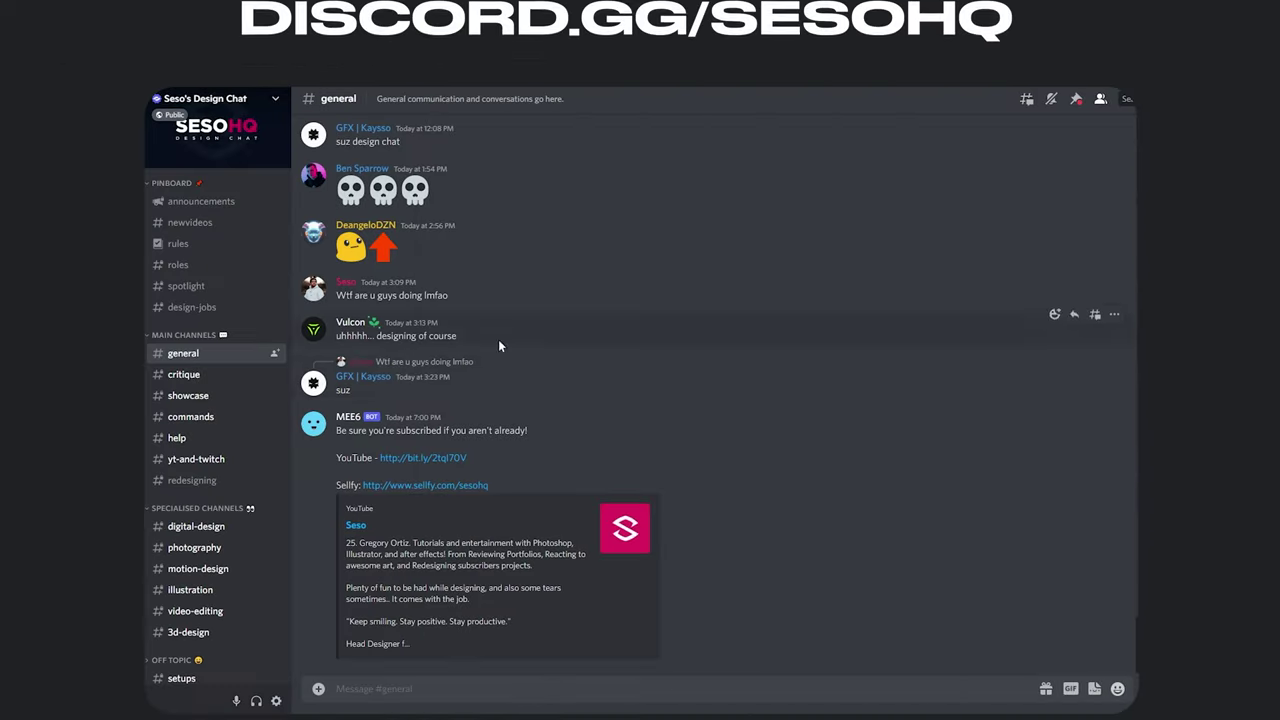
- Open the redesigning channel on the design chat Discord server
left_click(192, 480)
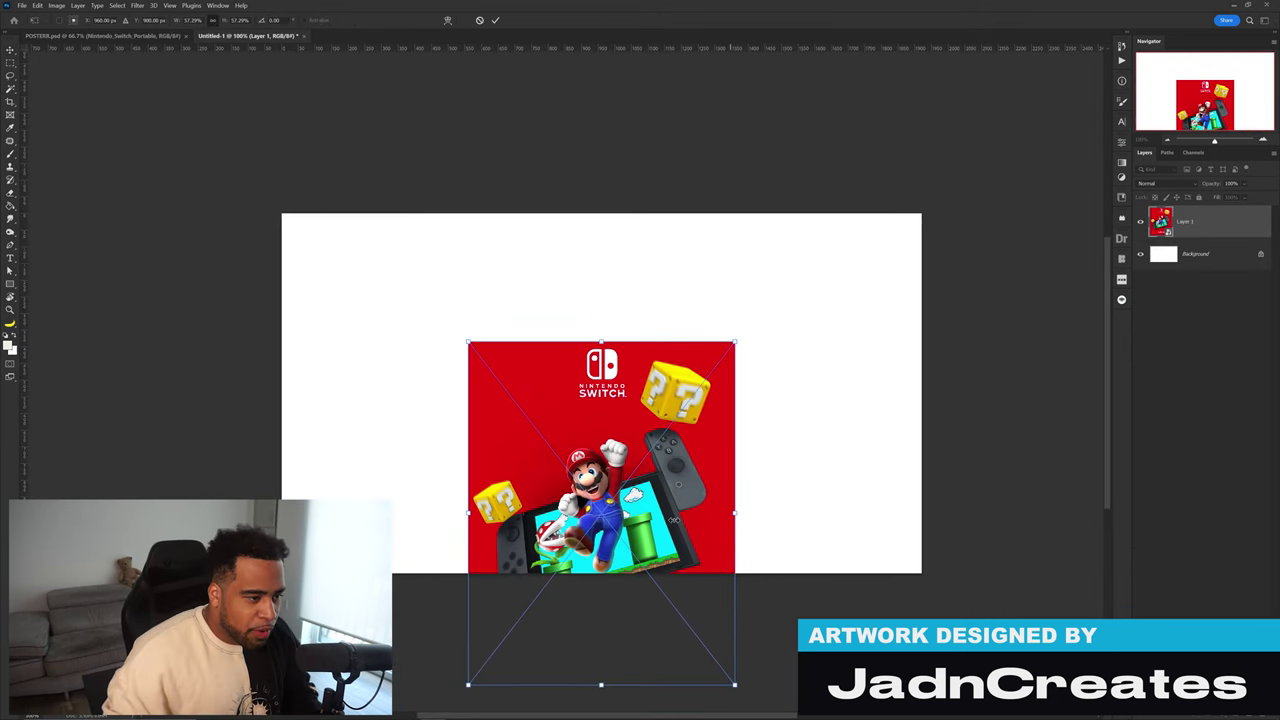
- Reposition the placed Nintendo Switch reference poster higher on the blank canvas and commit its placement
left_click_drag(642, 536, 642, 404)
left_click_drag(613, 558, 608, 574)
key("Return")
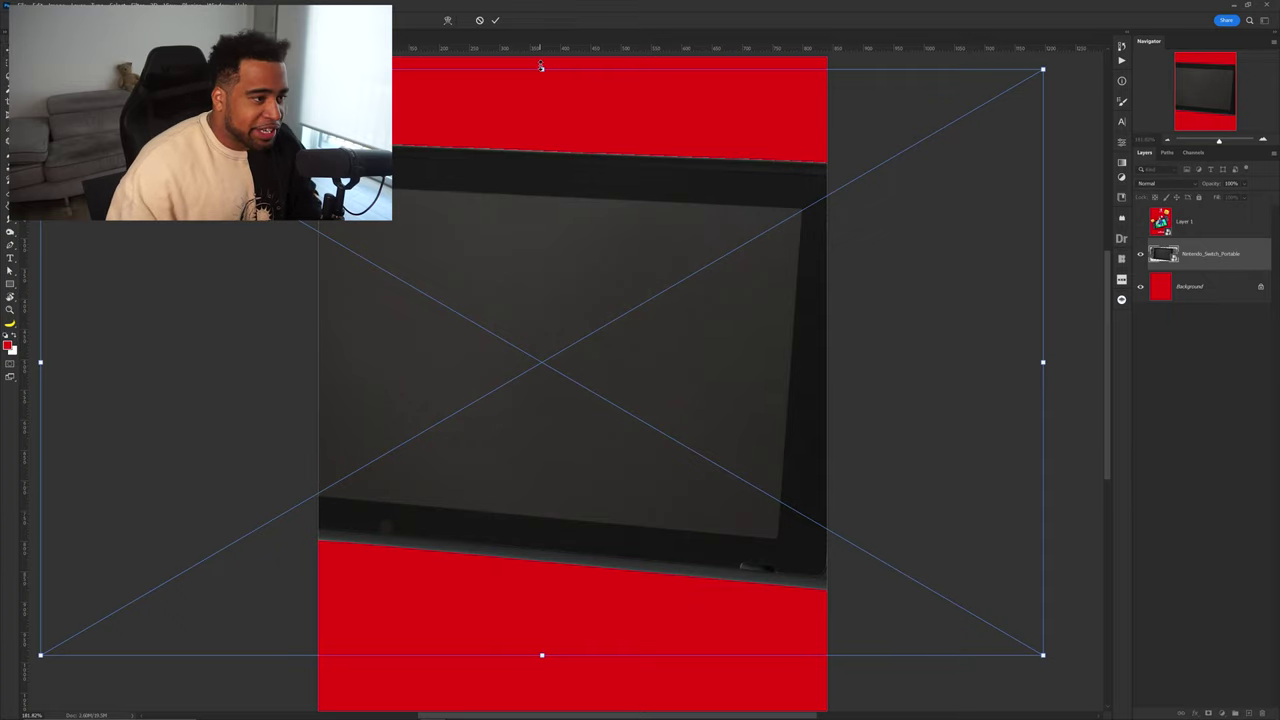
- Scale down the Nintendo Switch console image so it fits within the red poster's width and center it on the canvas
left_click_drag(541, 68, 543, 235)
left_click_drag(543, 321, 586, 364)
key("Return")
left_click_drag(590, 432, 621, 401)
scroll(674, 349, "down", 6)
left_click_drag(658, 354, 647, 382)
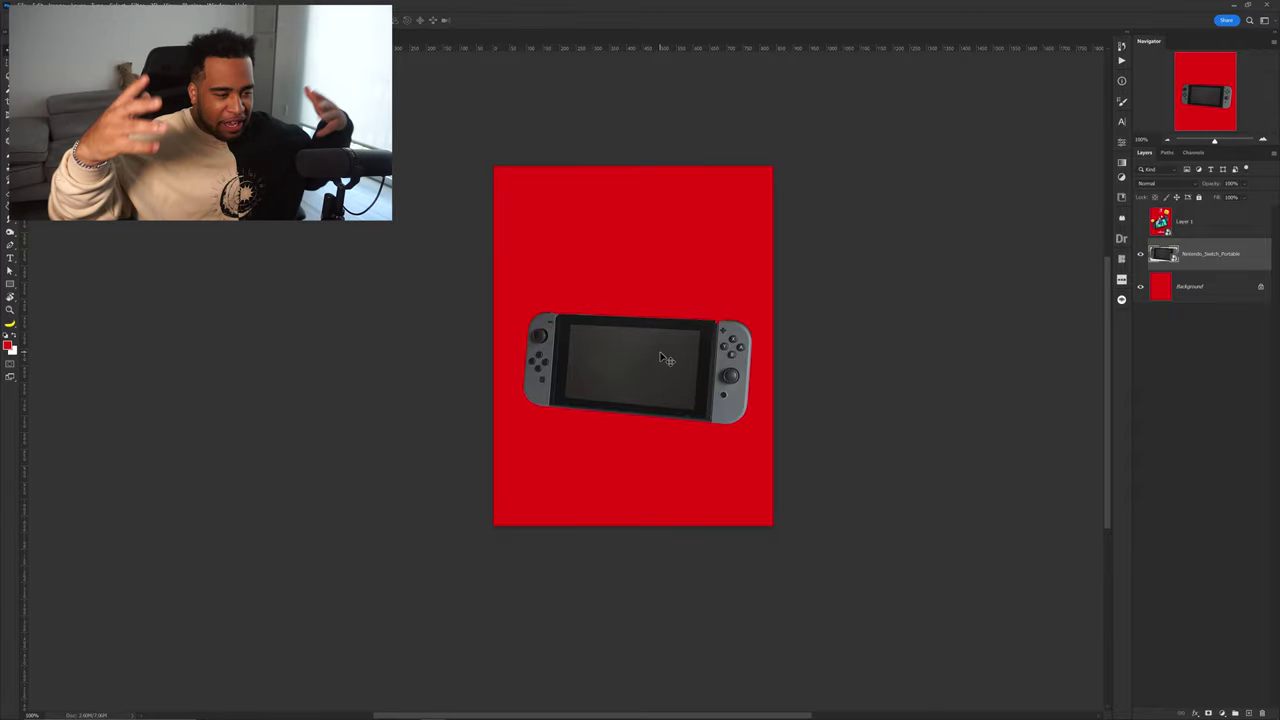
key("ctrl+plus")
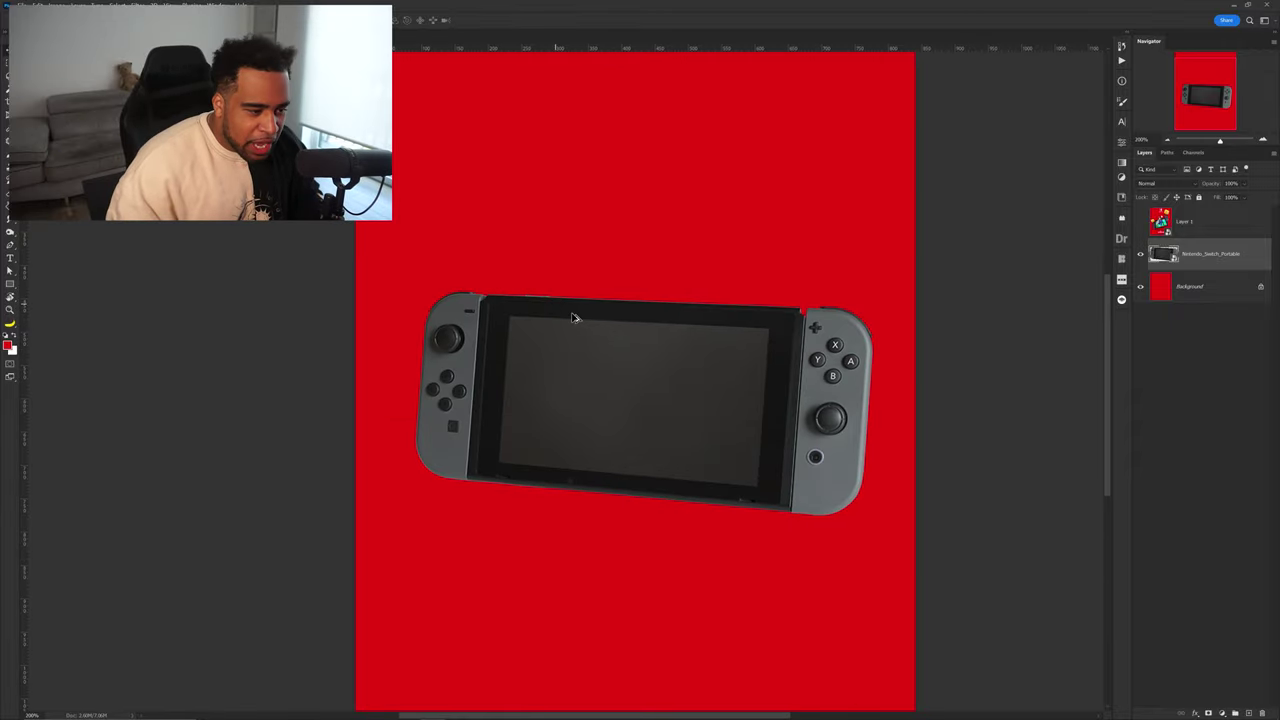
scroll(640, 351, "down", 3)
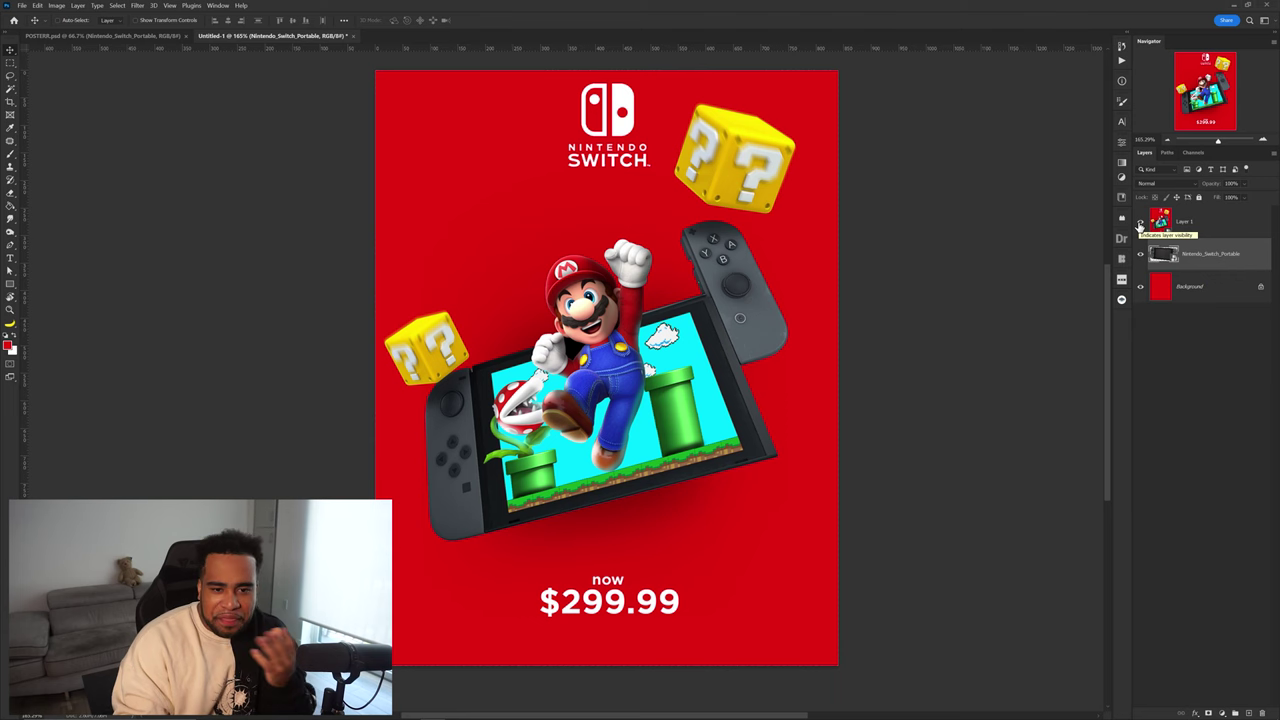
- Toggle the reference poster layer off and on to compare it with the new console layout
left_click(1140, 222)
left_click(1140, 222)
left_click(1140, 222)
left_click(1140, 222)
left_click(1140, 222)
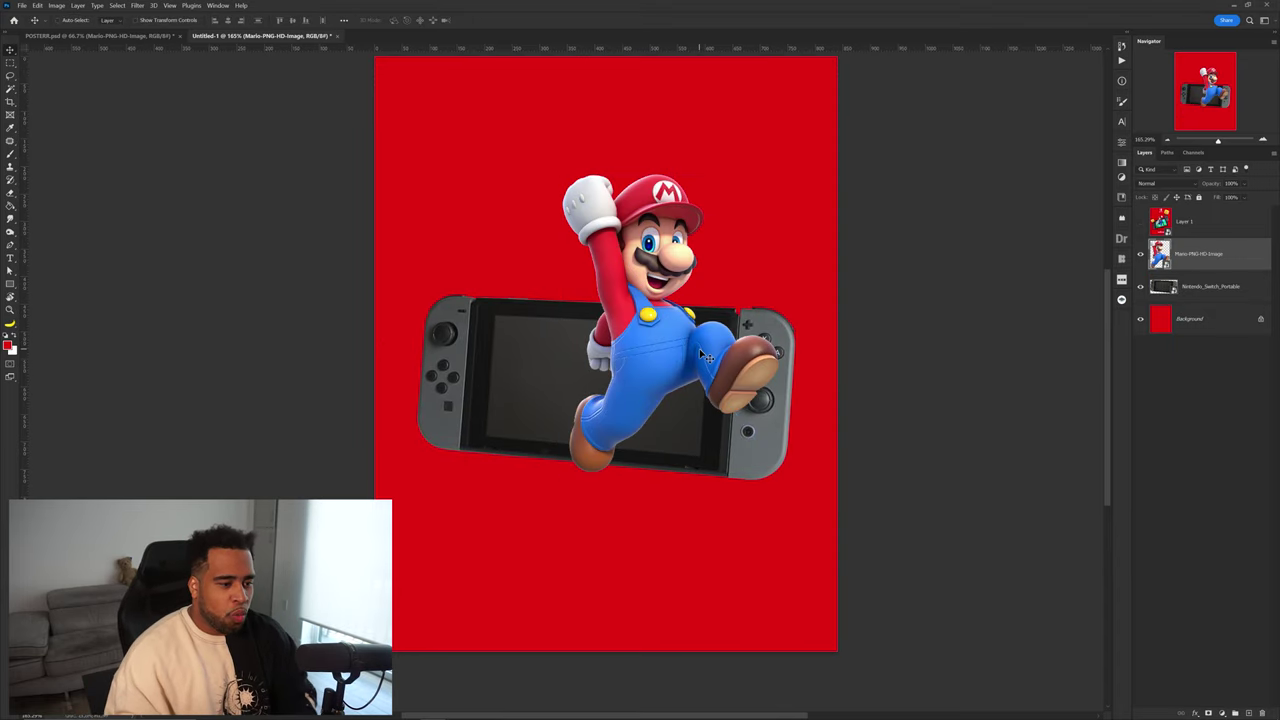
- Pick a Super Mario Bros. scene from the "mario game" image results and place it, scaled down, over the console
left_click_drag(695, 347, 744, 343)
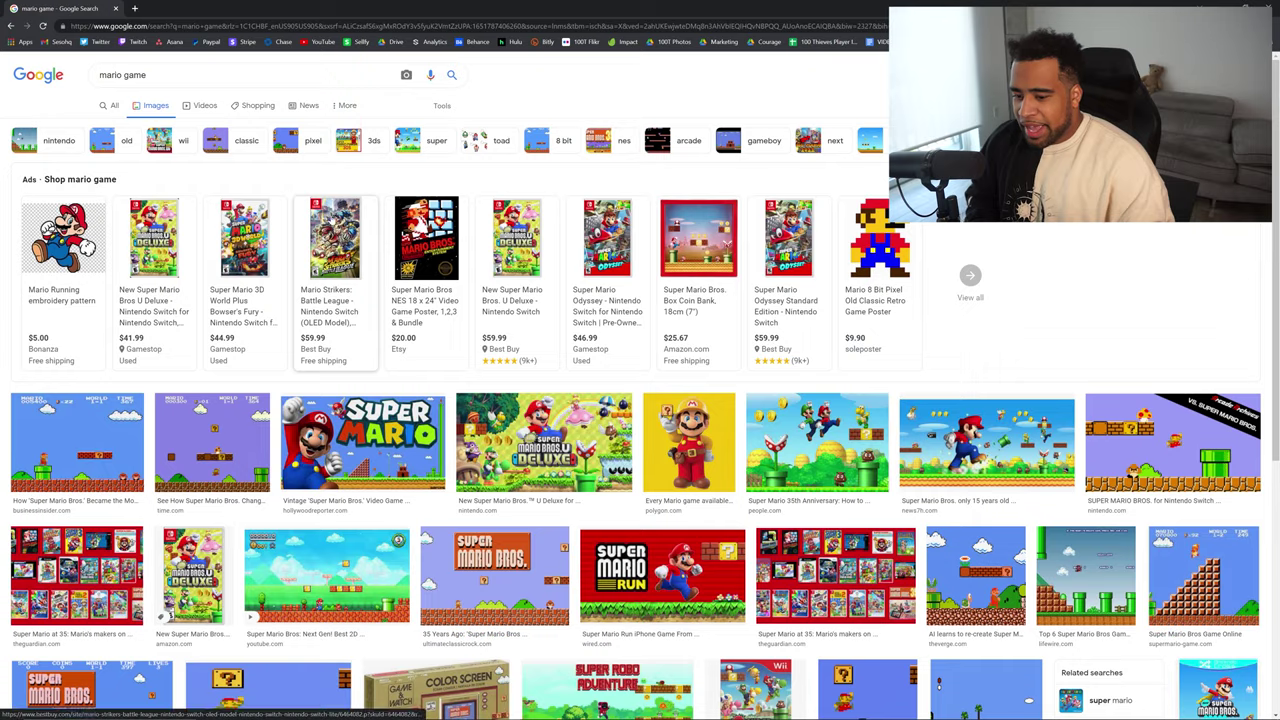
scroll(640, 400, "down", 2)
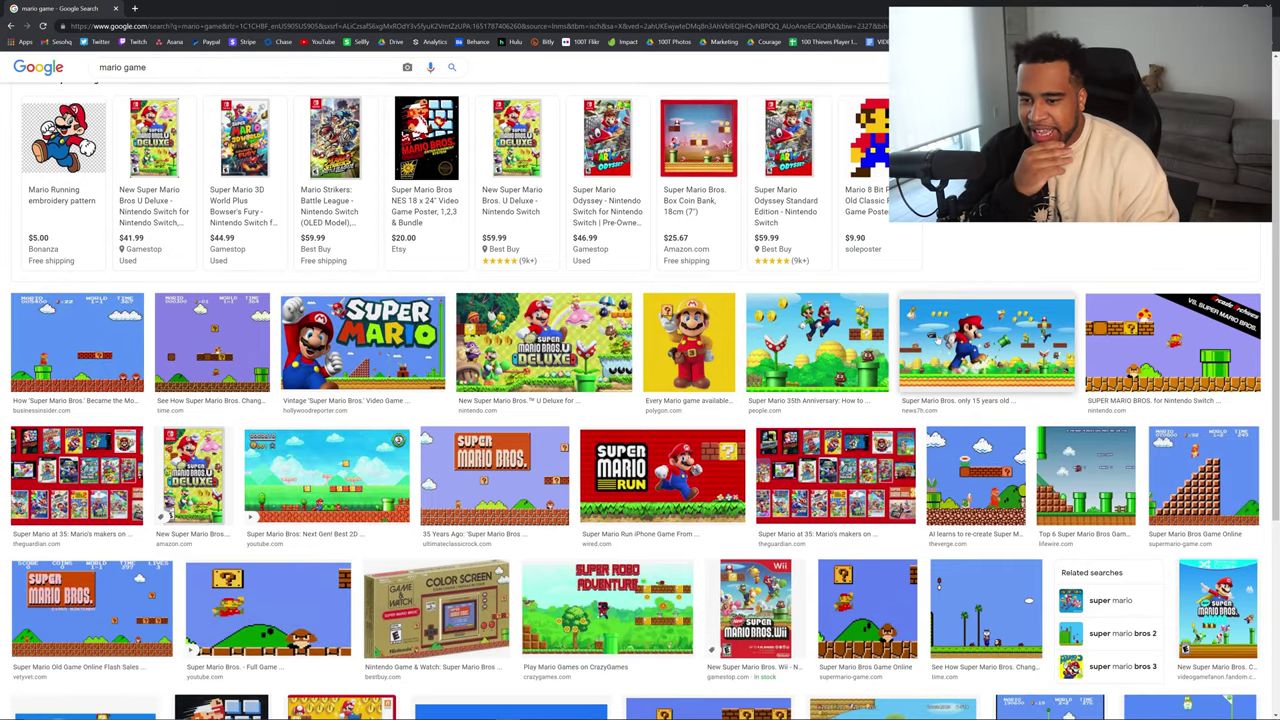
scroll(640, 400, "down", 2)
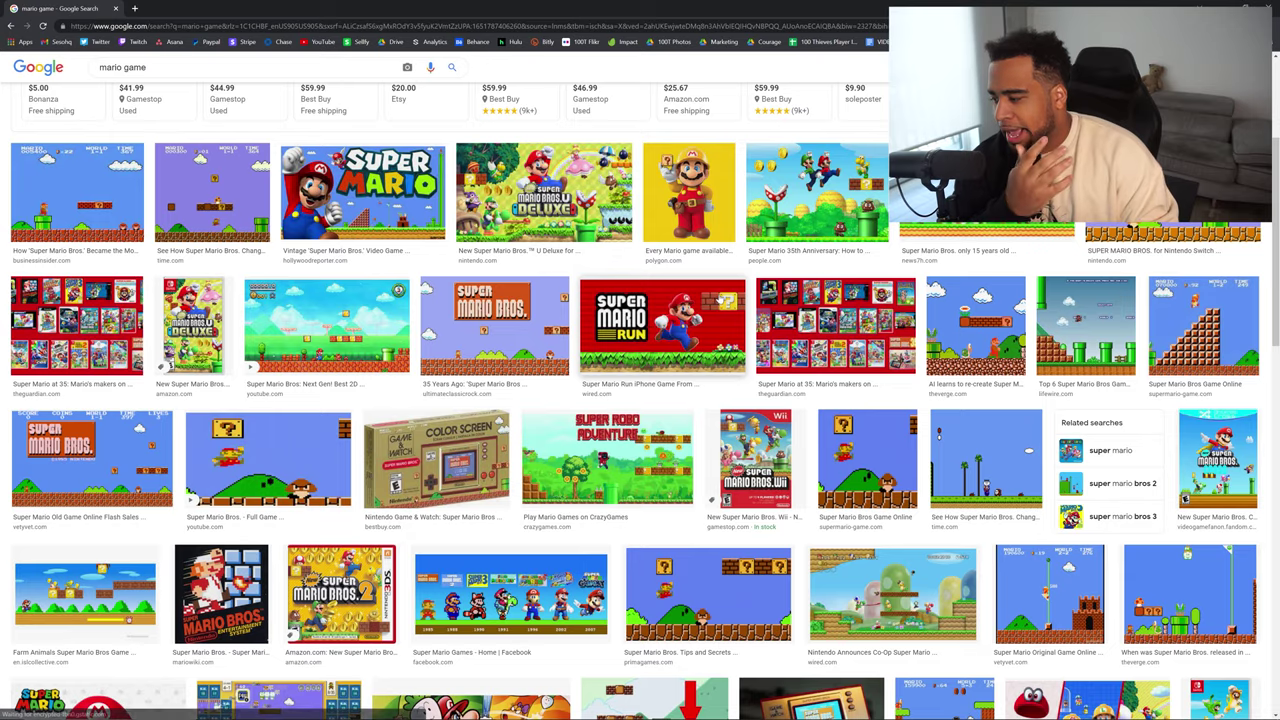
scroll(640, 400, "down", 1)
scroll(640, 400, "up", 2)
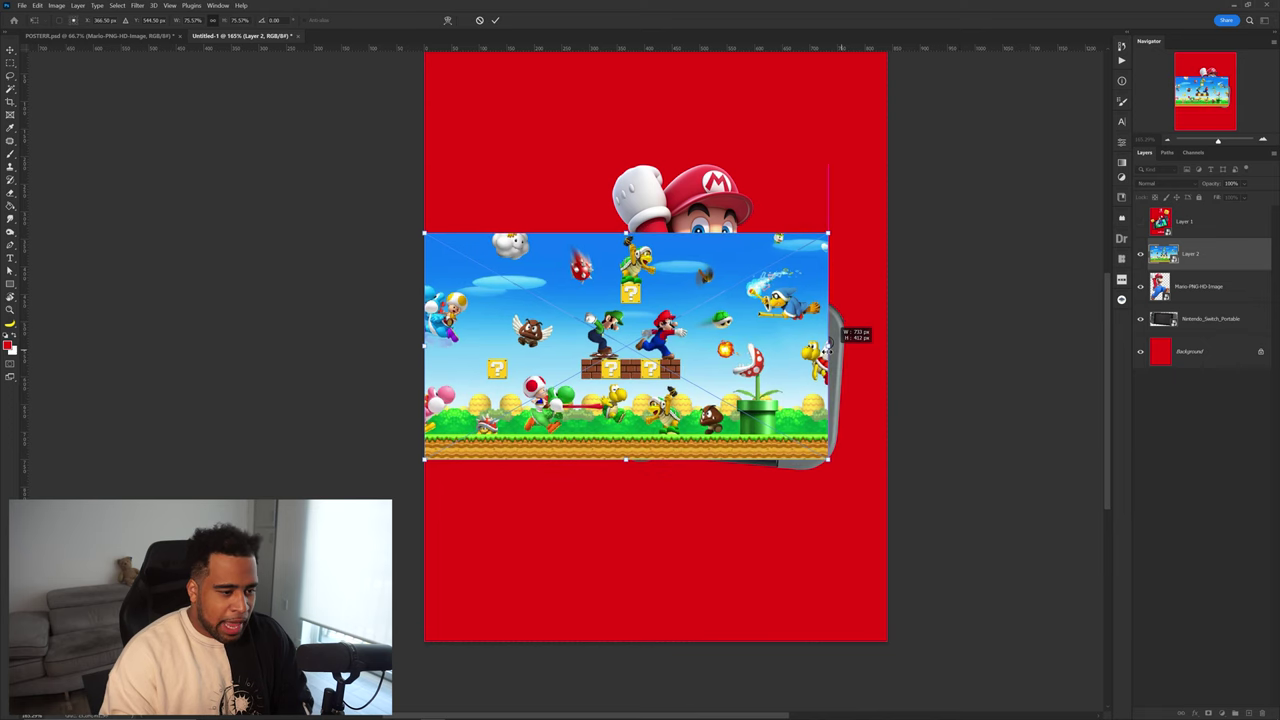
key("Return")
left_click_drag(724, 344, 747, 346)
- Rasterize the duplicated game scene layer, Layer 2 copy
right_click(1180, 342)
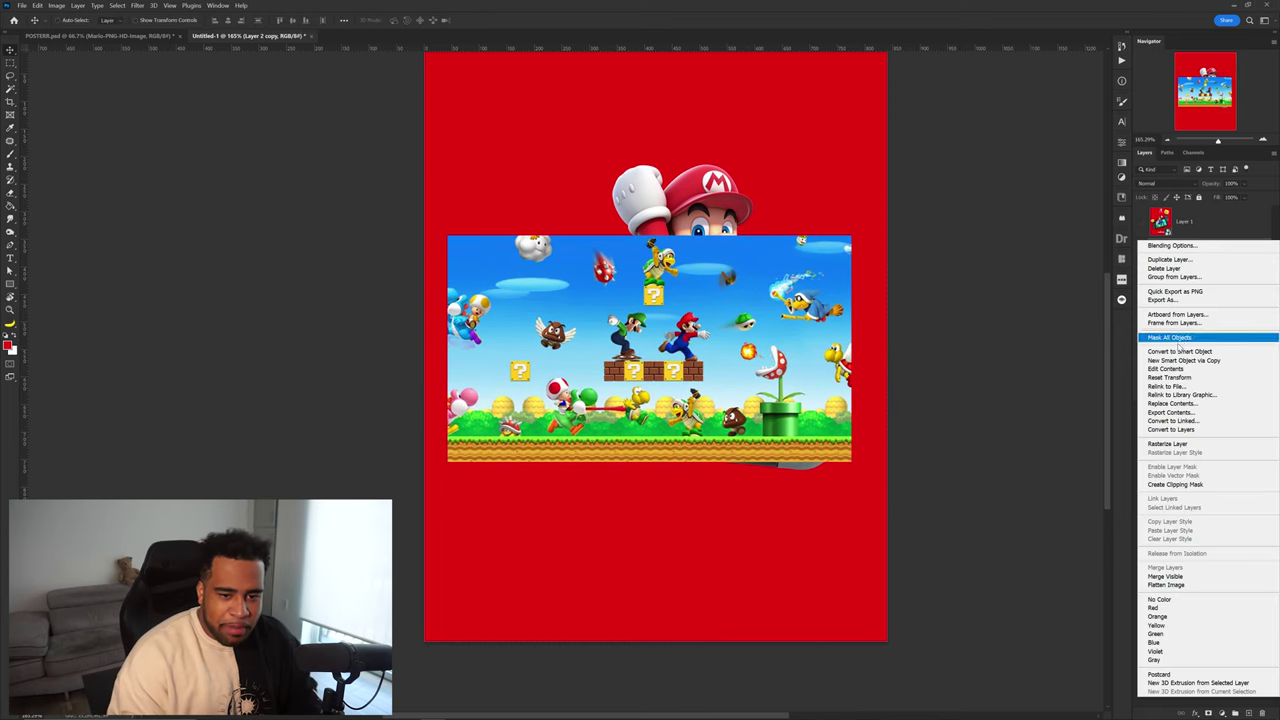
left_click(1178, 443)
scroll(672, 358, "up", 5)
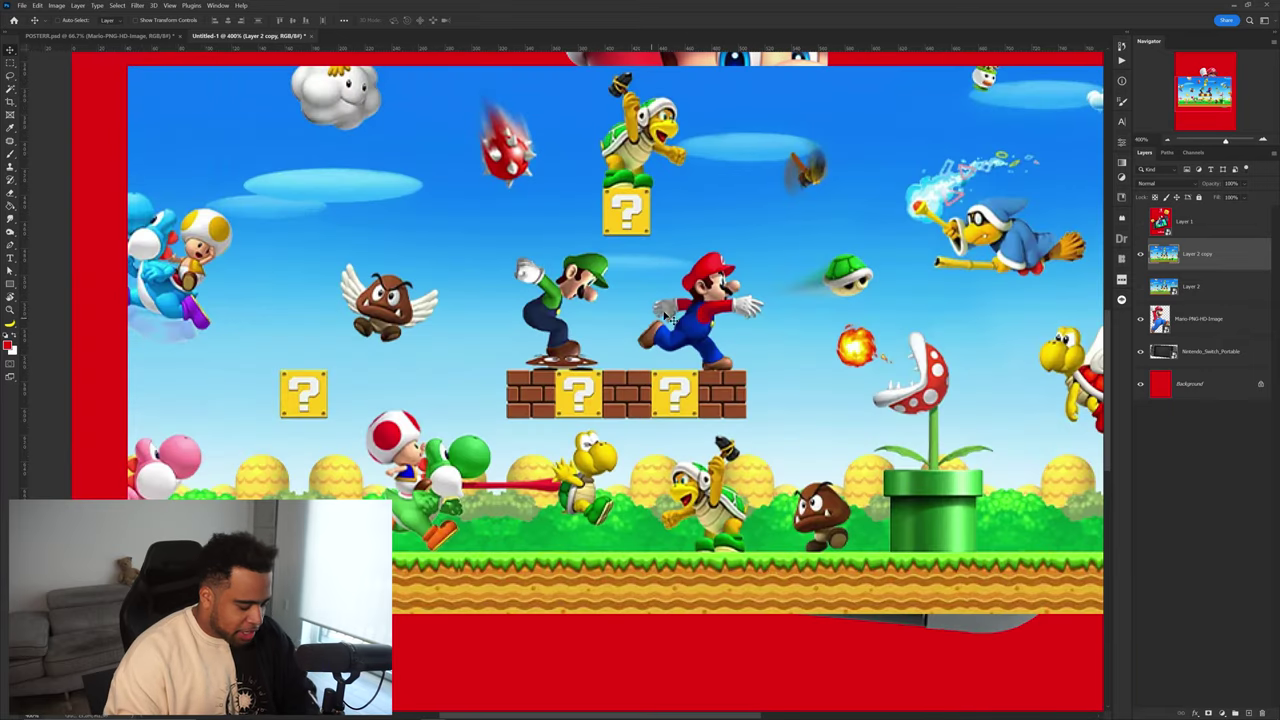
scroll(697, 258, "up", 1)
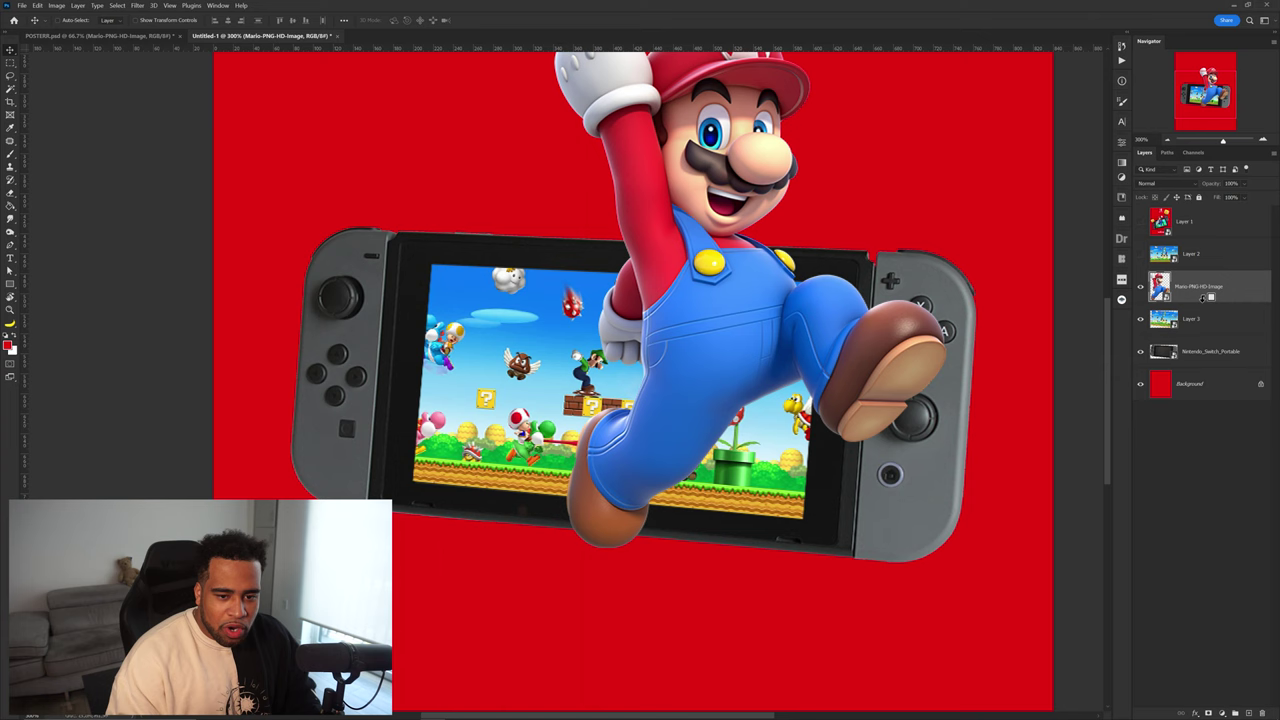
- Clip the Mario layer to the game scene on the console screen and duplicate Mario unclipped above it
left_click(1204, 298, "alt")
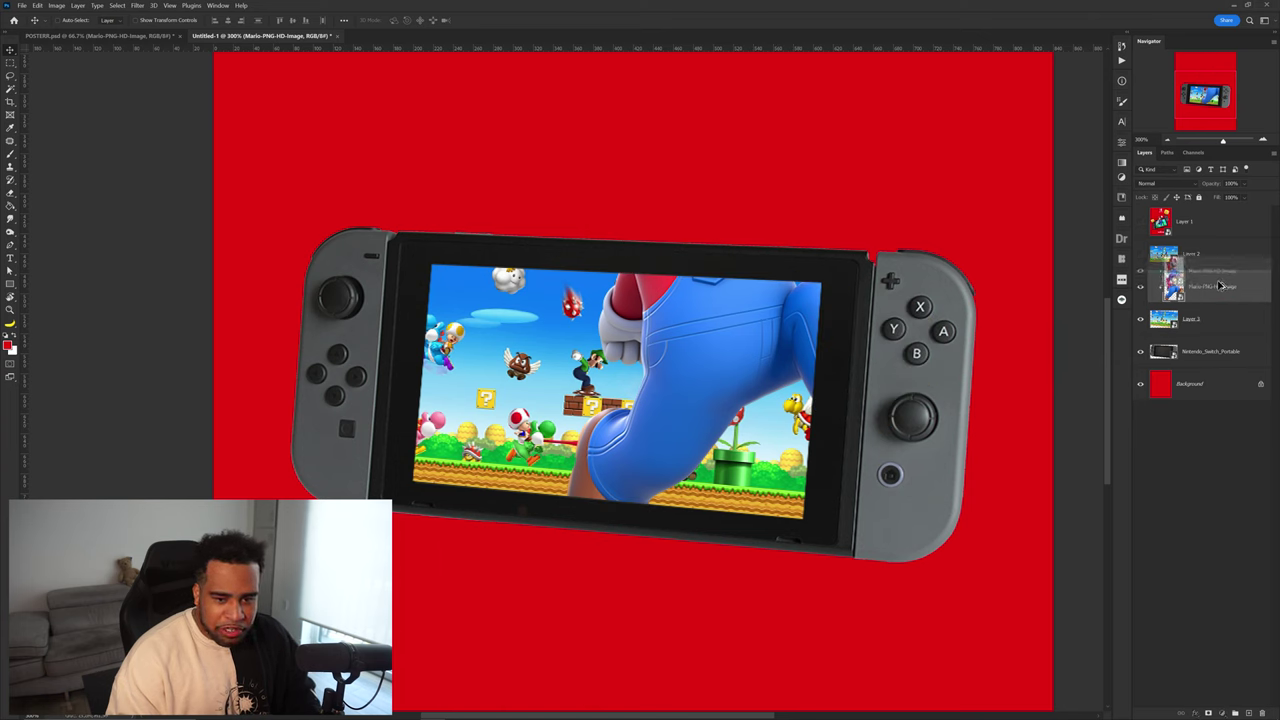
left_click_drag(1220, 287, 1204, 300)
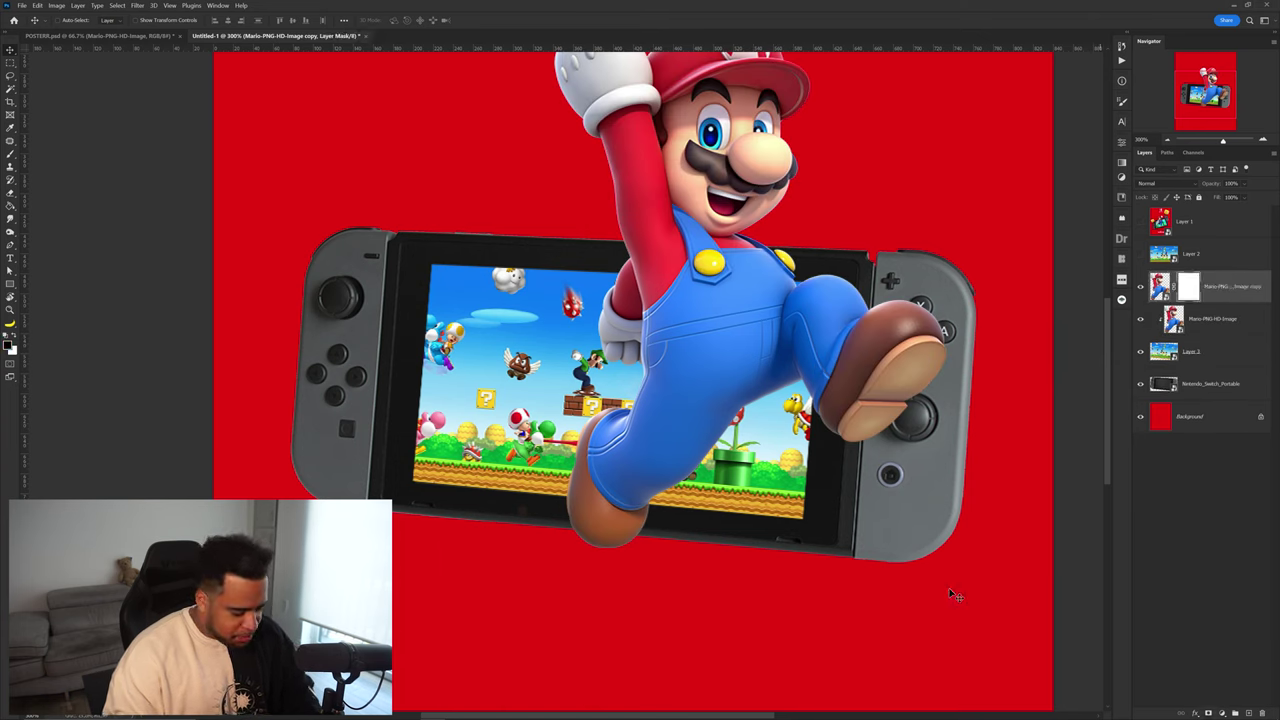
scroll(627, 496, "down", 1)
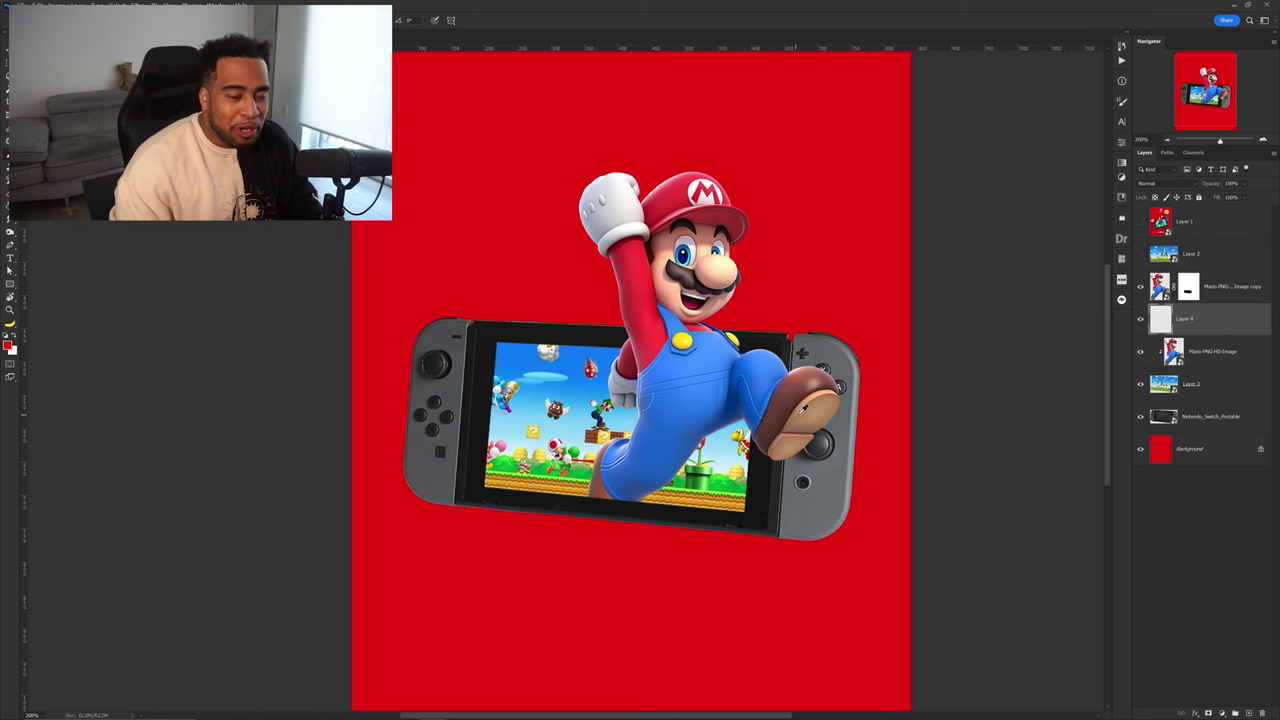
- Sample a dark color and adjust the brush size for shading around Mario's raised shoe on Layer 4
scroll(794, 414, "up", 1)
left_click(761, 309, "alt")
right_click(784, 423, "alt")
scroll(808, 447, "up", 1)
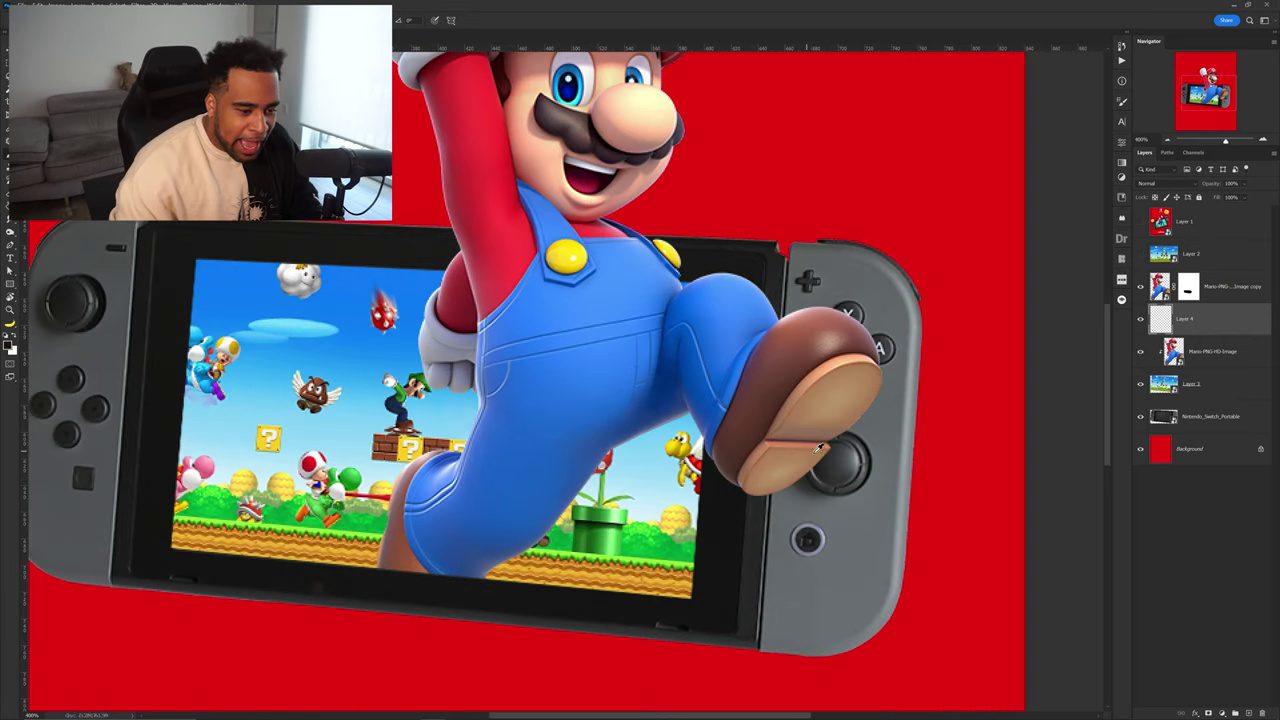
scroll(812, 443, "up", 1)
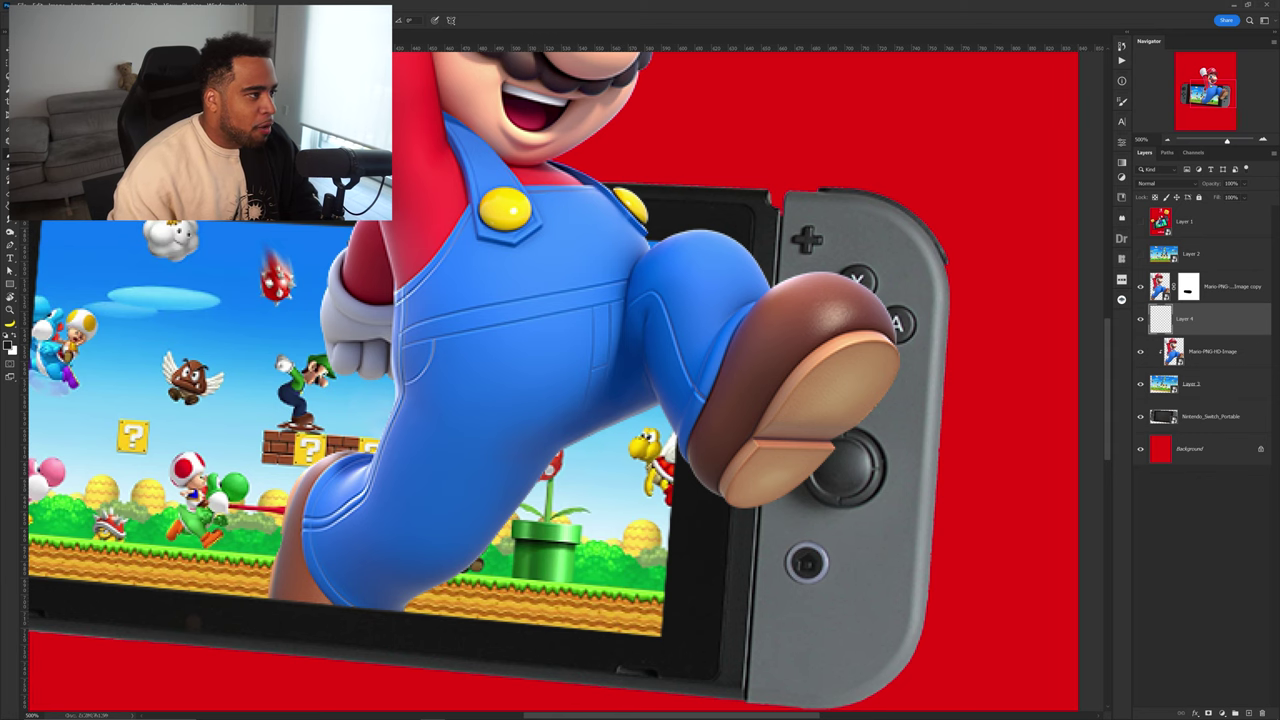
scroll(850, 430, "up", 3)
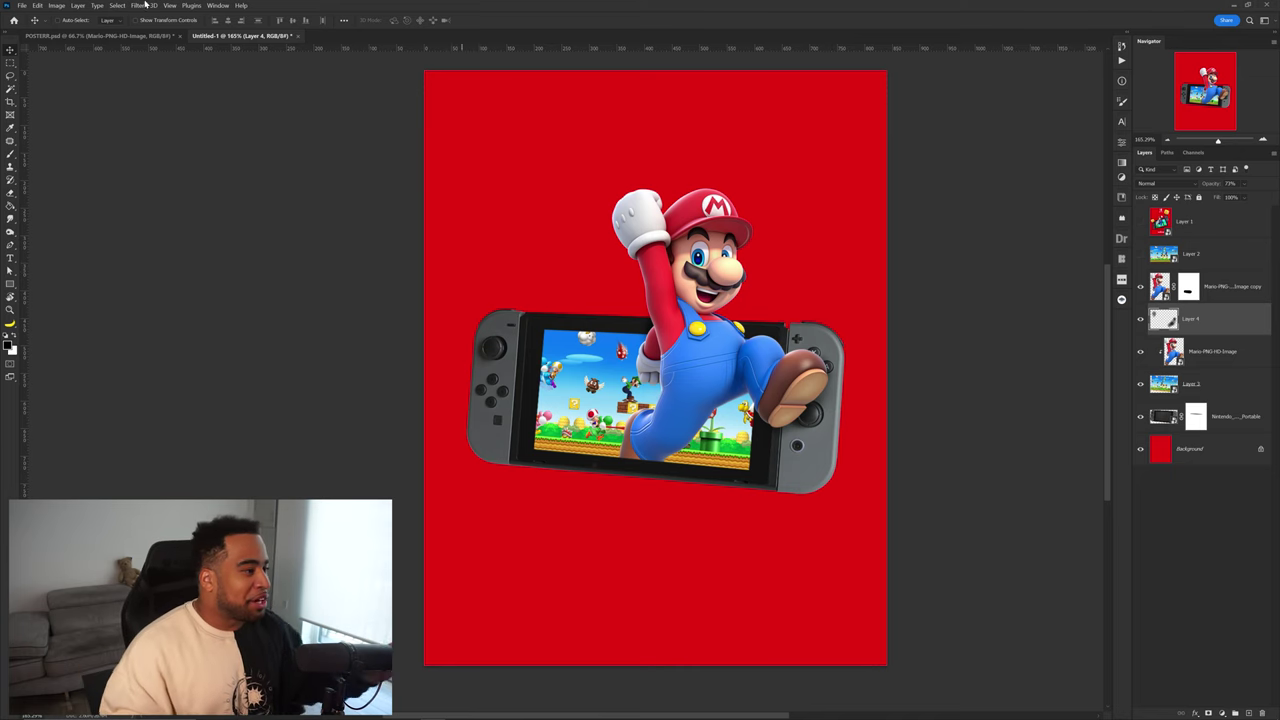
- Bring the Kirby image over from POSTERR.psd, scale it down and place it behind Mario on the console screen
left_click(97, 37)
left_click_drag(889, 564, 863, 223)
left_click_drag(371, 294, 566, 332)
left_click_drag(908, 343, 705, 273)
left_click_drag(57, 284, 920, 270)
key("Return")
left_click_drag(860, 299, 620, 375)
left_click_drag(770, 378, 651, 361)
key("Return")
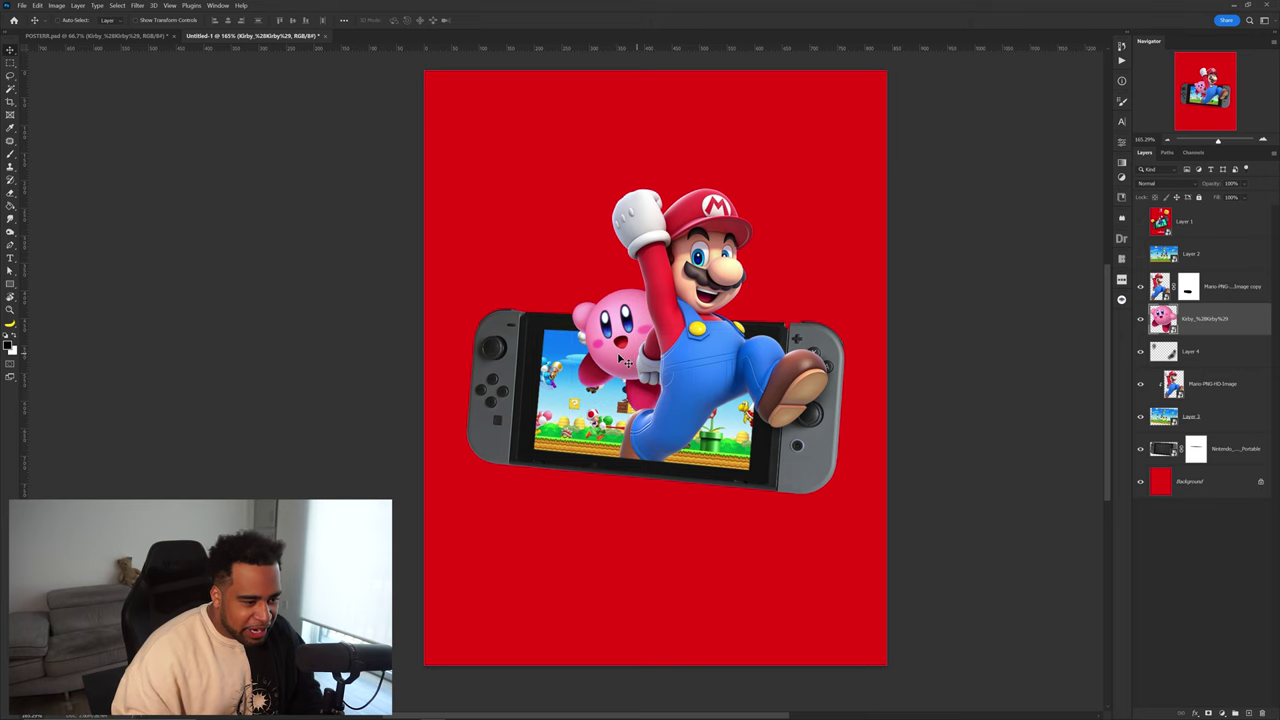
- Move the orange-haired headphone character to the console's upper-left corner and send its layer below the Nintendo Switch layer
scroll(619, 356, "up", 2)
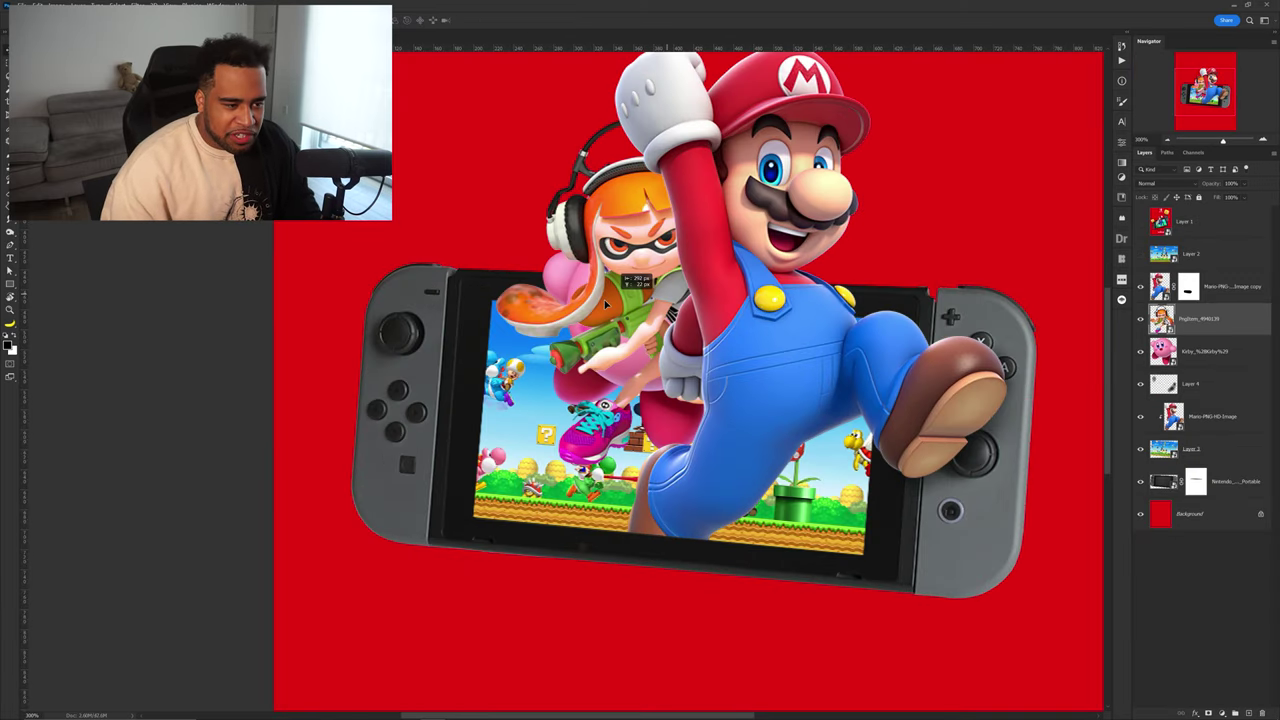
left_click_drag(656, 272, 523, 272)
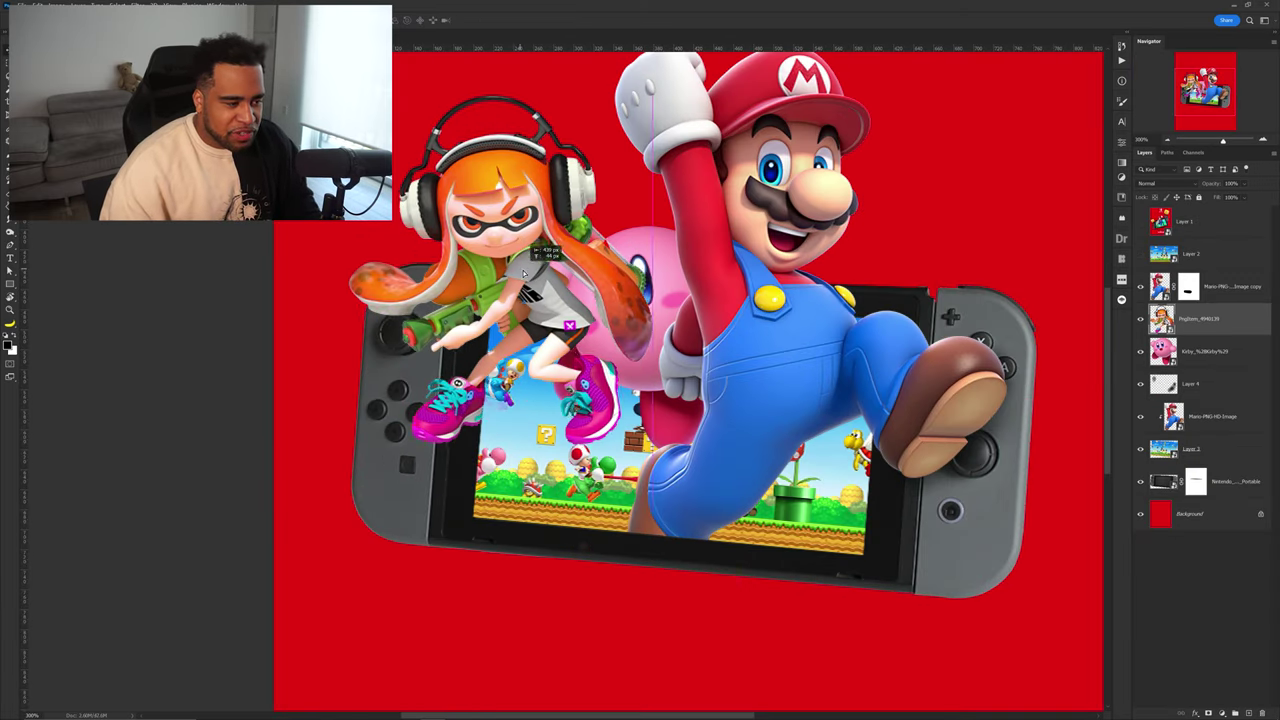
key("ctrl+[")
key("ctrl+[")
key("ctrl+[")
key("ctrl+[")
key("ctrl+[")
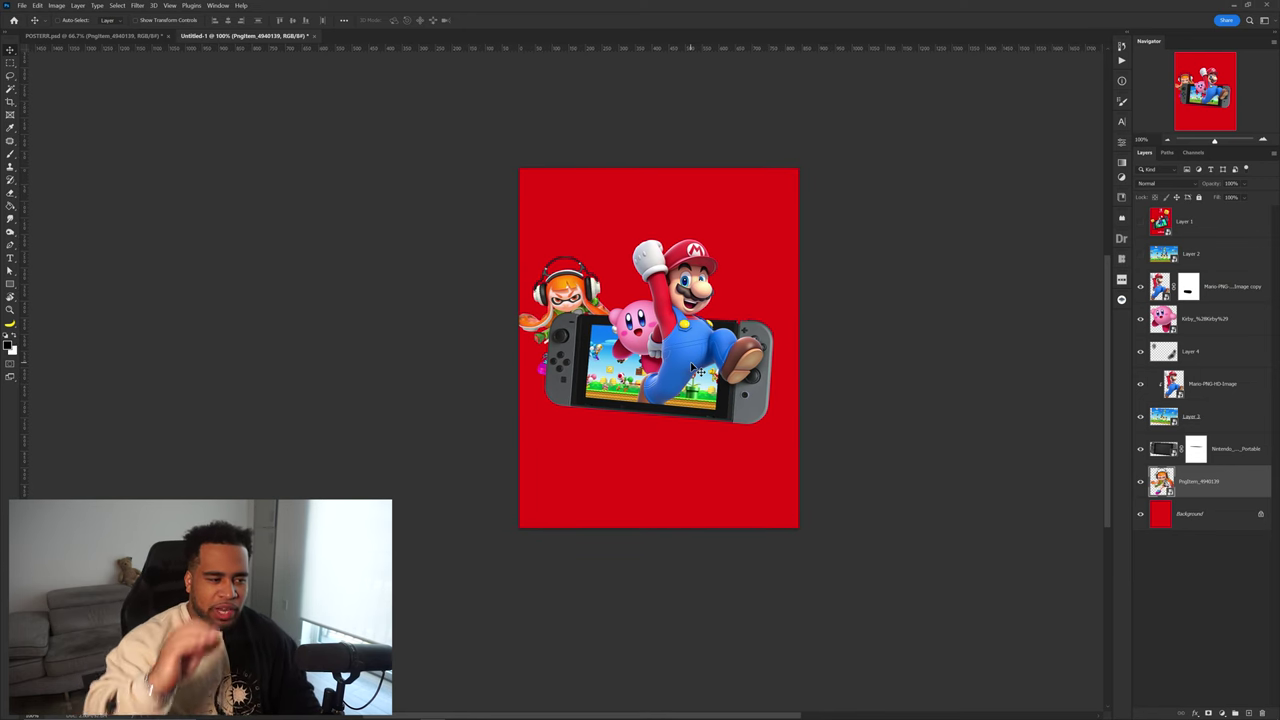
- Add a new empty layer directly above the orange-haired character's layer
scroll(689, 346, "up", 1)
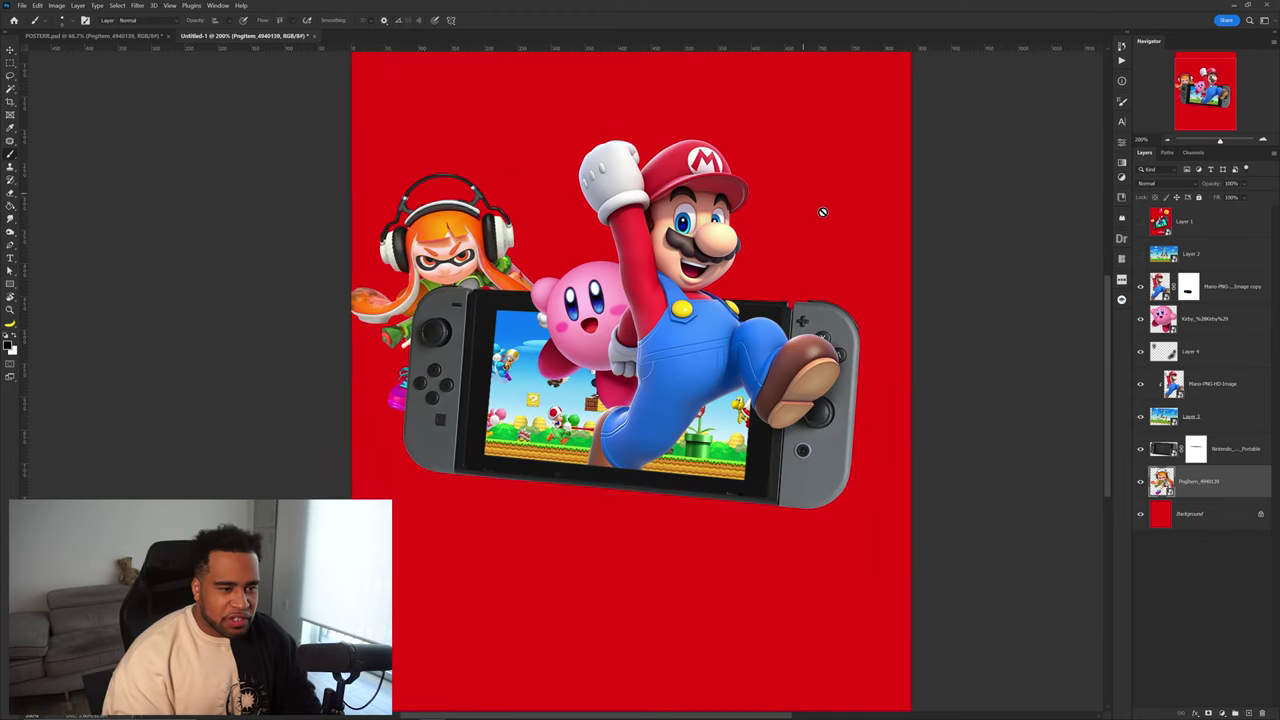
key("ctrl+shift+alt+n")
scroll(790, 277, "down", 1)
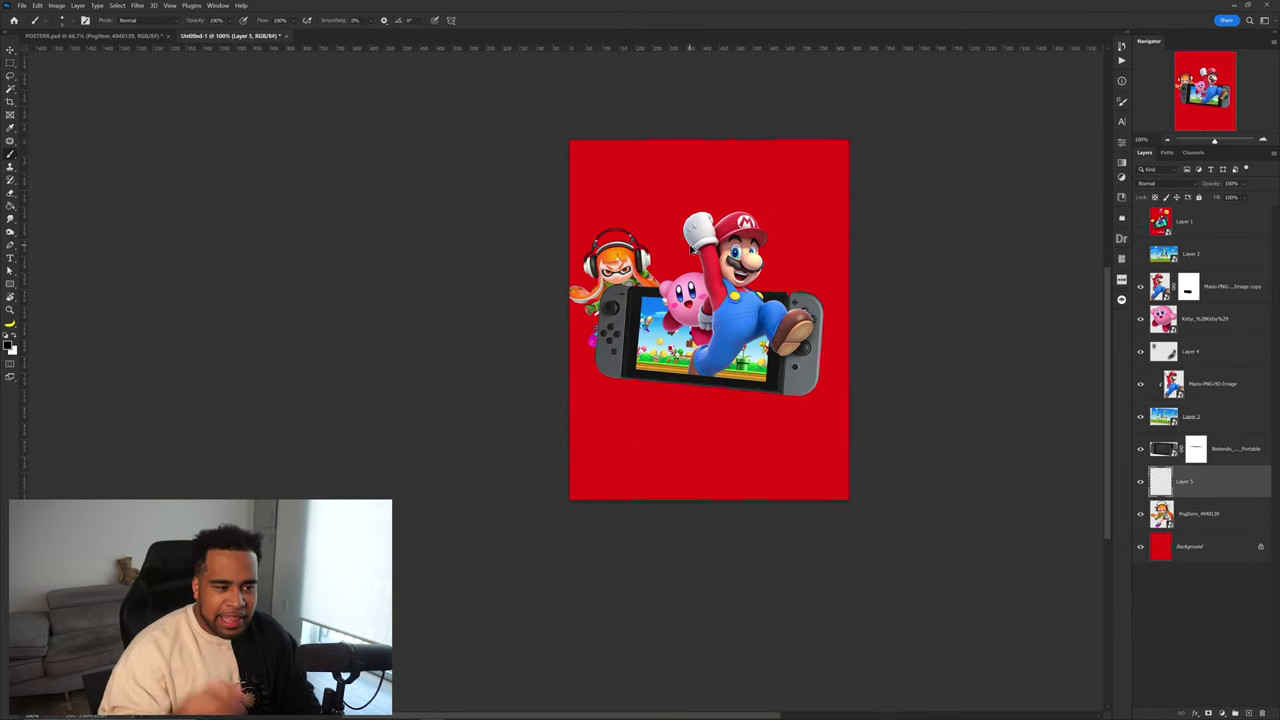
- Bring the yellow question block over from POSTERR.psd and scale it down on the poster
left_click(115, 38)
left_click_drag(478, 260, 671, 296)
key("ctrl+t")
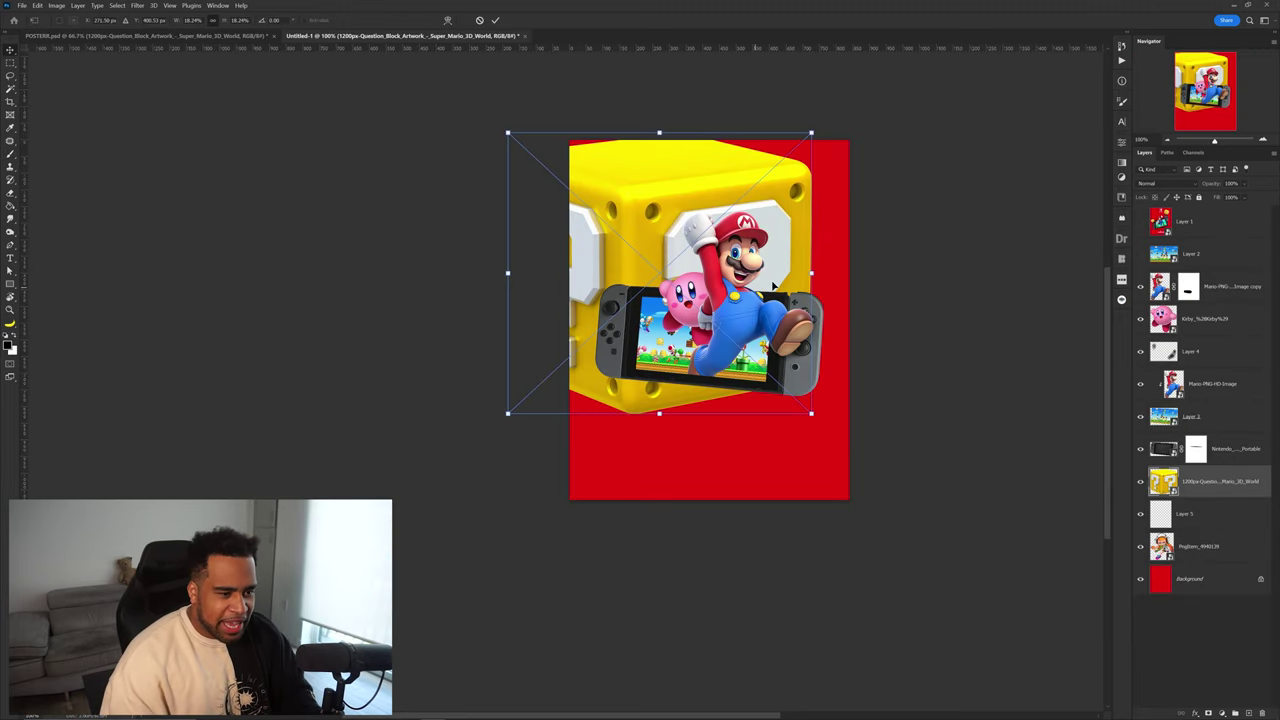
left_click_drag(809, 271, 746, 272)
key("Return")
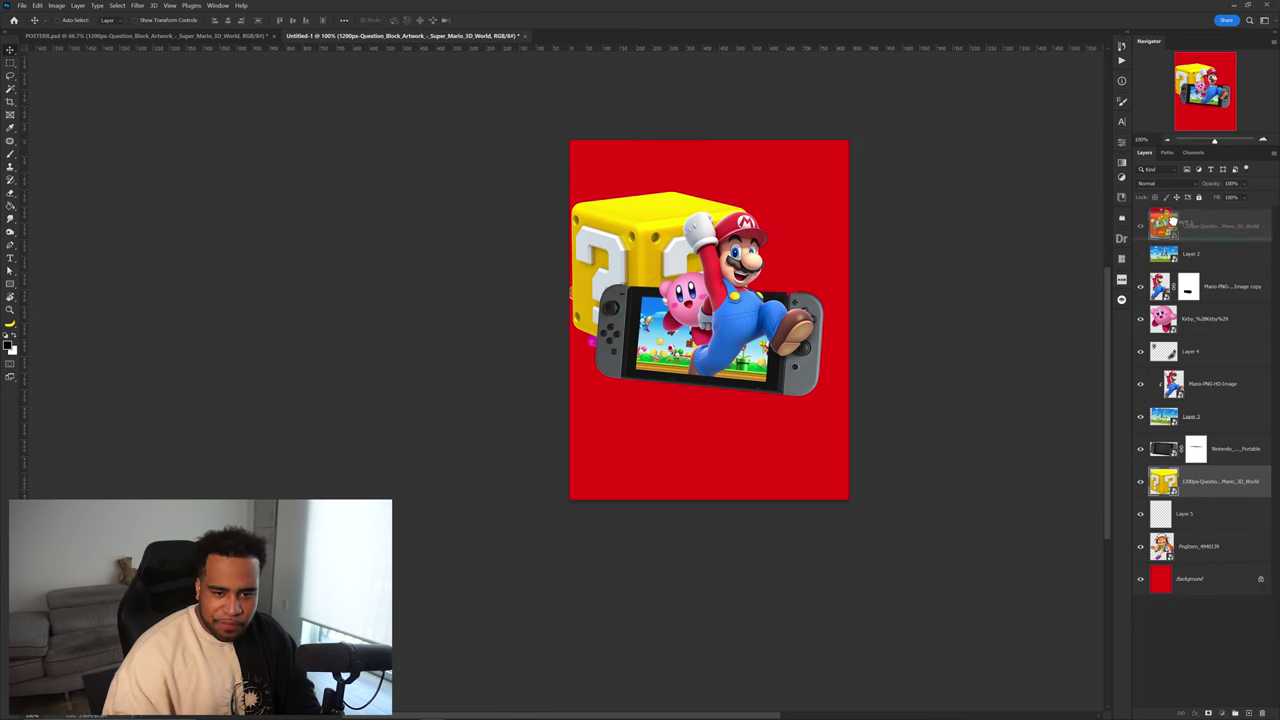
- Raise the question block layer to just below Layer 1, then position and resize the block above Mario in the poster's upper-right corner
left_click_drag(1173, 224, 1168, 240)
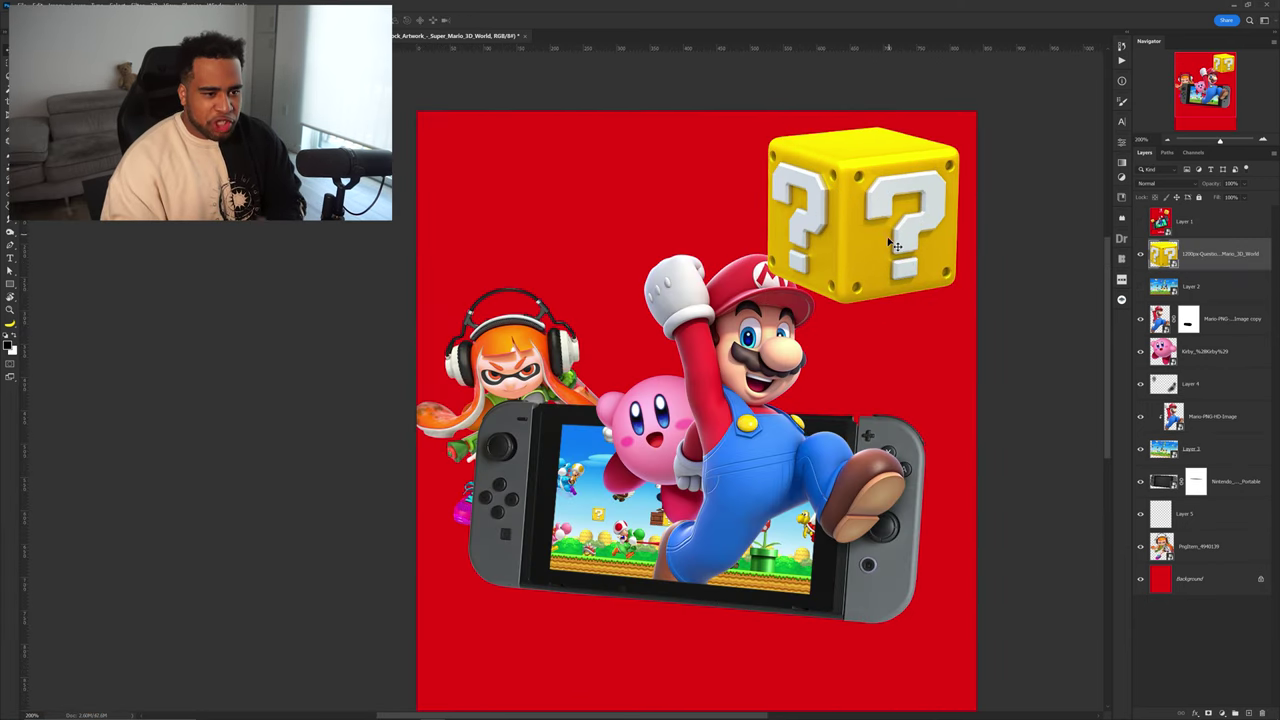
left_click_drag(888, 238, 888, 233)
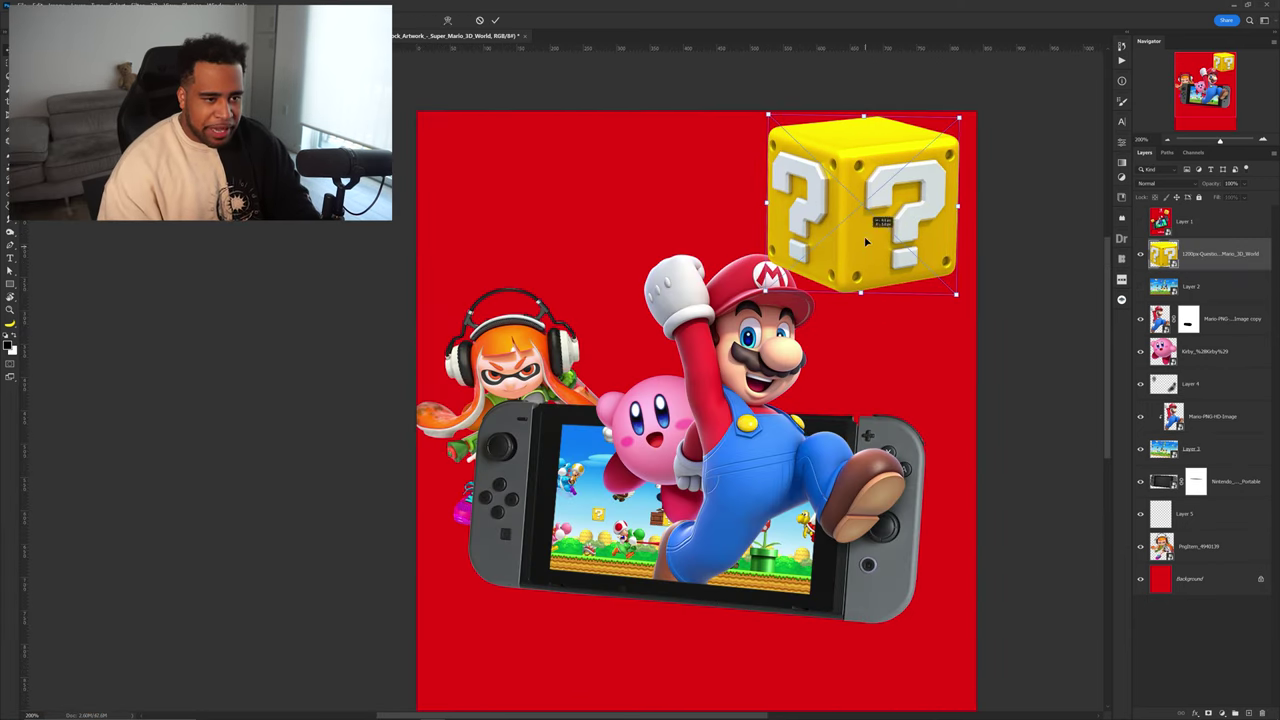
key("Return")
scroll(868, 215, "down", 1)
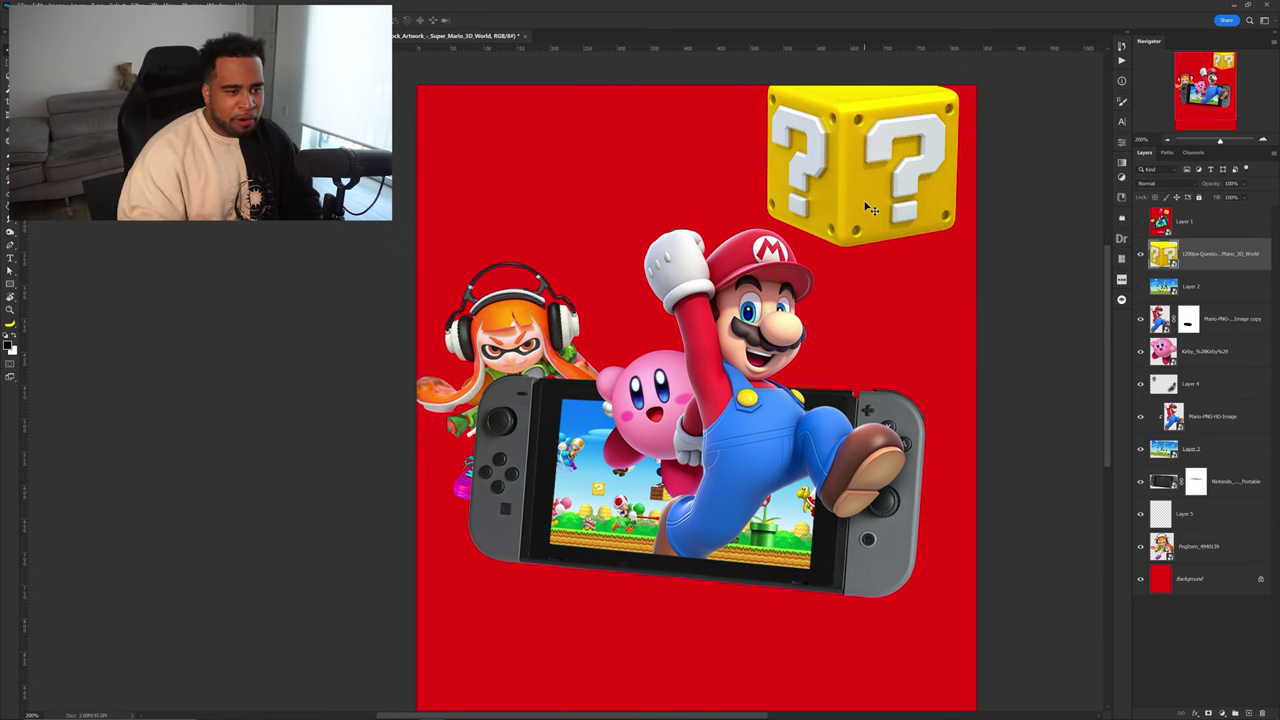
key("ctrl+t")
left_click_drag(958, 158, 963, 158)
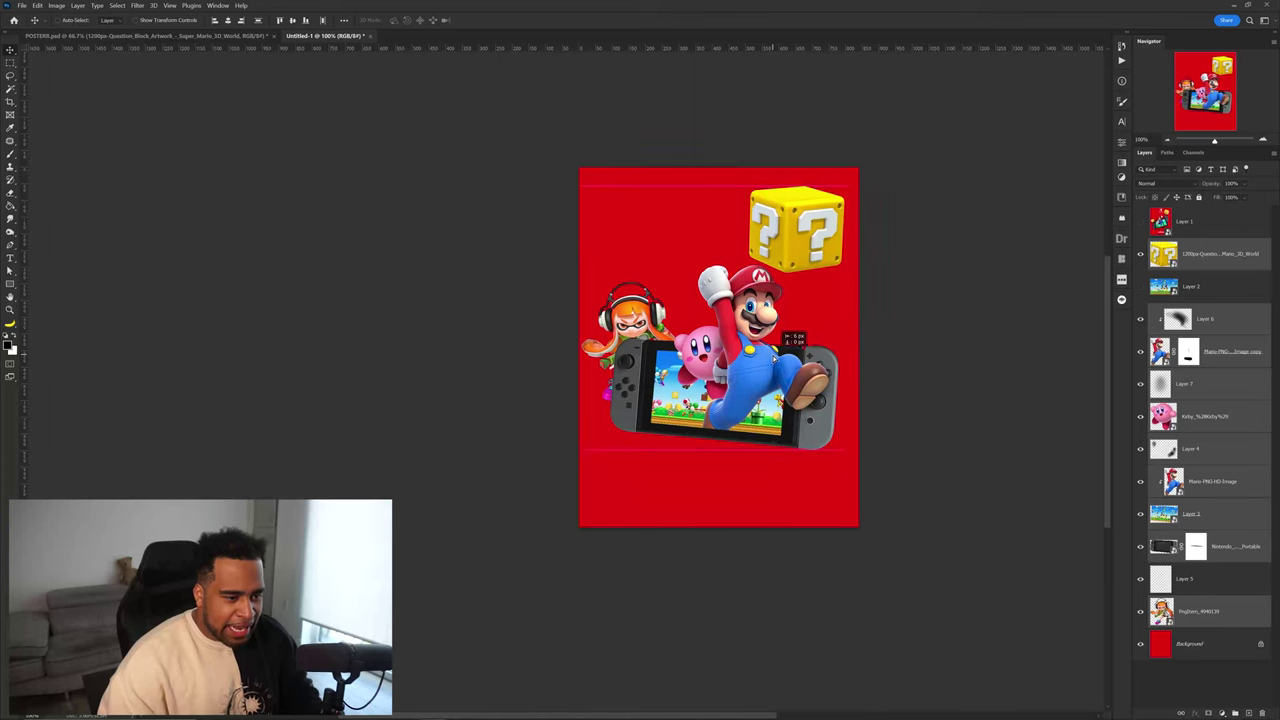
- Shift the selected character, console and block layers together slightly within the poster
left_click_drag(765, 340, 768, 338)
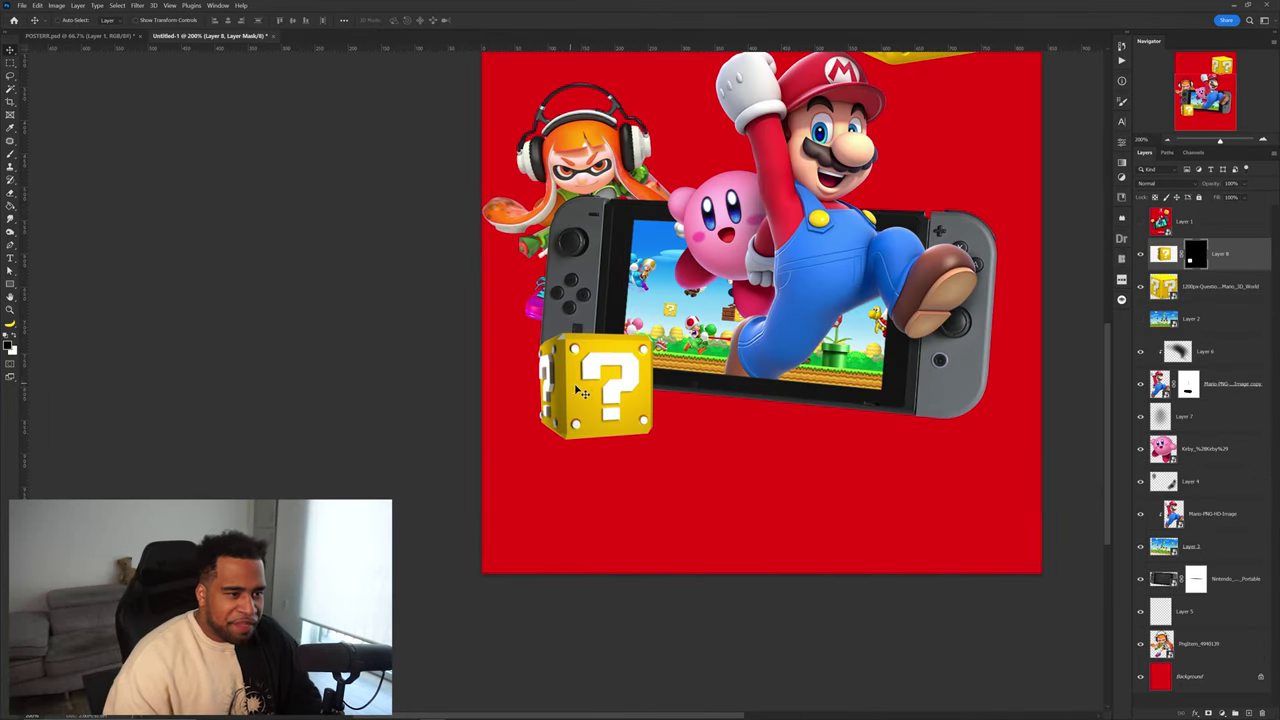
- Move the second question block down at the console's lower-left corner and rotate it clockwise by about 21 degrees
left_click_drag(592, 385, 597, 402)
scroll(597, 402, "down", 2)
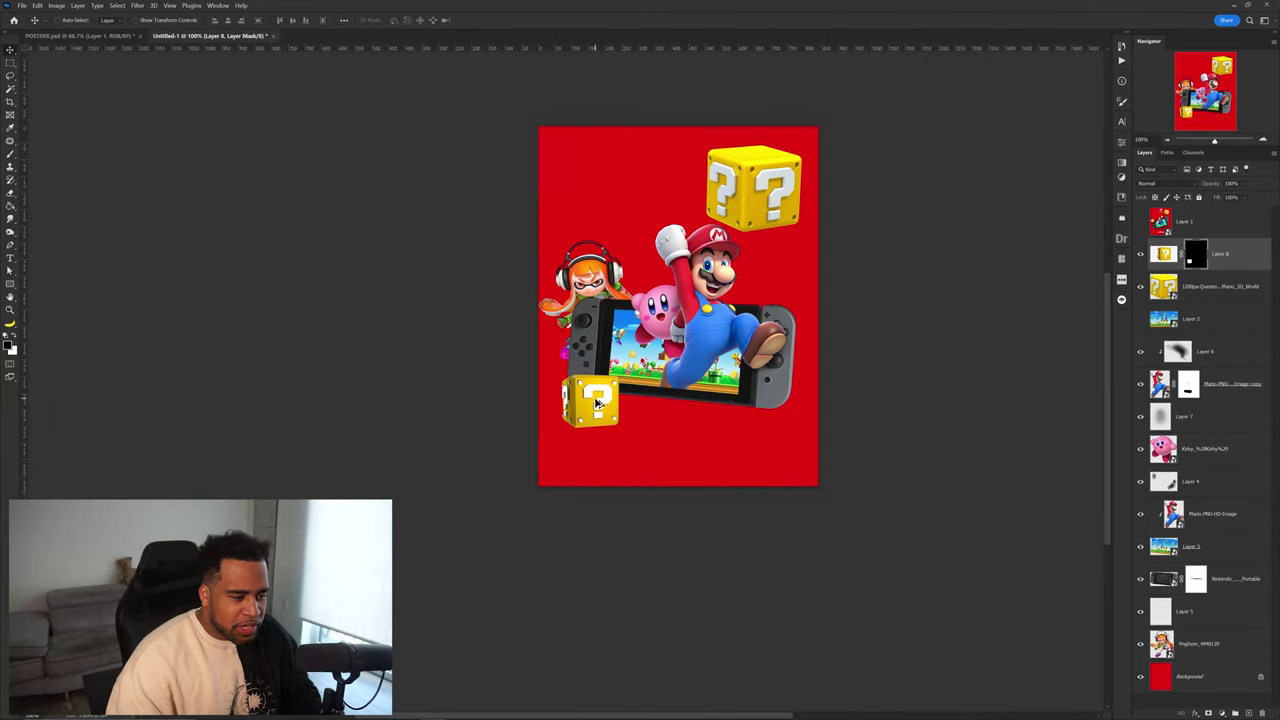
key("ctrl+t")
left_click_drag(658, 347, 678, 371)
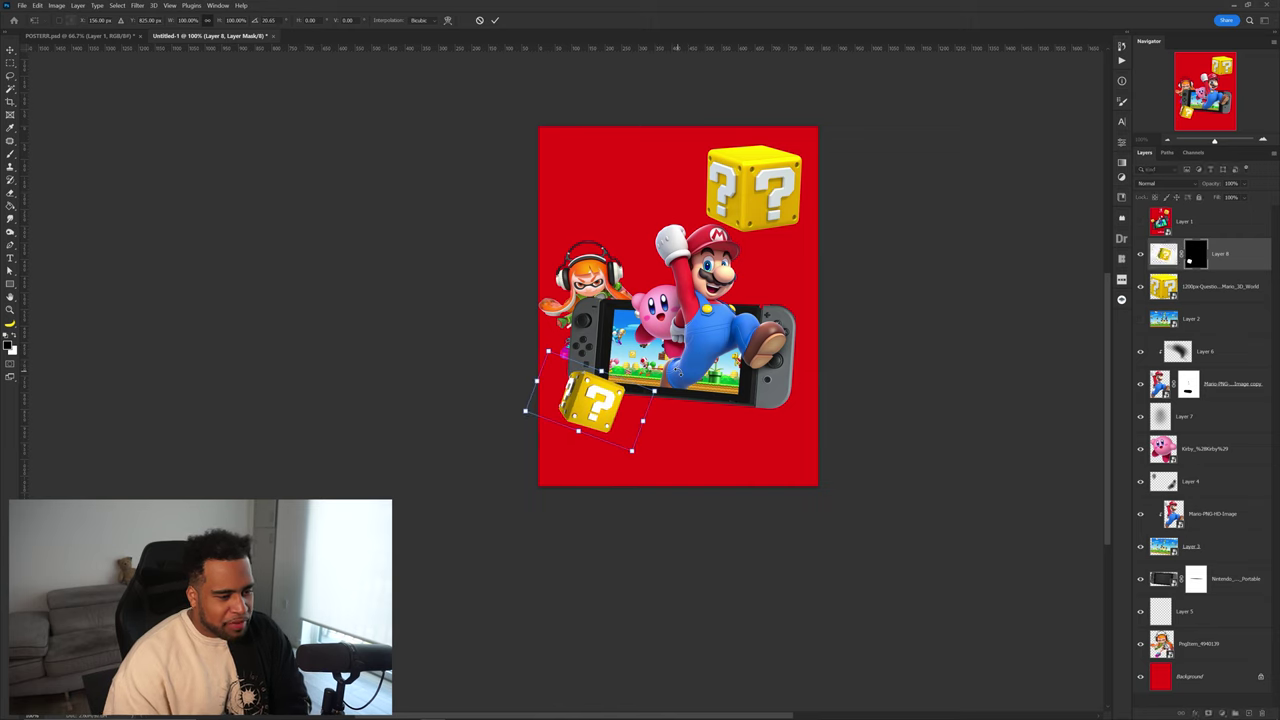
key("Return")
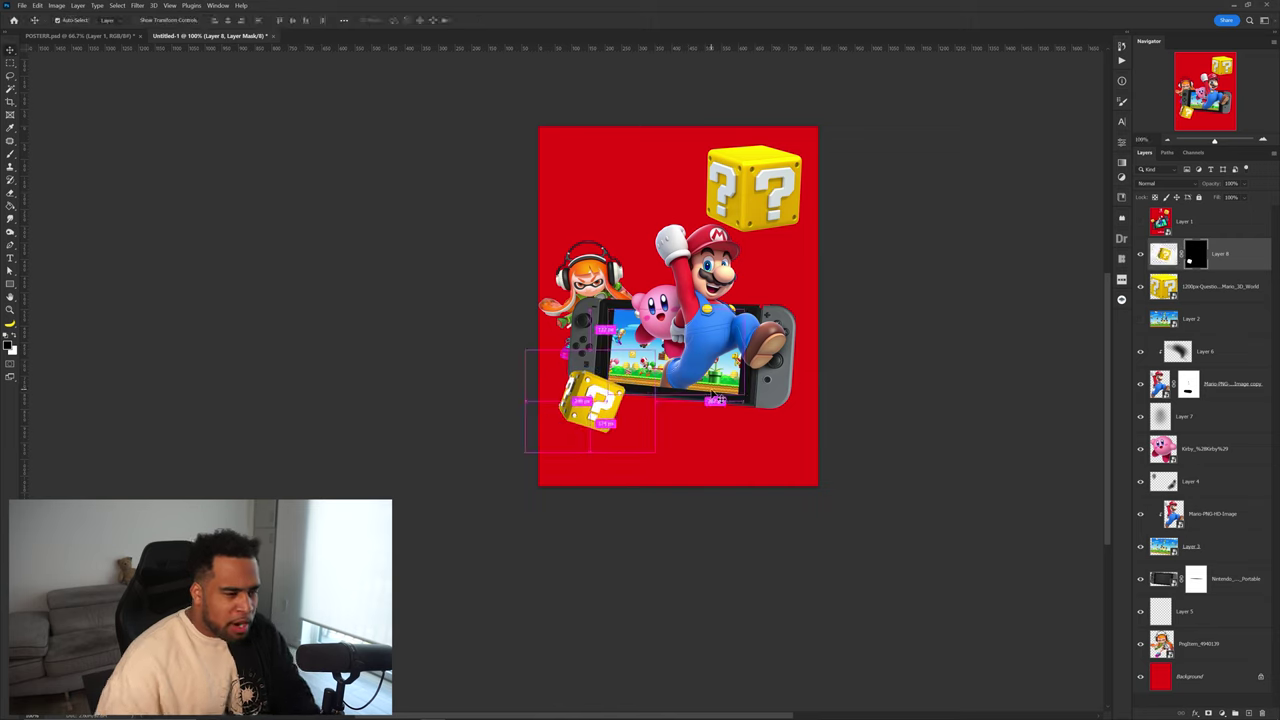
- Rotate the large question block above Mario in the poster's upper-right corner slightly clockwise
left_click(784, 190)
key("ctrl+t")
left_click_drag(861, 131, 865, 137)
key("Return")
left_click_drag(628, 330, 702, 348)
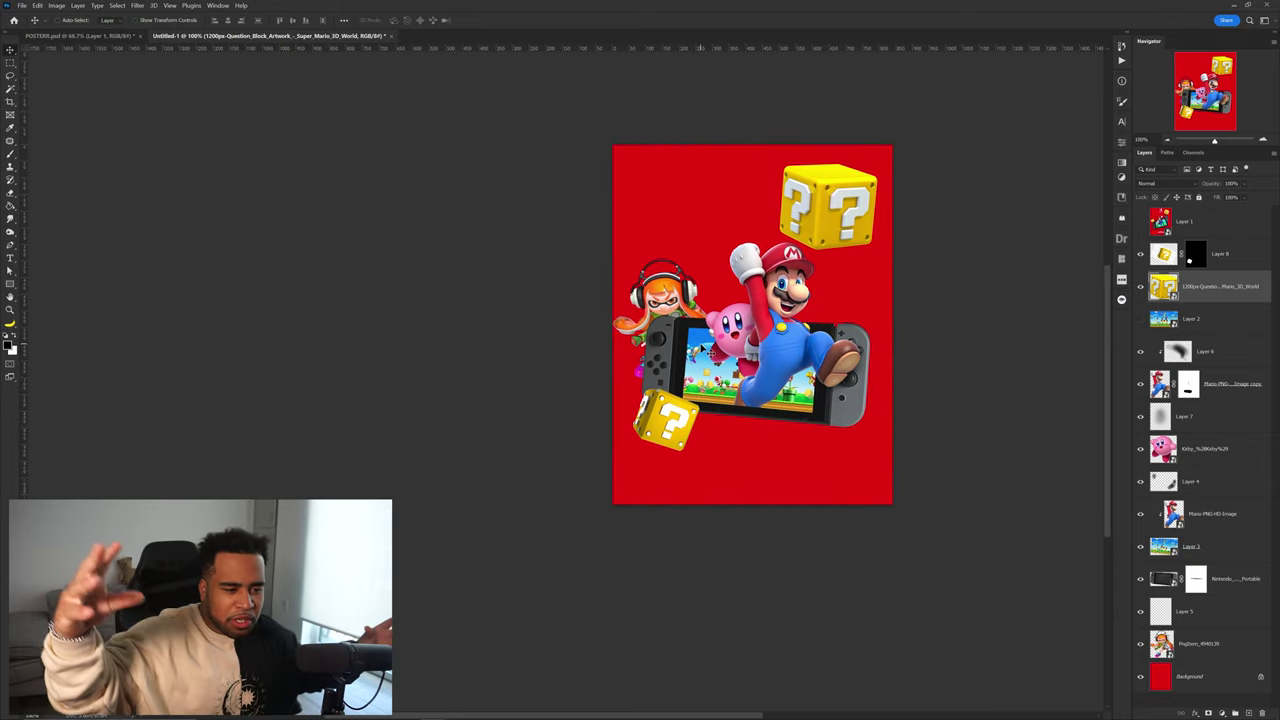
- Show the reference poster in Layer 1 and examine its logo placement and price text
scroll(784, 282, "up", 1)
scroll(858, 294, "down", 1)
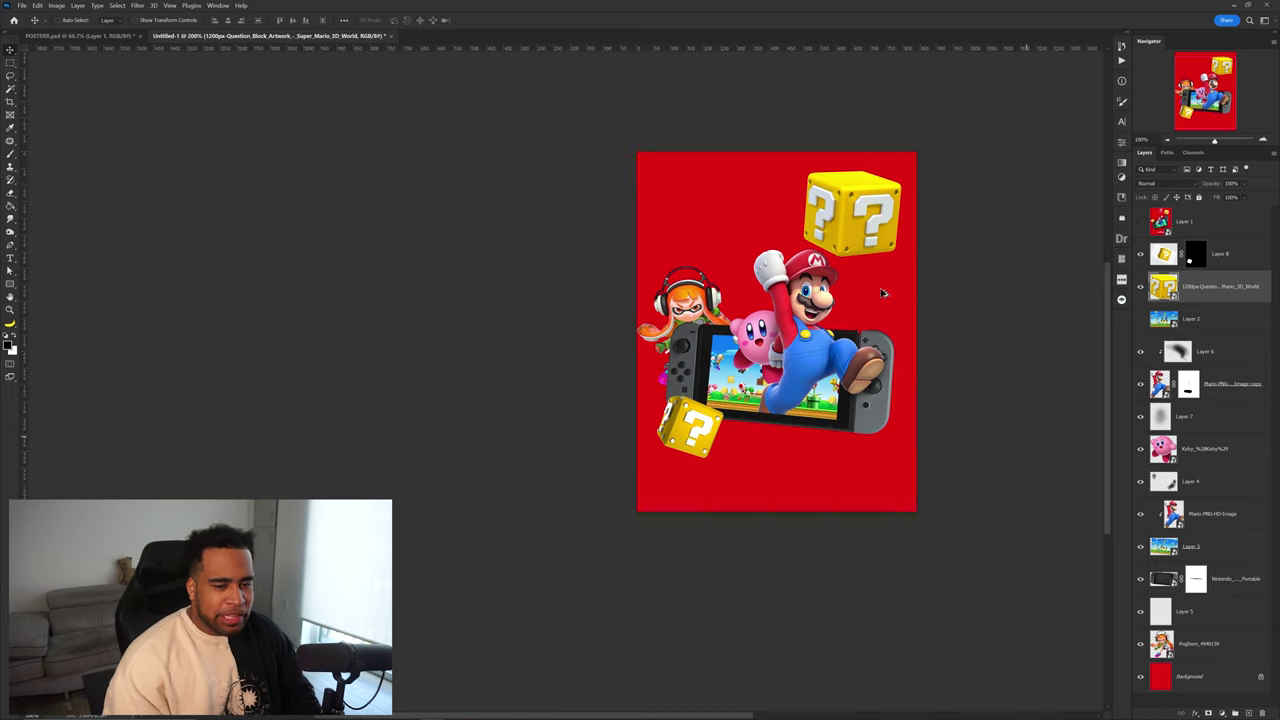
left_click(1140, 221)
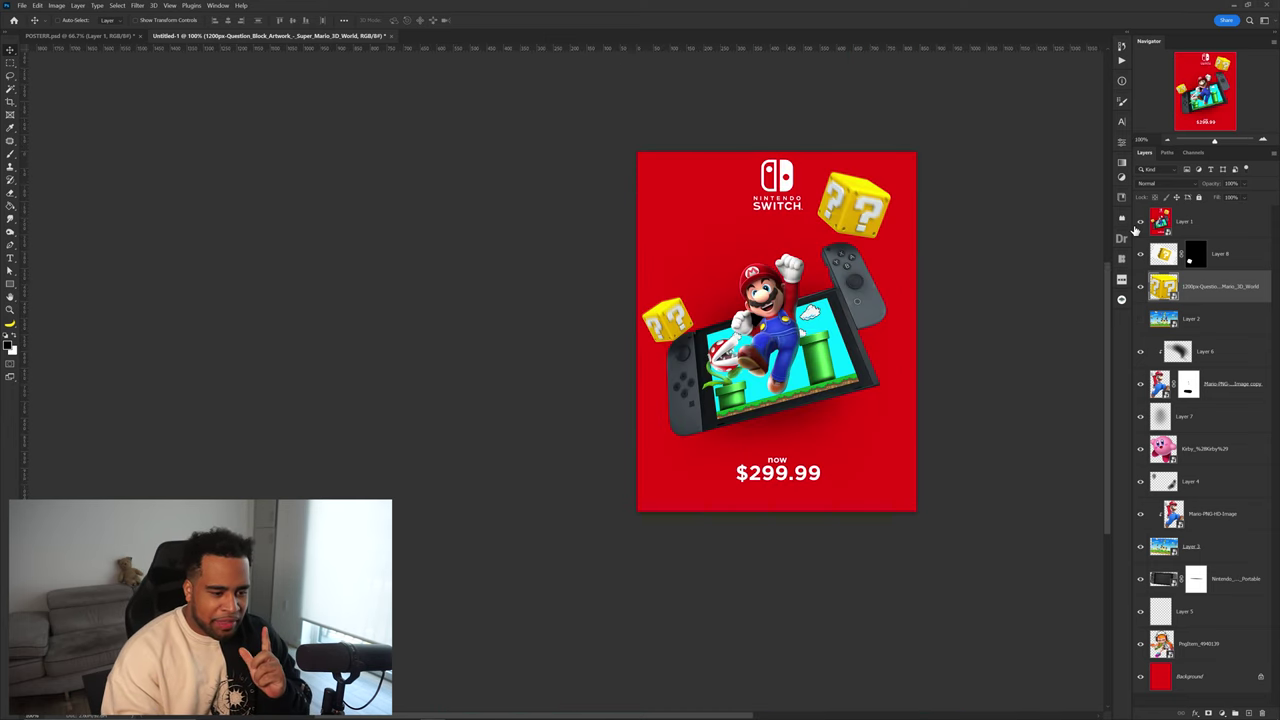
scroll(789, 483, "up", 3)
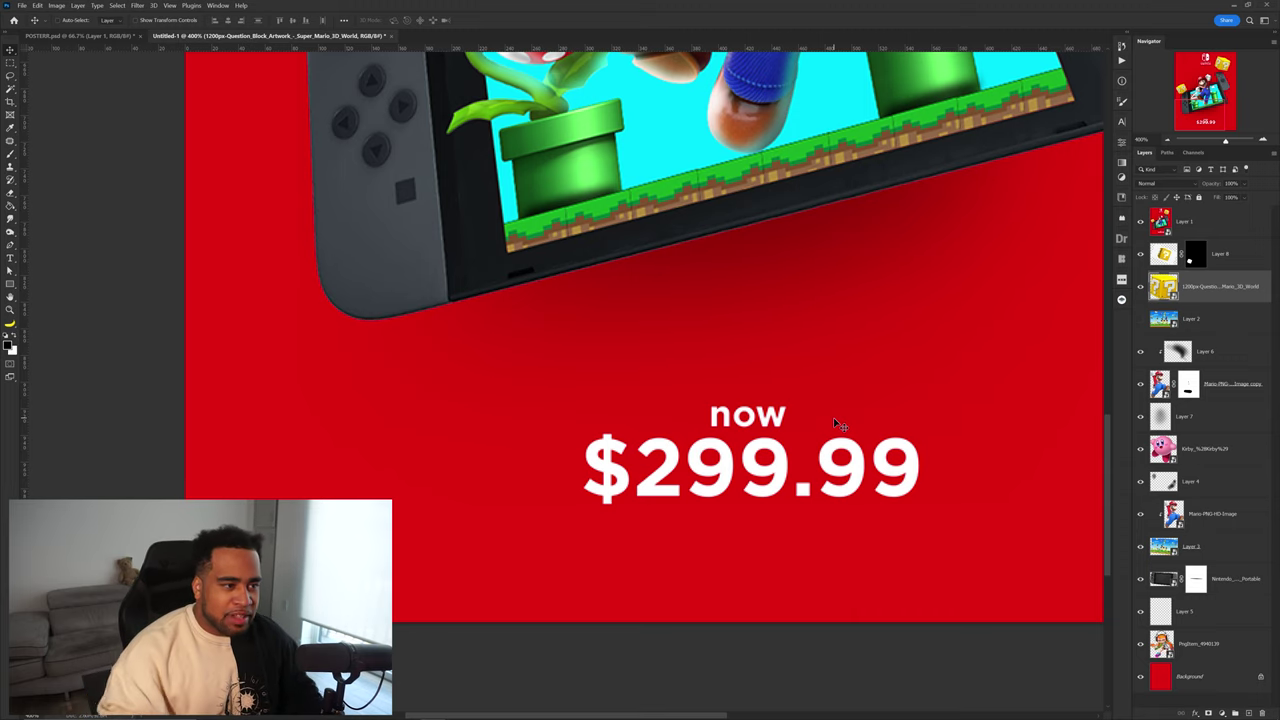
- Add the white Nintendo Switch logo to the poster and scale it down in the upper-left corner
mouse_move(508, 712)
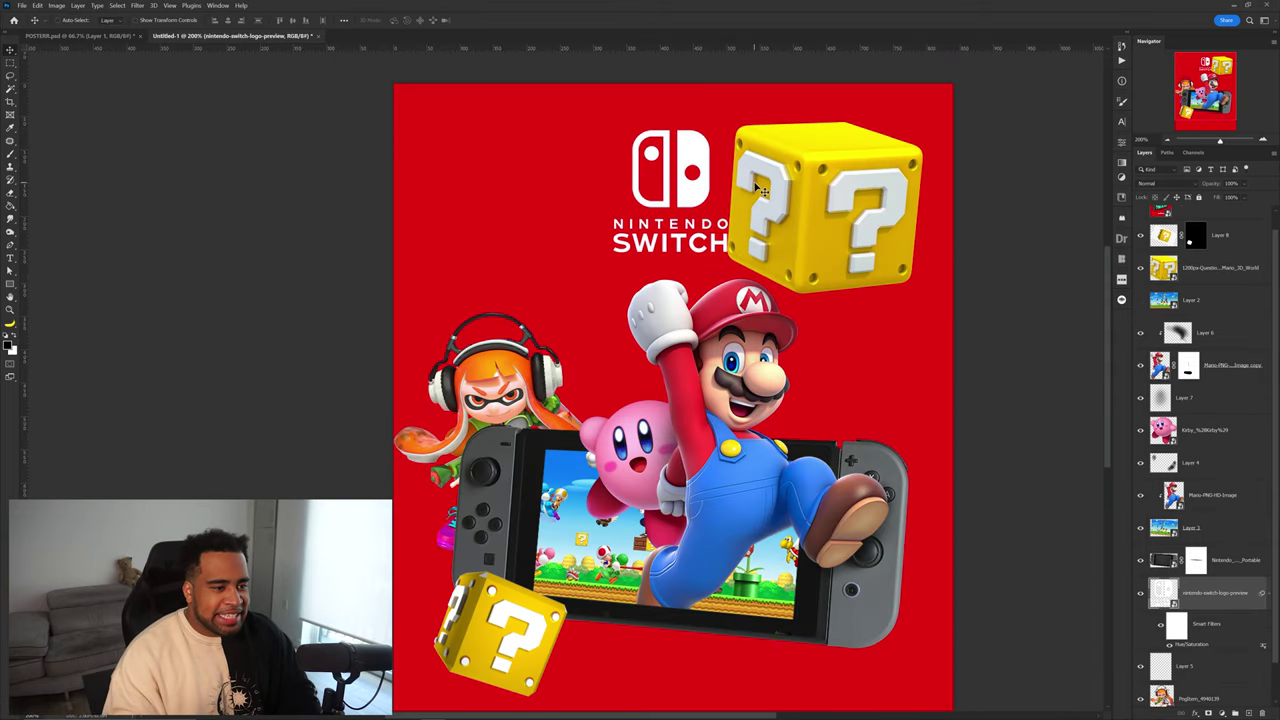
left_click_drag(747, 174, 753, 210)
scroll(733, 213, "down", 1)
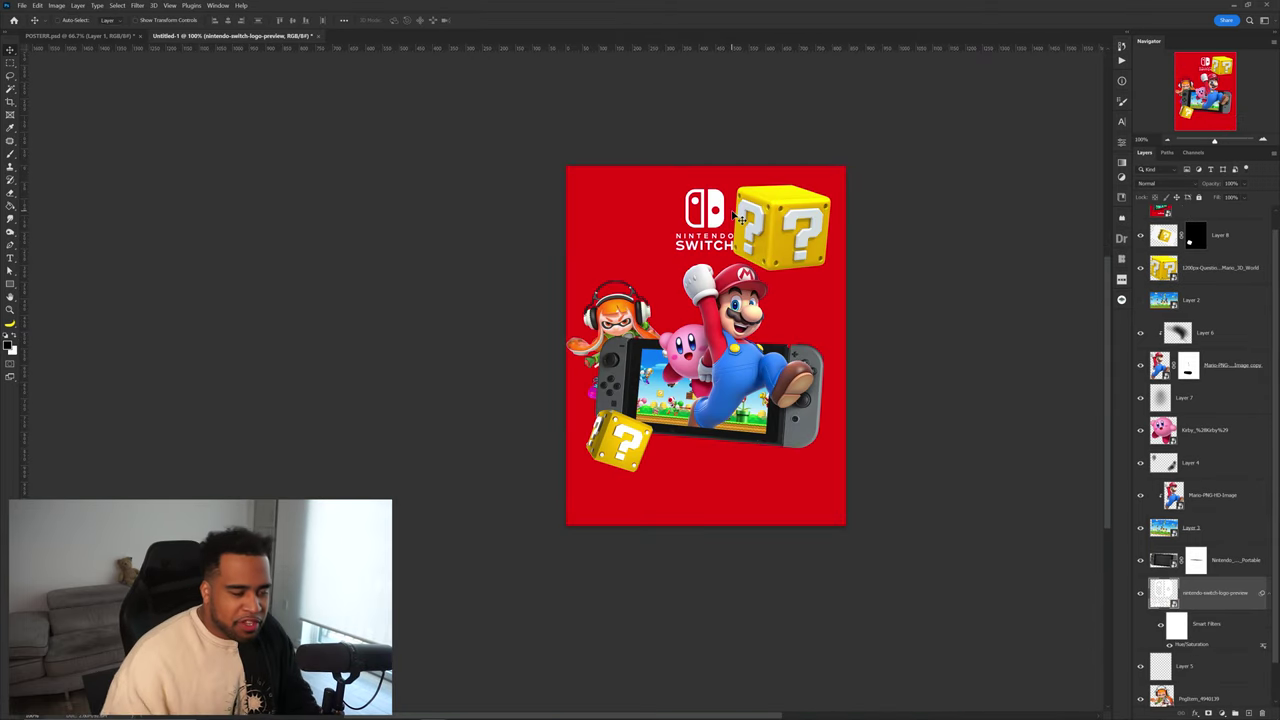
scroll(738, 213, "up", 1)
key("ctrl+t")
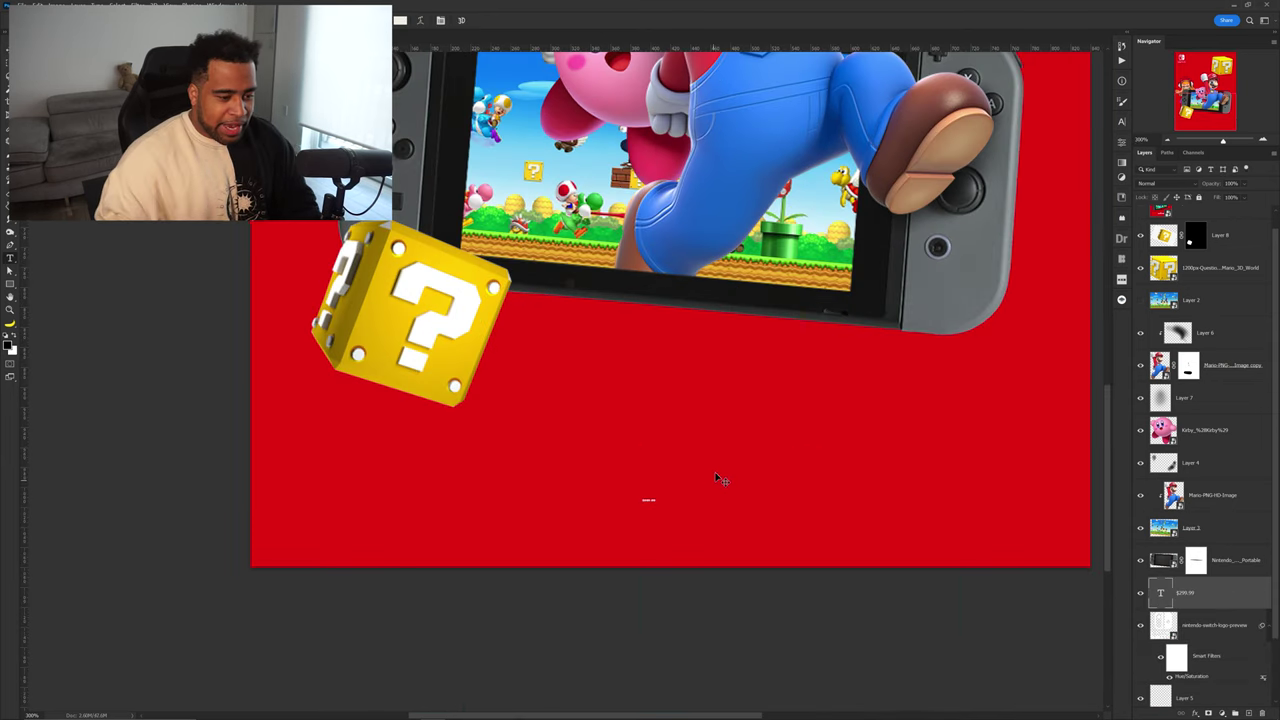
- Enlarge the $299.99 price text beneath the console and add a smaller NOW text line above it
left_click_drag(656, 503, 871, 551)
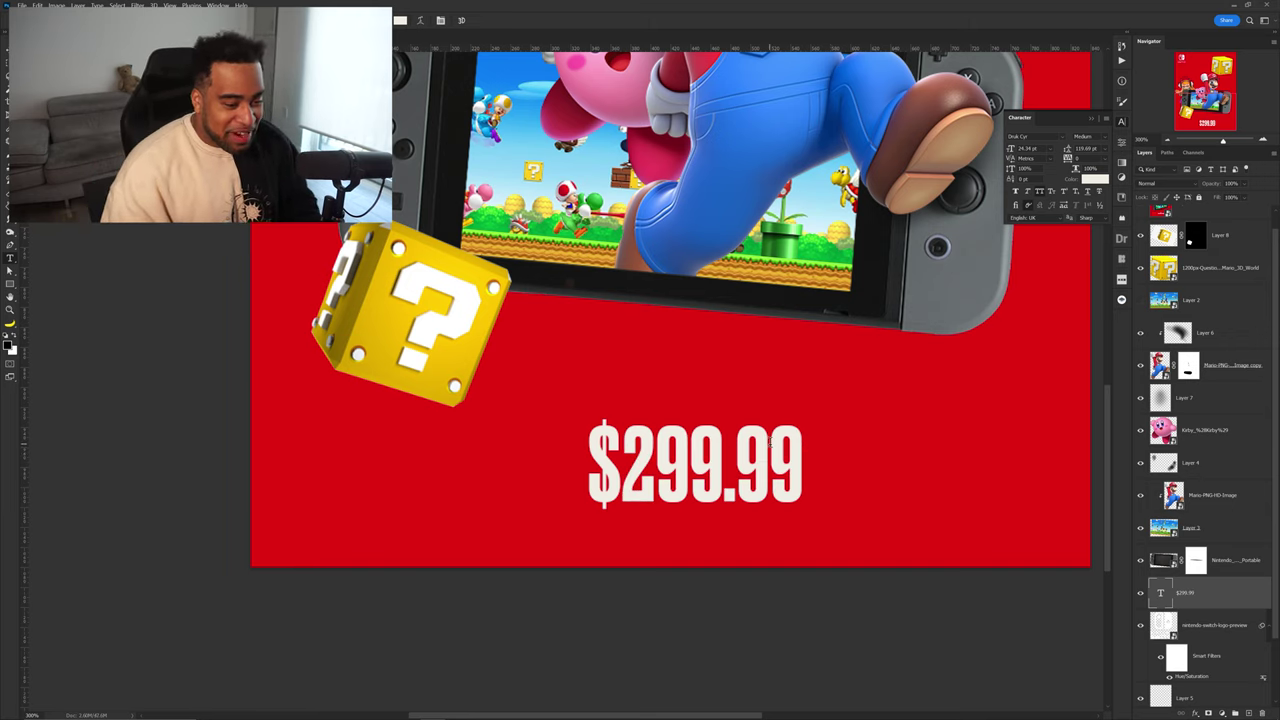
left_click_drag(773, 453, 773, 383)
double_click(755, 388)
type("NOW")
key("ctrl+Return")
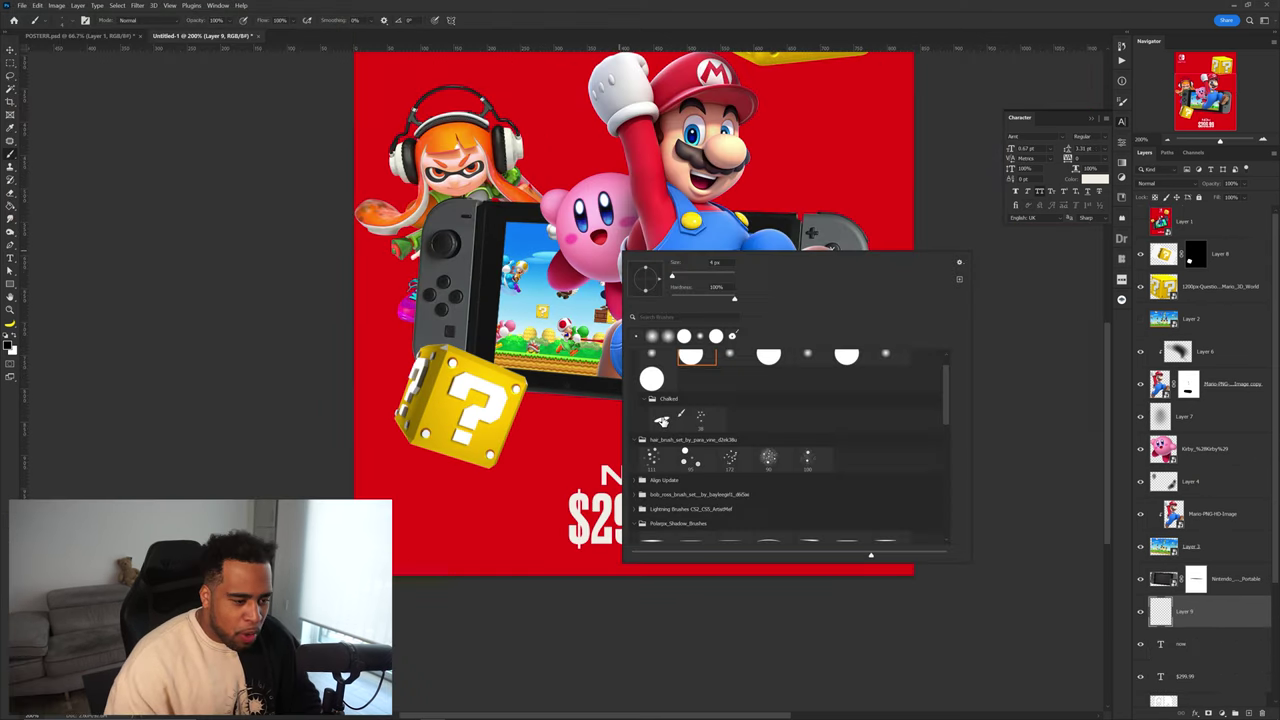
- Paint a soft black shadow beneath the console on Layer 9 with a shadow brush and set its opacity to 47%
scroll(724, 432, "down", 5)
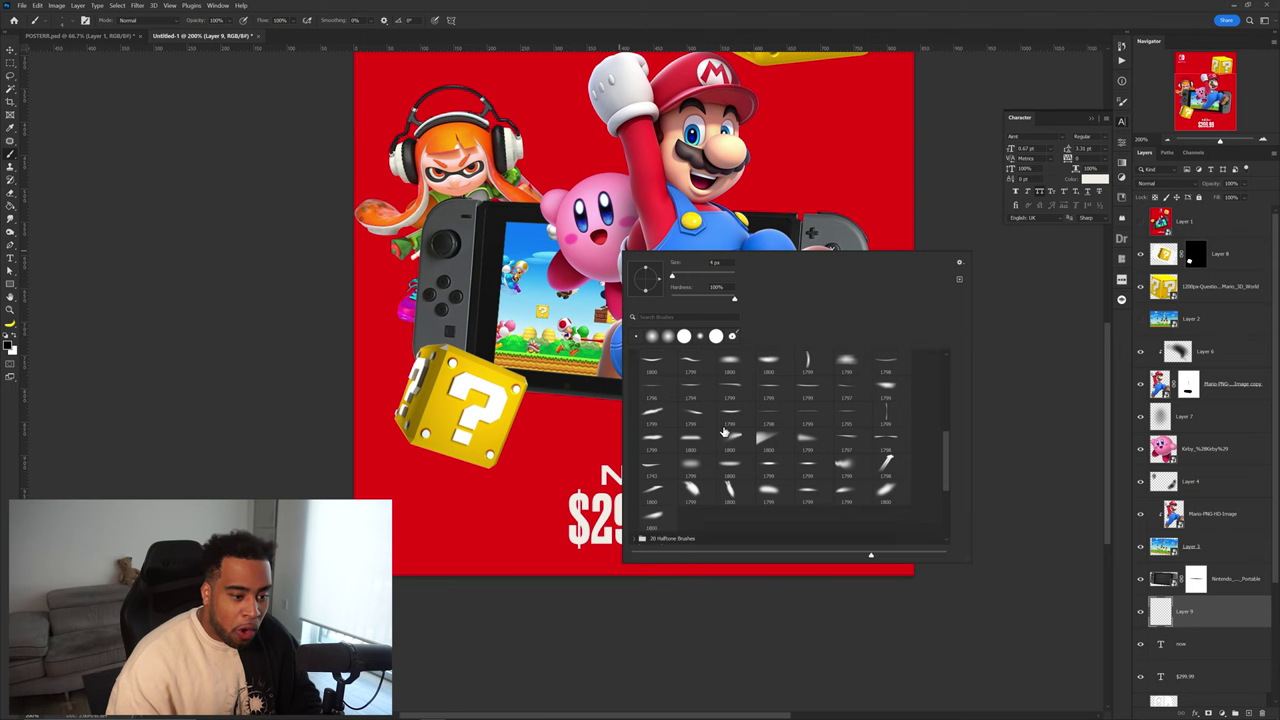
scroll(724, 430, "down", 2)
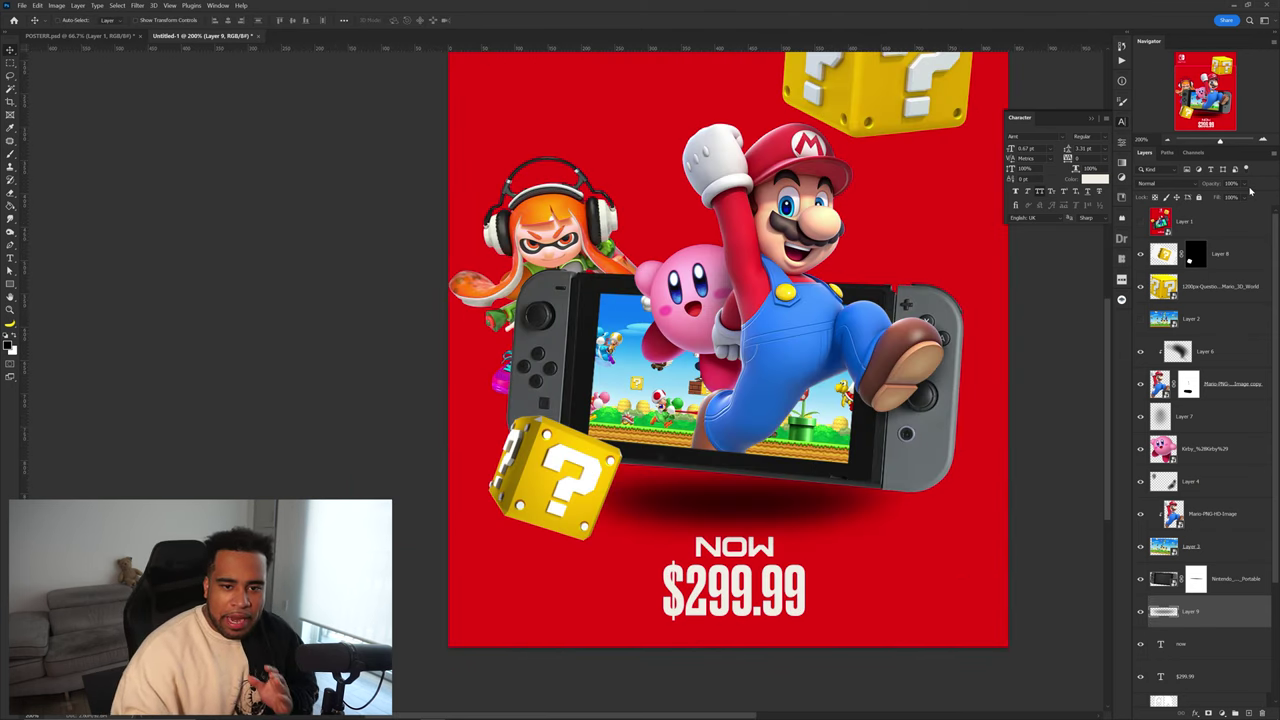
left_click_drag(1250, 197, 1245, 197)
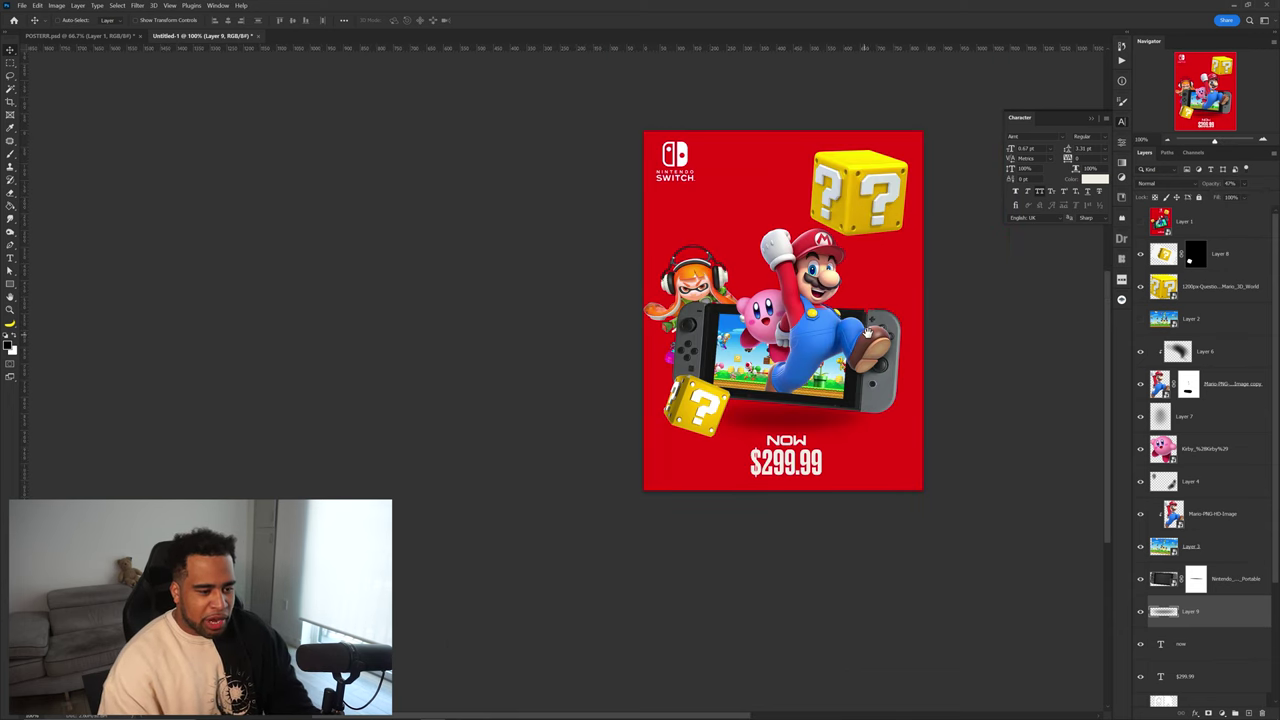
- Switch to the browser and search Google Images for "mario sky"
left_click(531, 676)
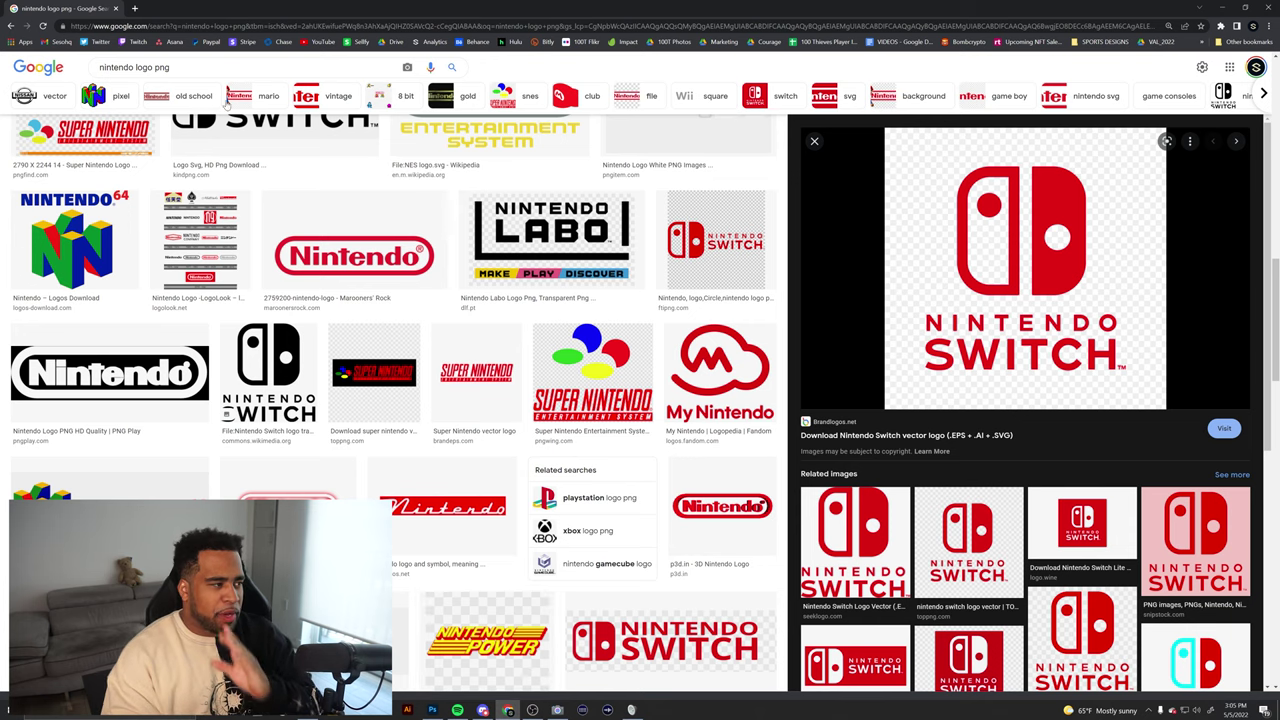
left_click_drag(186, 63, 54, 70)
type("mario sky")
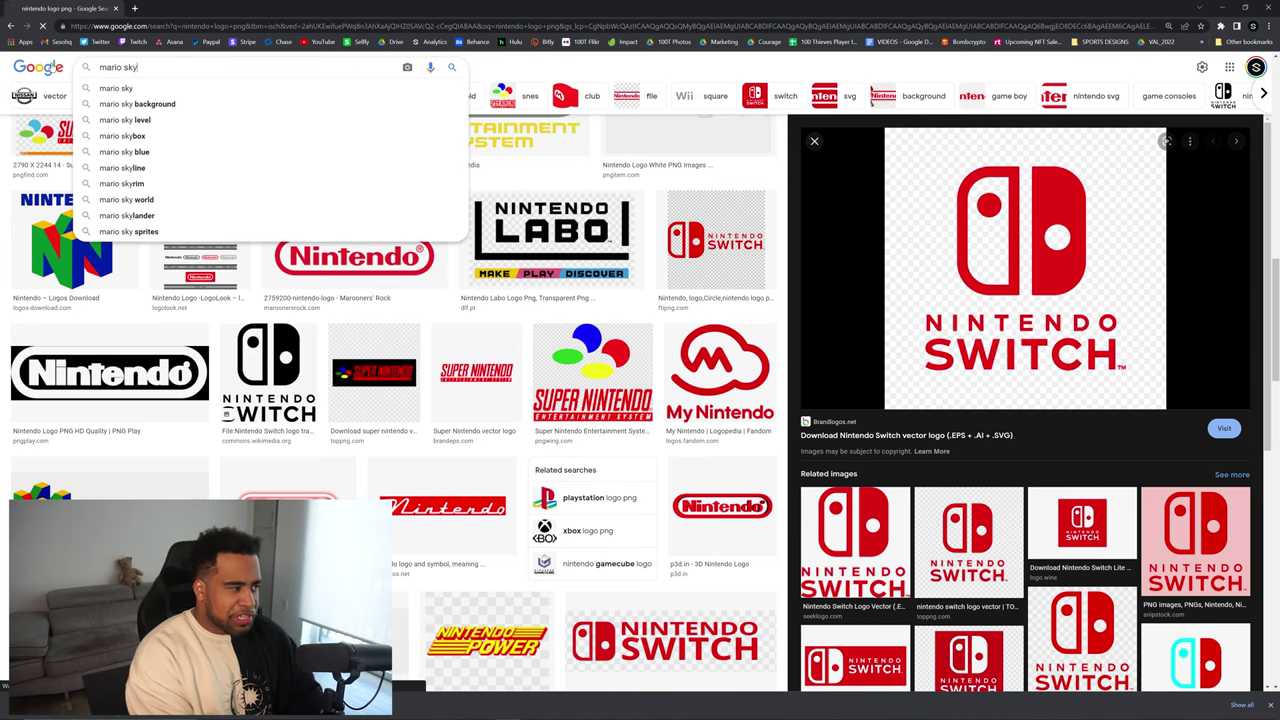
key("Return")
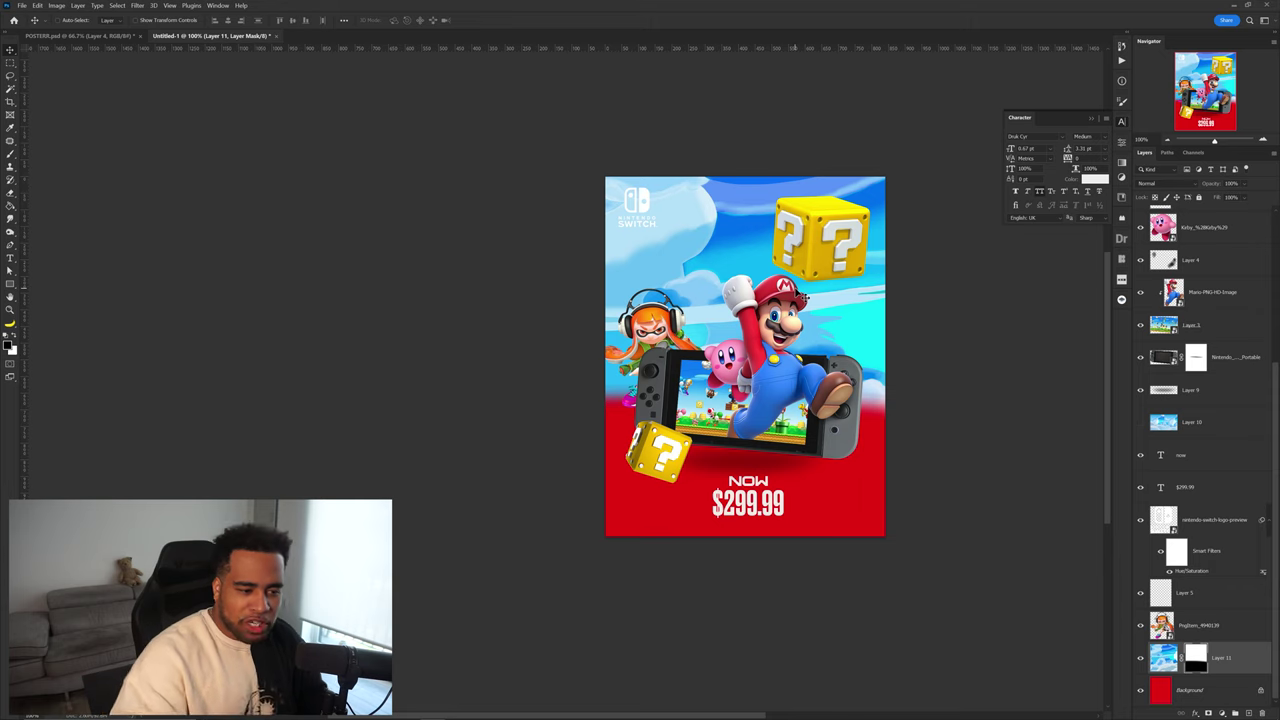
- Return to the browser's image search and start a new query in place of "mario sky" for more background scenery
left_click(654, 335, "ctrl")
left_click(725, 364, "ctrl")
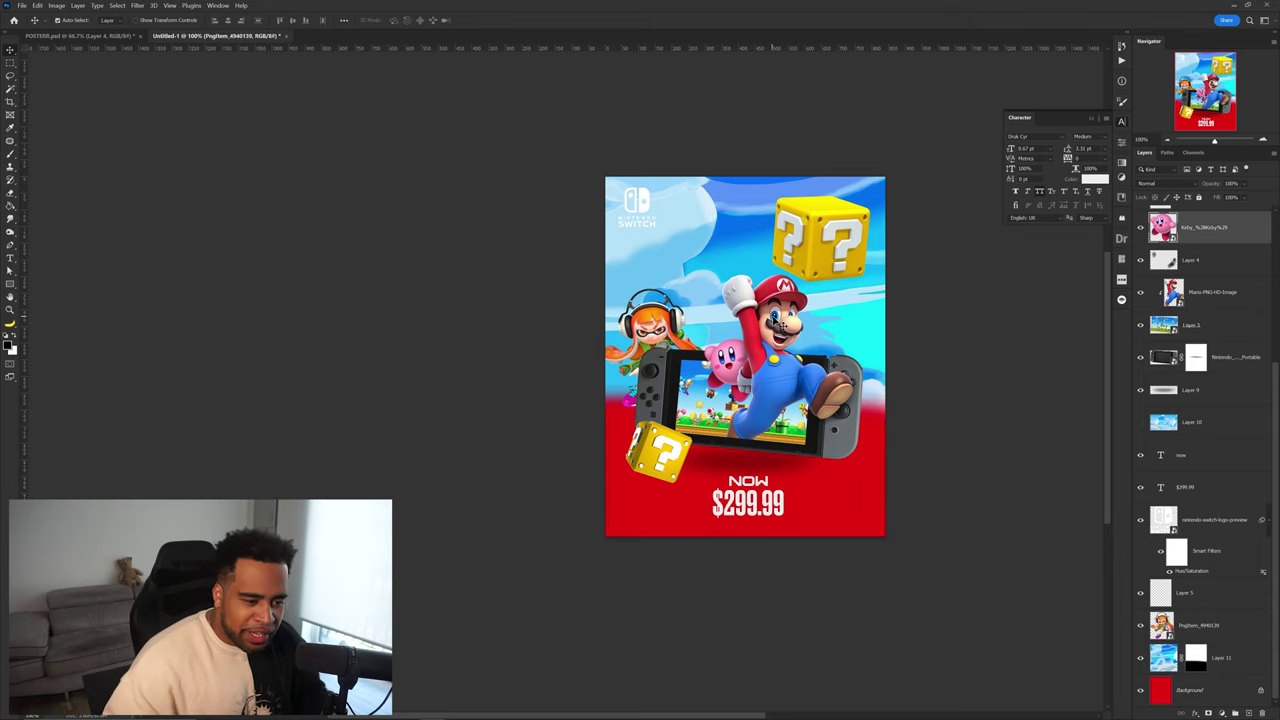
left_click(508, 711)
triple_click(120, 67)
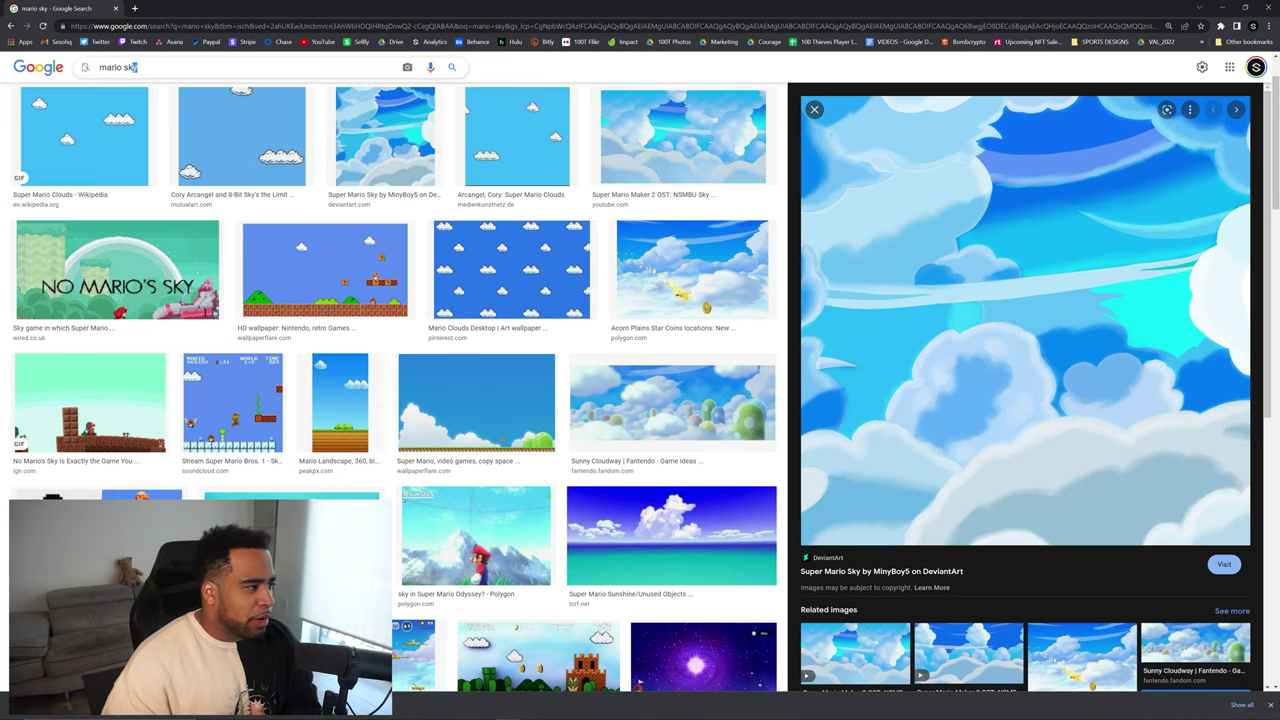
type("n")
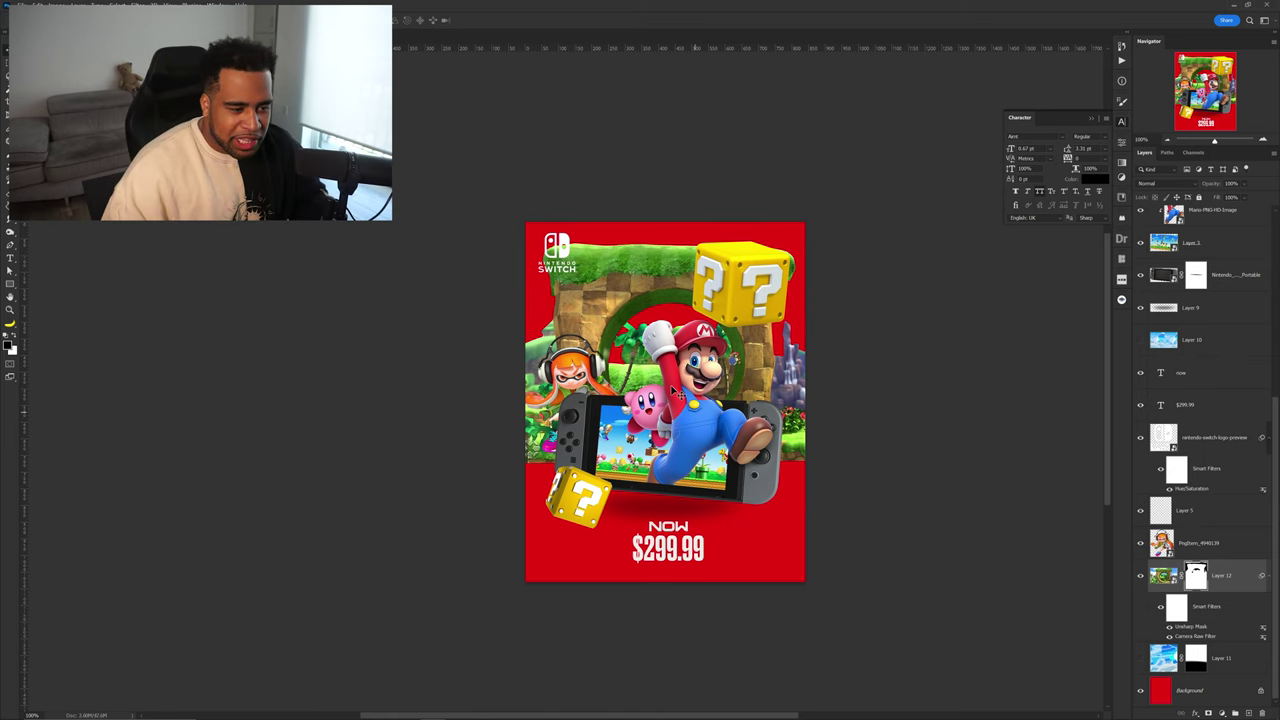
- Show the sky of Layer 11 behind the green scenery and shift it to the left
key("ctrl+plus")
left_click(1141, 657)
left_click(1231, 658)
left_click_drag(835, 297, 729, 278)
left_click_drag(729, 278, 727, 270)
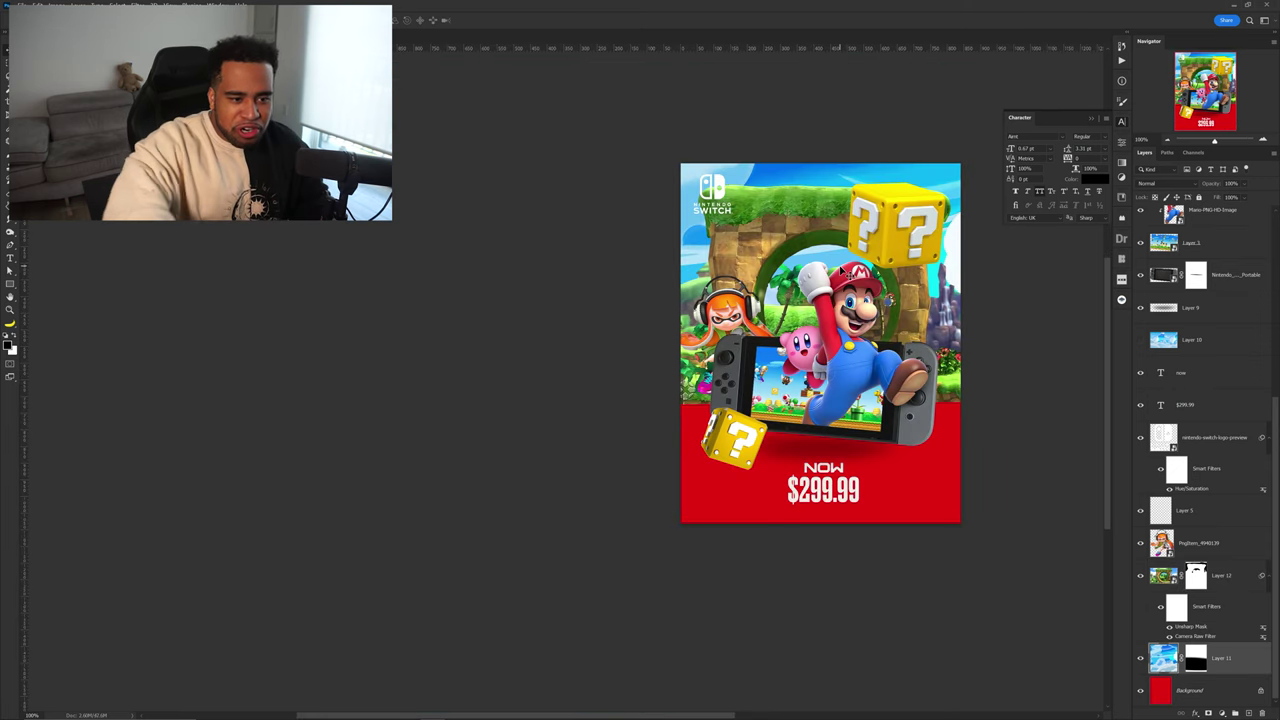
scroll(840, 262, "up", 2)
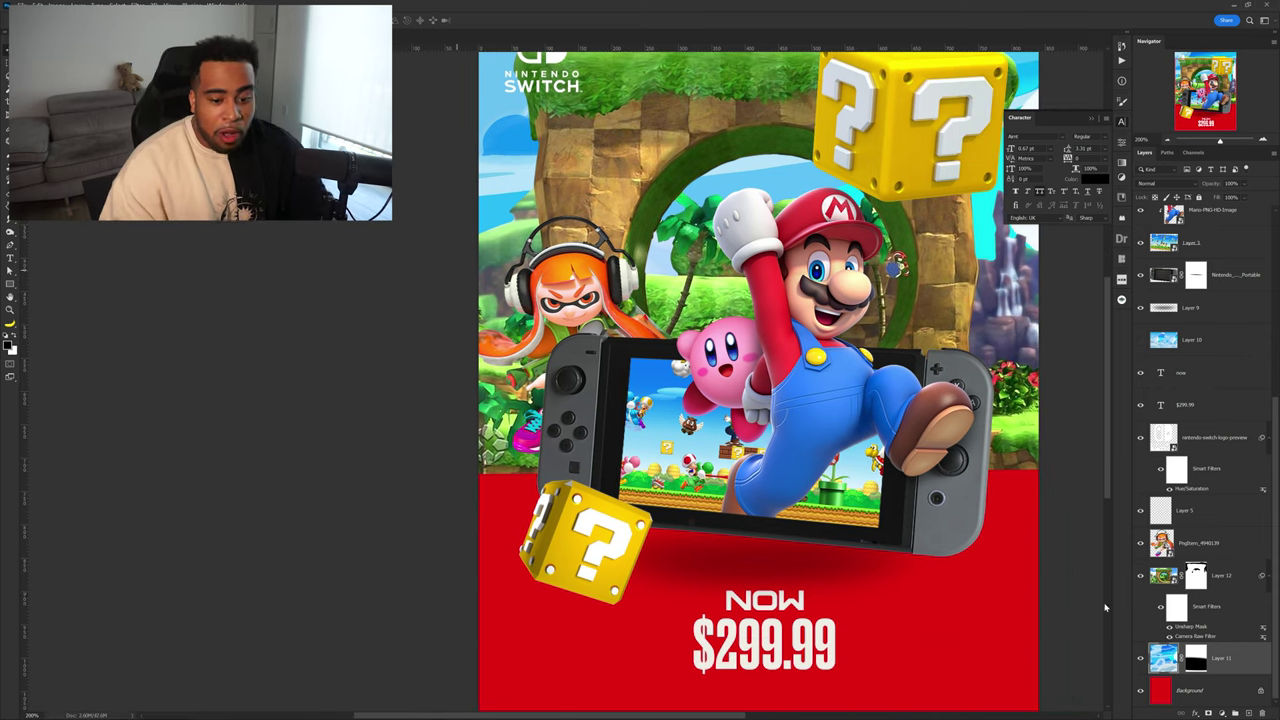
scroll(812, 366, "down", 2)
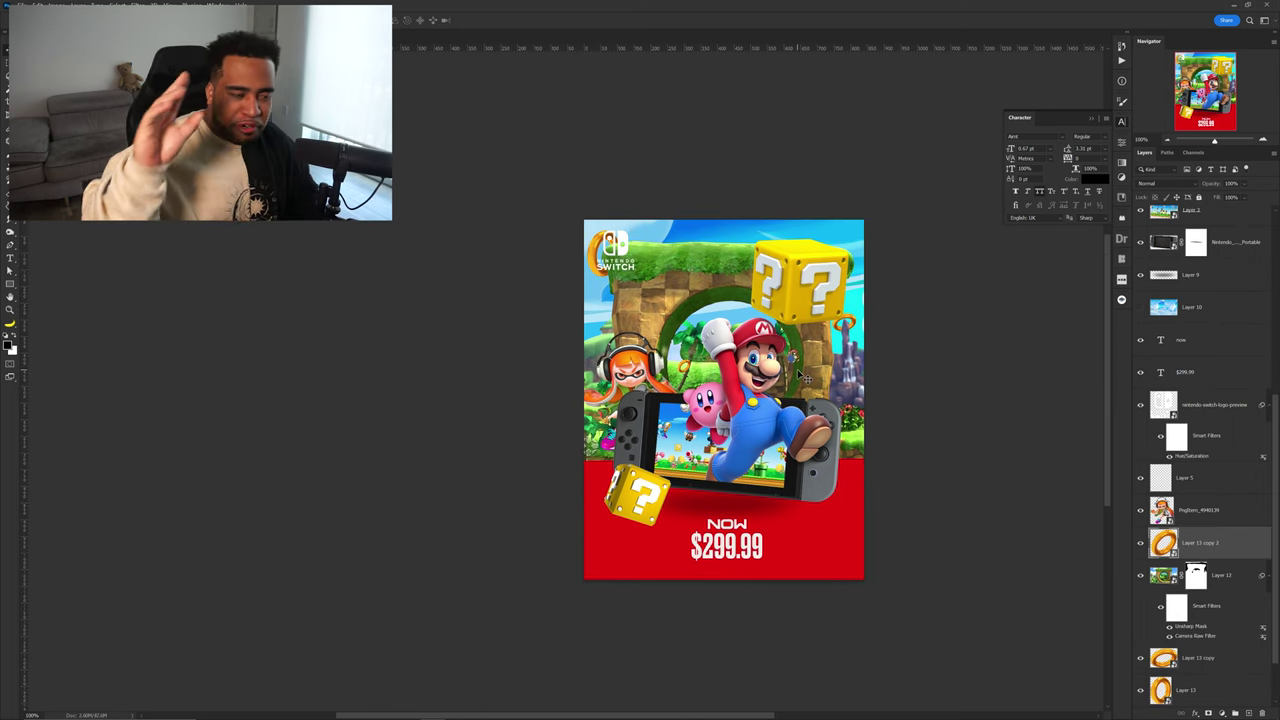
- Transform the gold ring behind the Nintendo Switch logo slightly and nudge it within the poster's upper-left corner
key("ctrl+plus")
left_click_drag(616, 98, 710, 132)
key("ctrl+plus")
left_click(619, 186, "ctrl")
key("ctrl+t")
left_click_drag(652, 189, 656, 186)
key("Return")
scroll(645, 215, "up", 2)
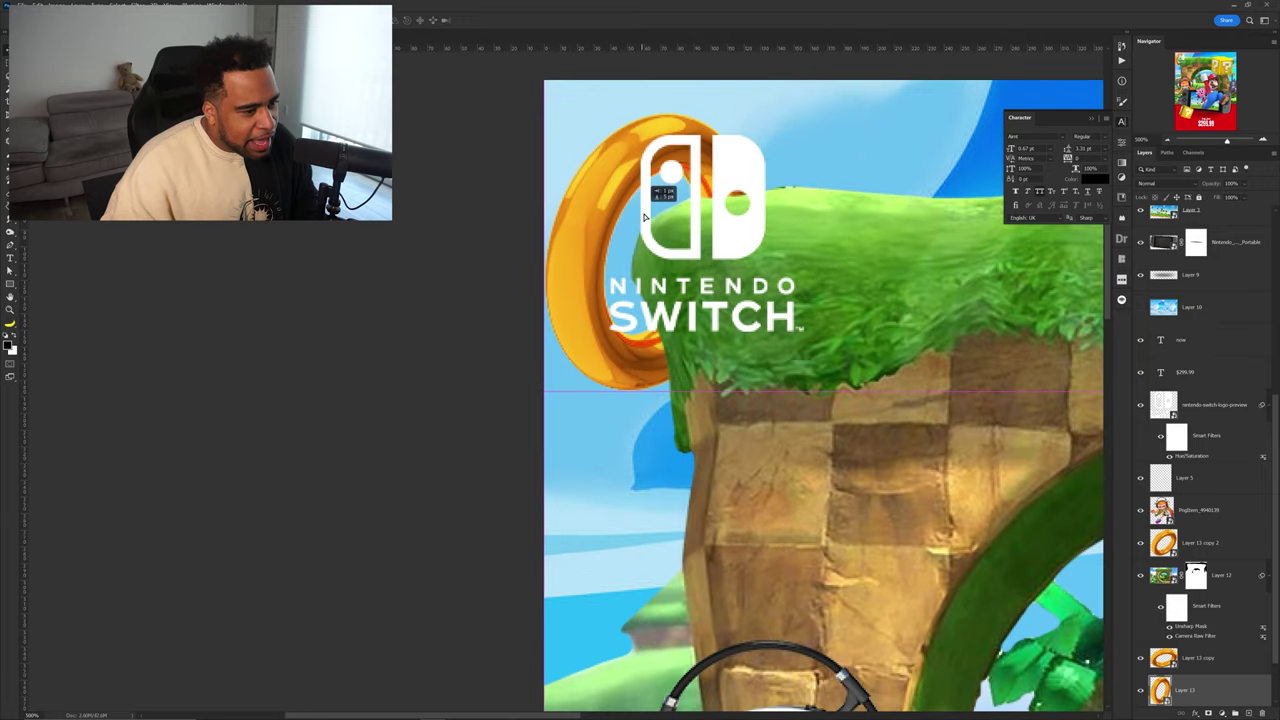
scroll(650, 215, "down", 4)
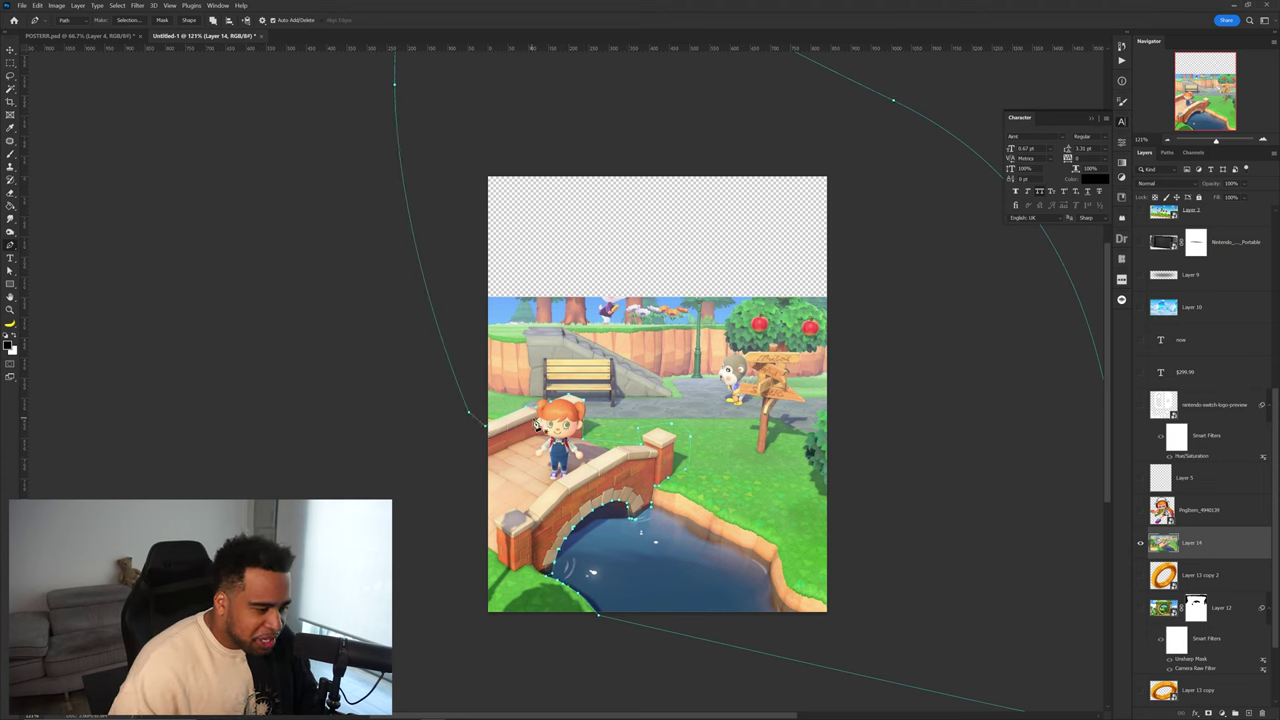
- Mask Layer 14 from the drawn path so only the bridge and grass area shows, and restore the other layers' visibility
key("ctrl+Return")
left_click(1209, 713, "alt")
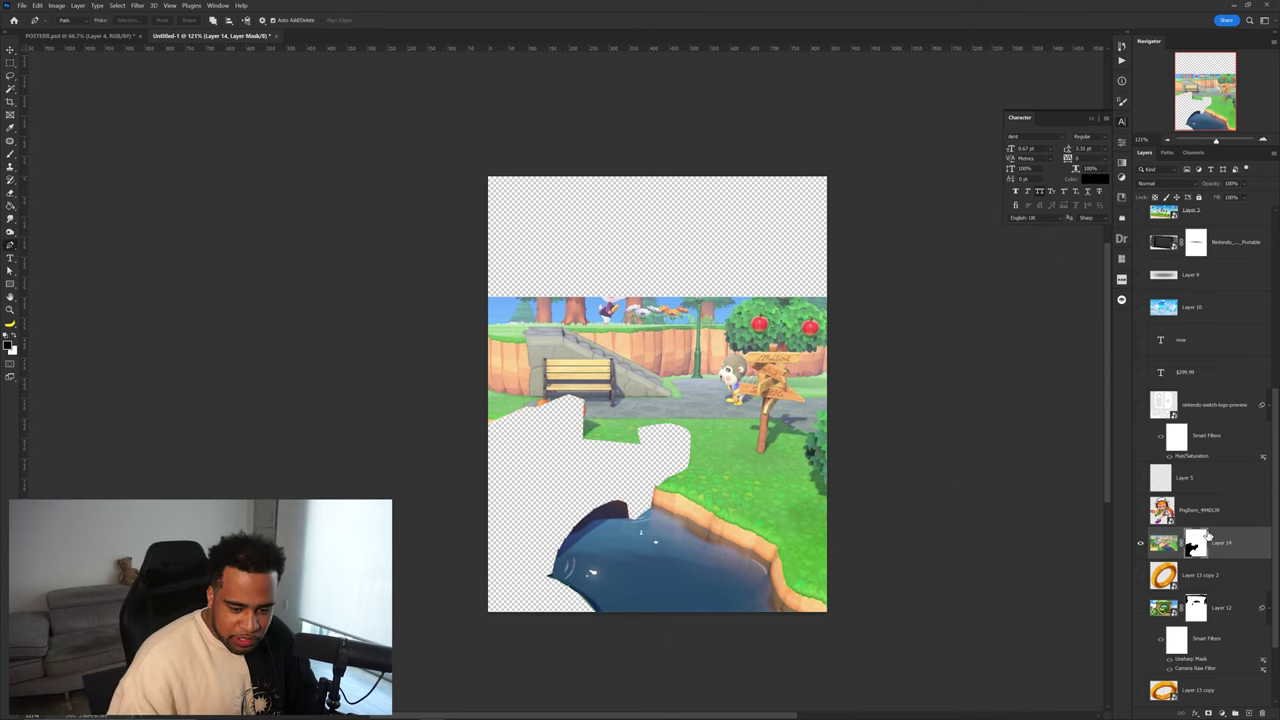
key("ctrl+i")
left_click(1141, 546, "alt")
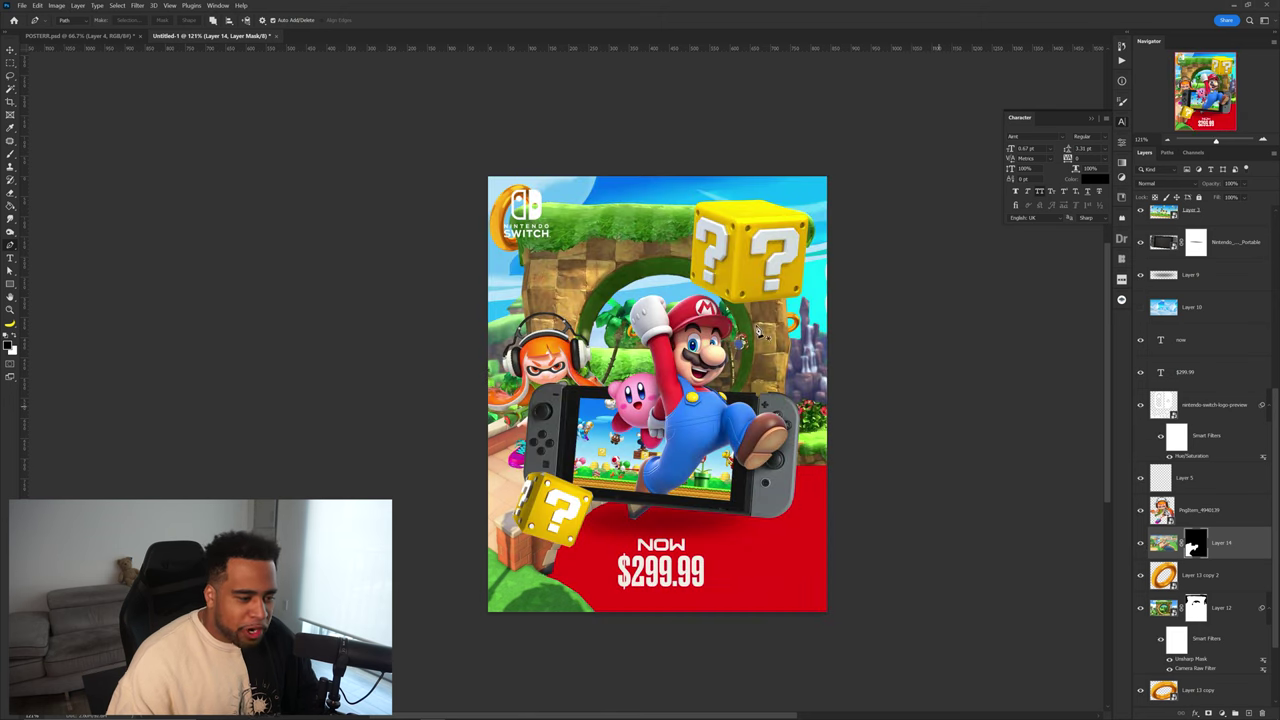
key("v")
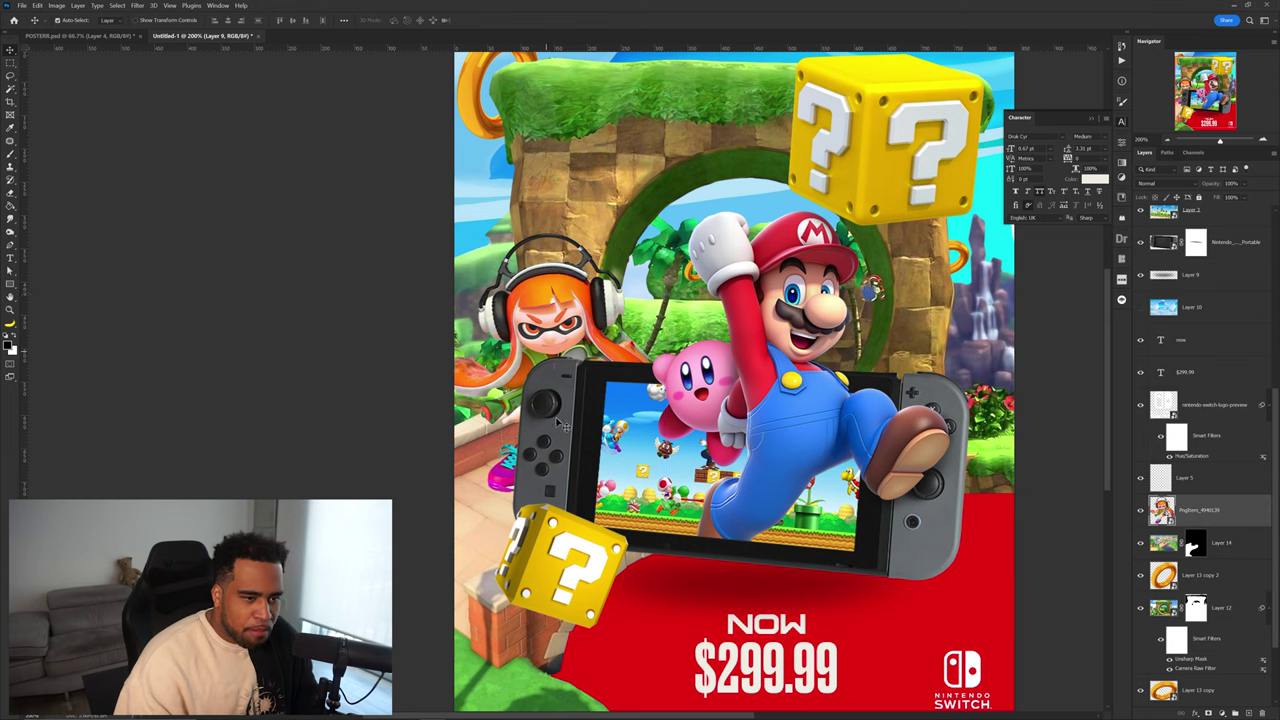
- Undo the orange-haired character's last move and paint a black shadow behind the character on a new layer above Layer 14
key("ctrl+z")
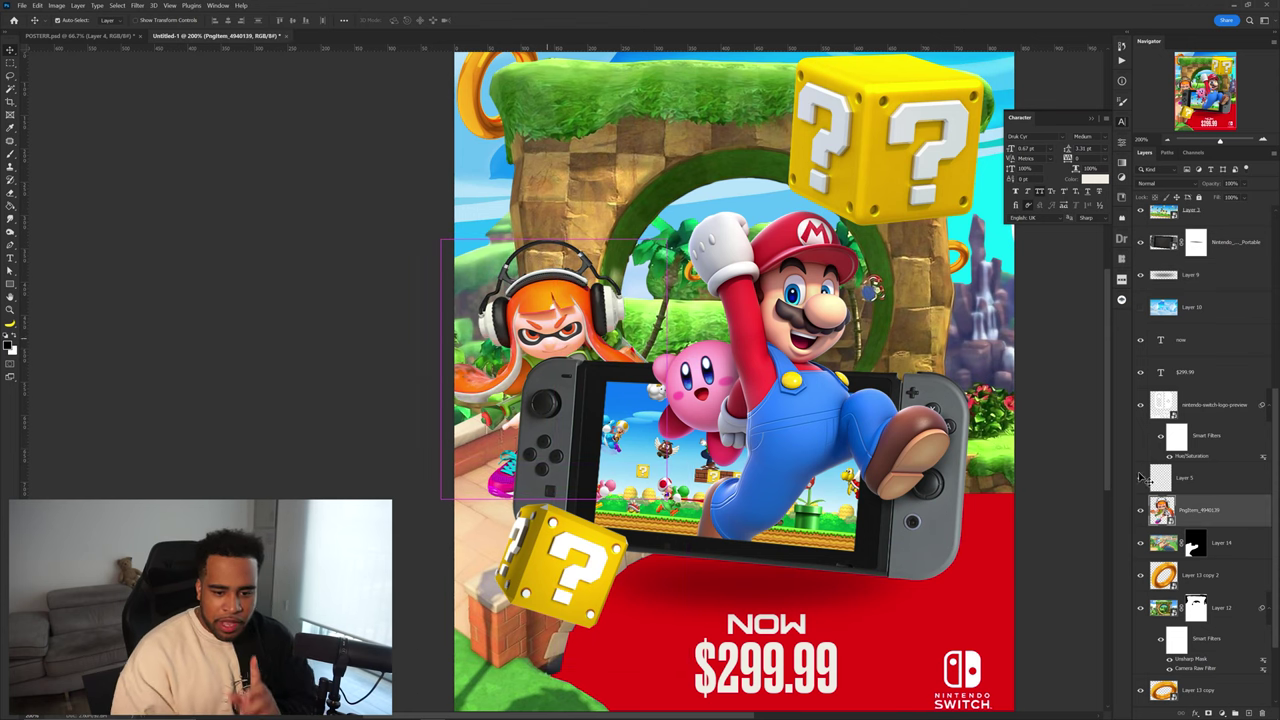
left_click(1222, 553)
left_click(1248, 712)
key("b")
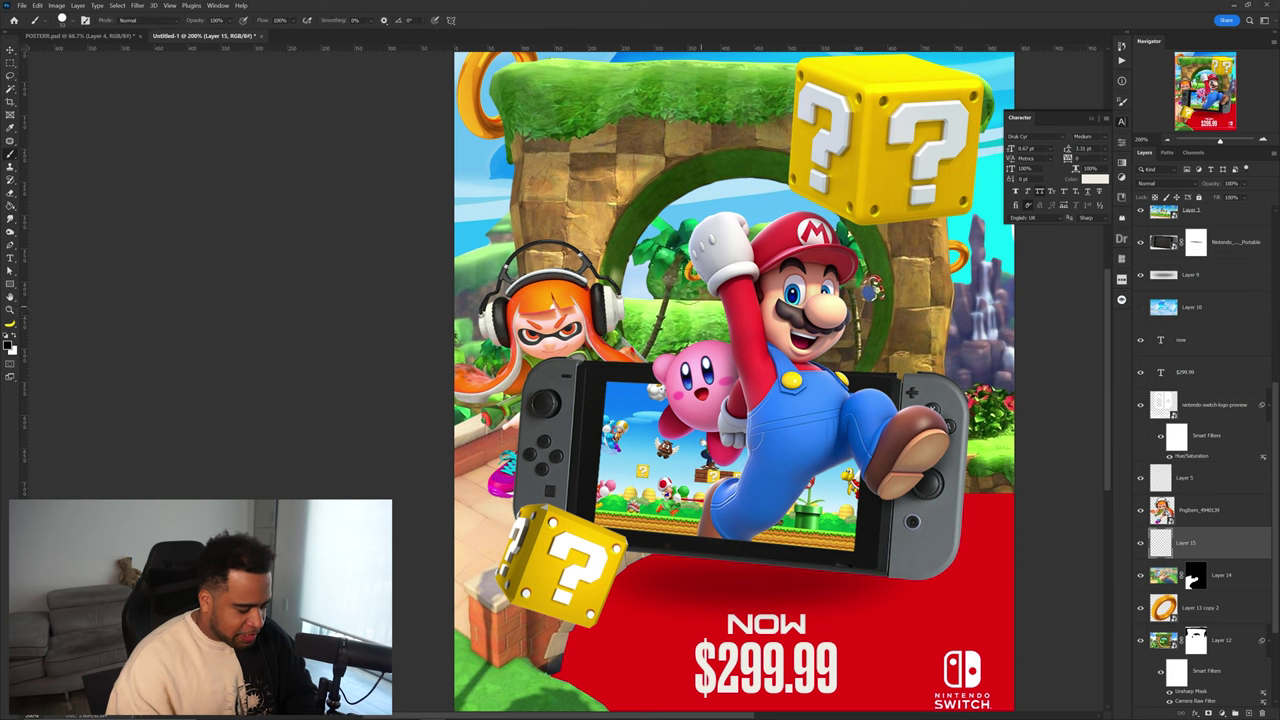
mouse_move(498, 446)
left_mouse_down()
mouse_move(583, 314)
mouse_move(655, 430)
mouse_move(667, 358)
left_mouse_up()
scroll(667, 358, "up", 2)
right_click(661, 351)
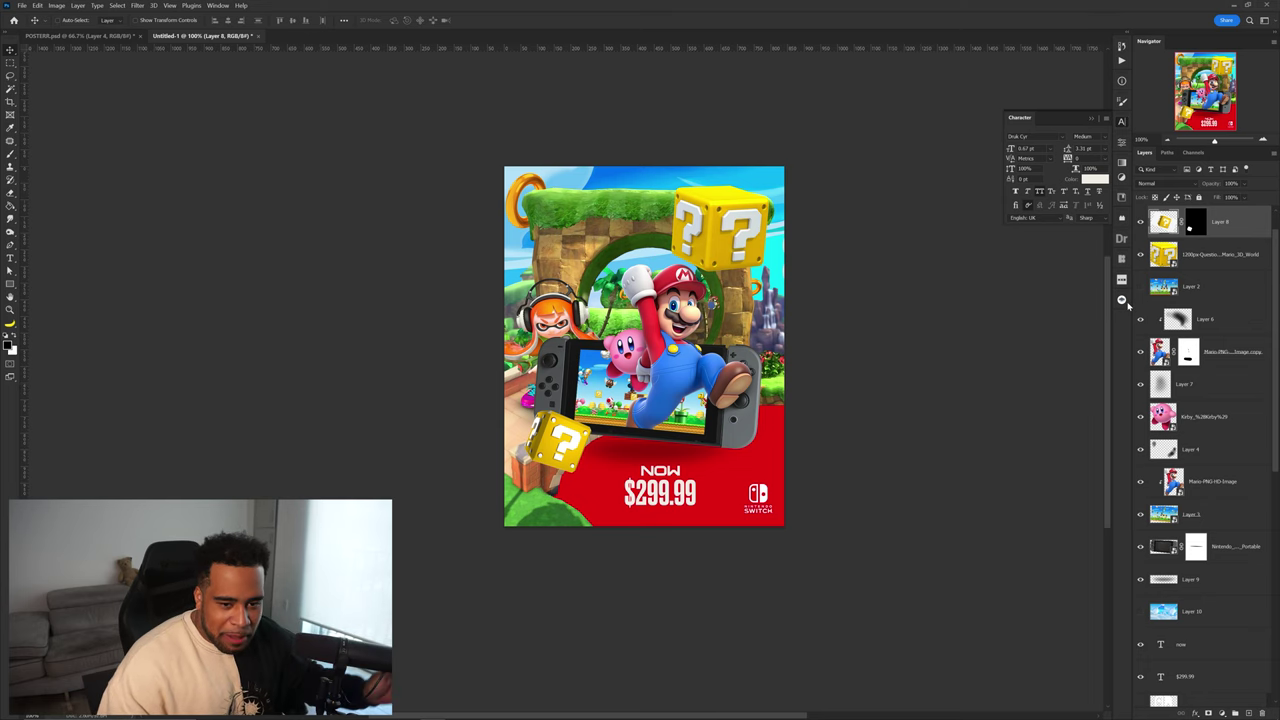
- Add a Hue/Saturation adjustment above the smaller question block and adjust the Bevel & Emboss shading angle on Layer 17
left_click(536, 414)
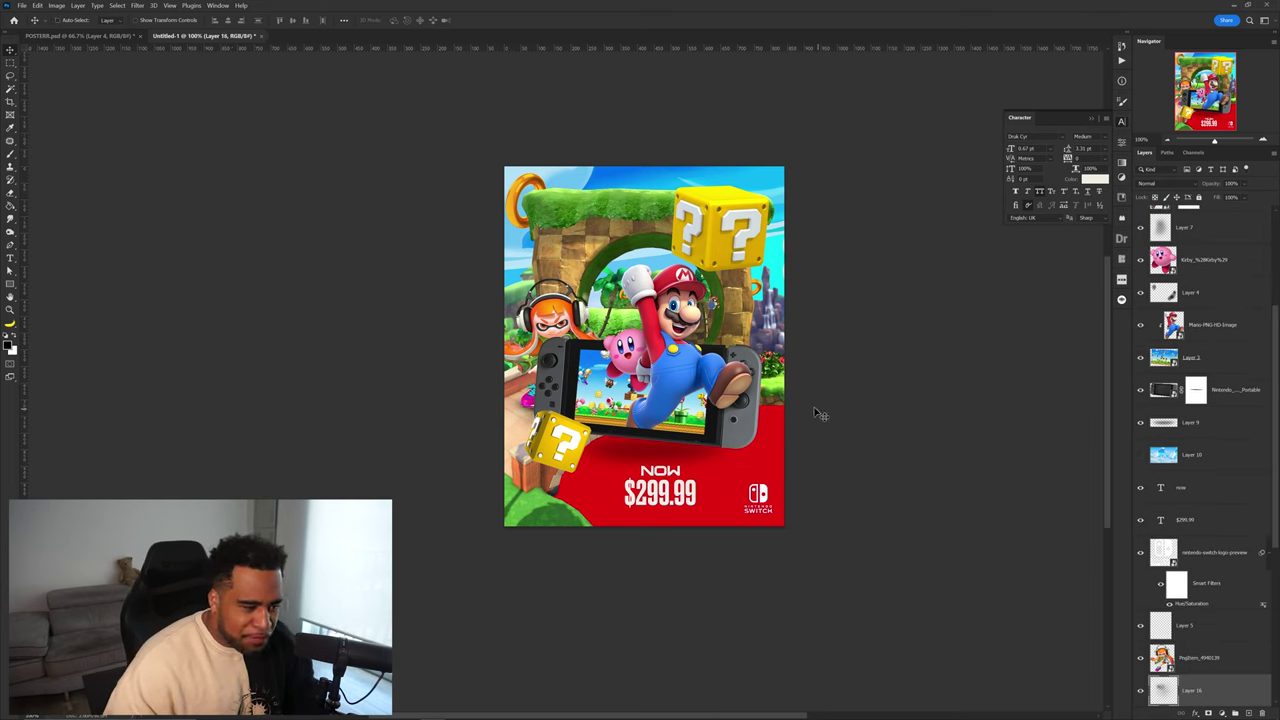
left_click(553, 432)
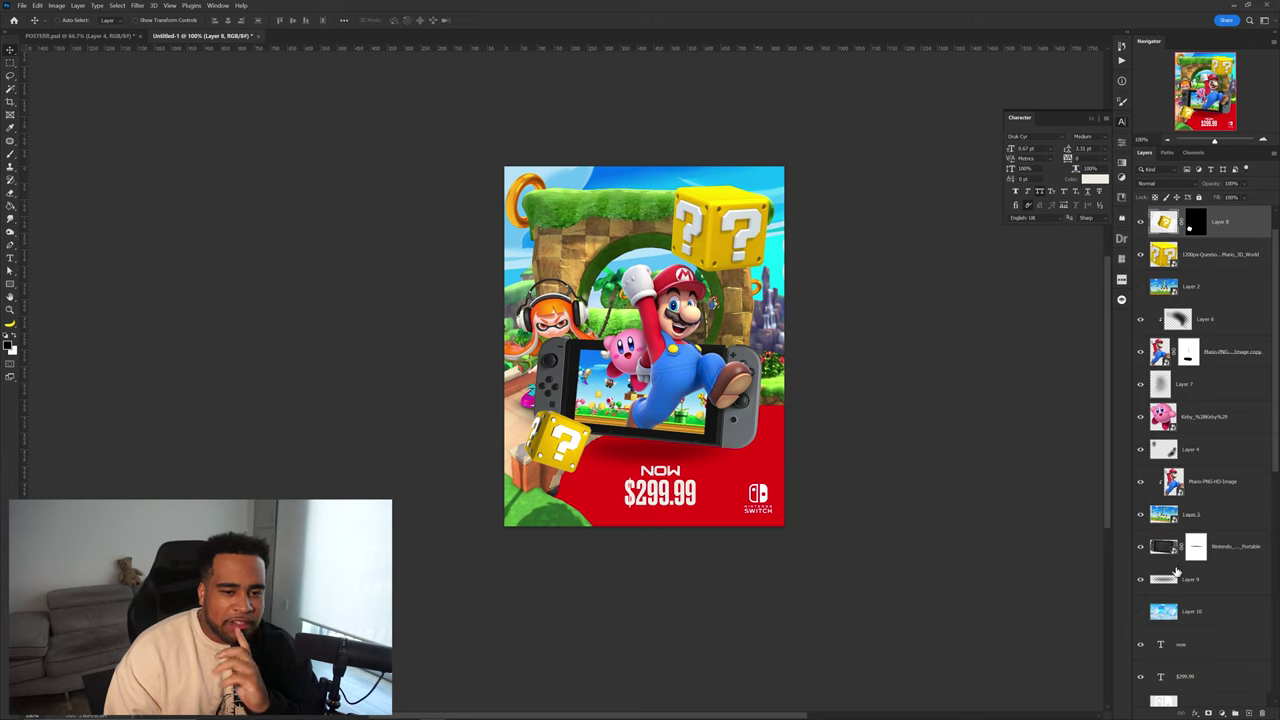
left_click(1222, 713)
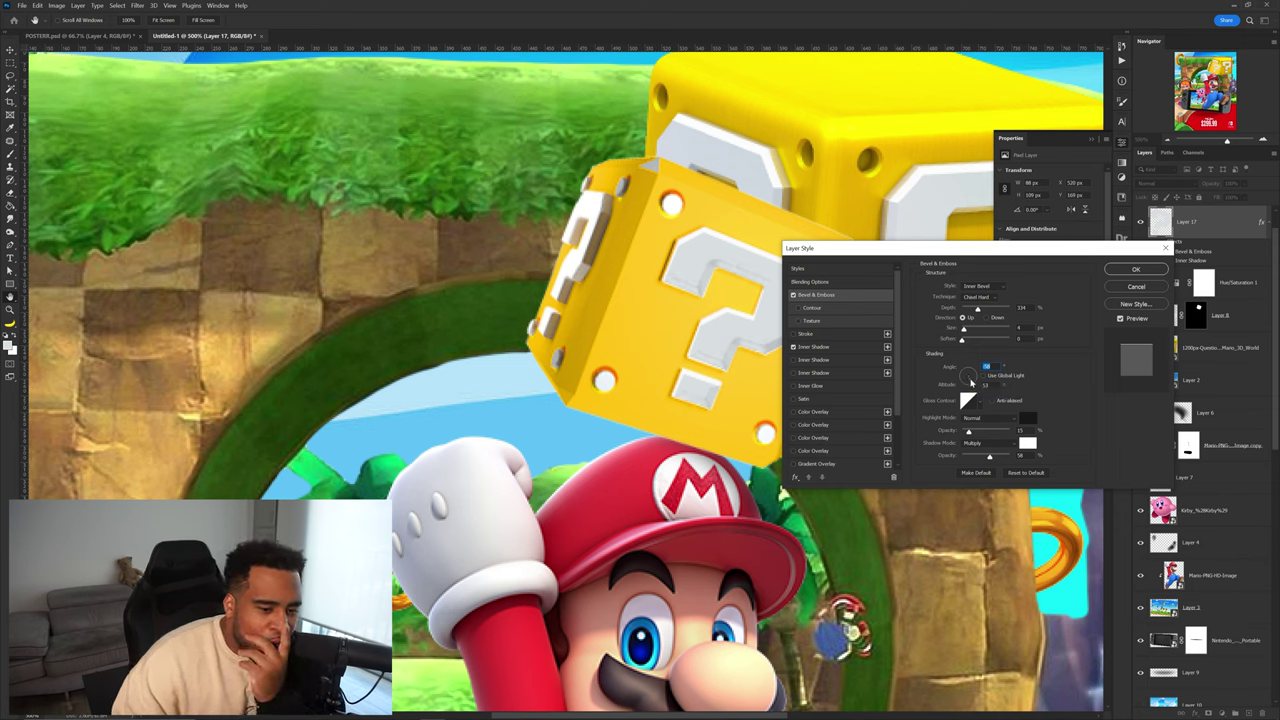
left_click_drag(965, 377, 968, 376)
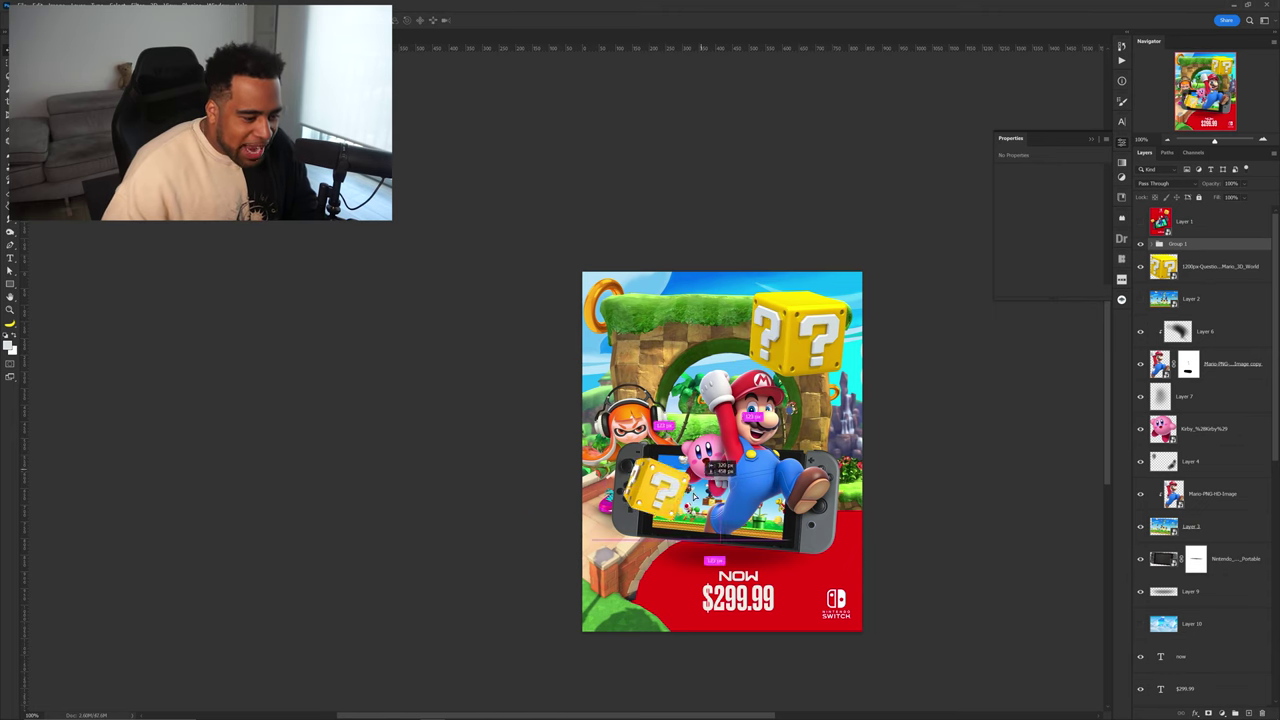
- Move the grouped smaller question block down to the console's lower-left corner, above the bridge
left_click_drag(692, 496, 675, 530)
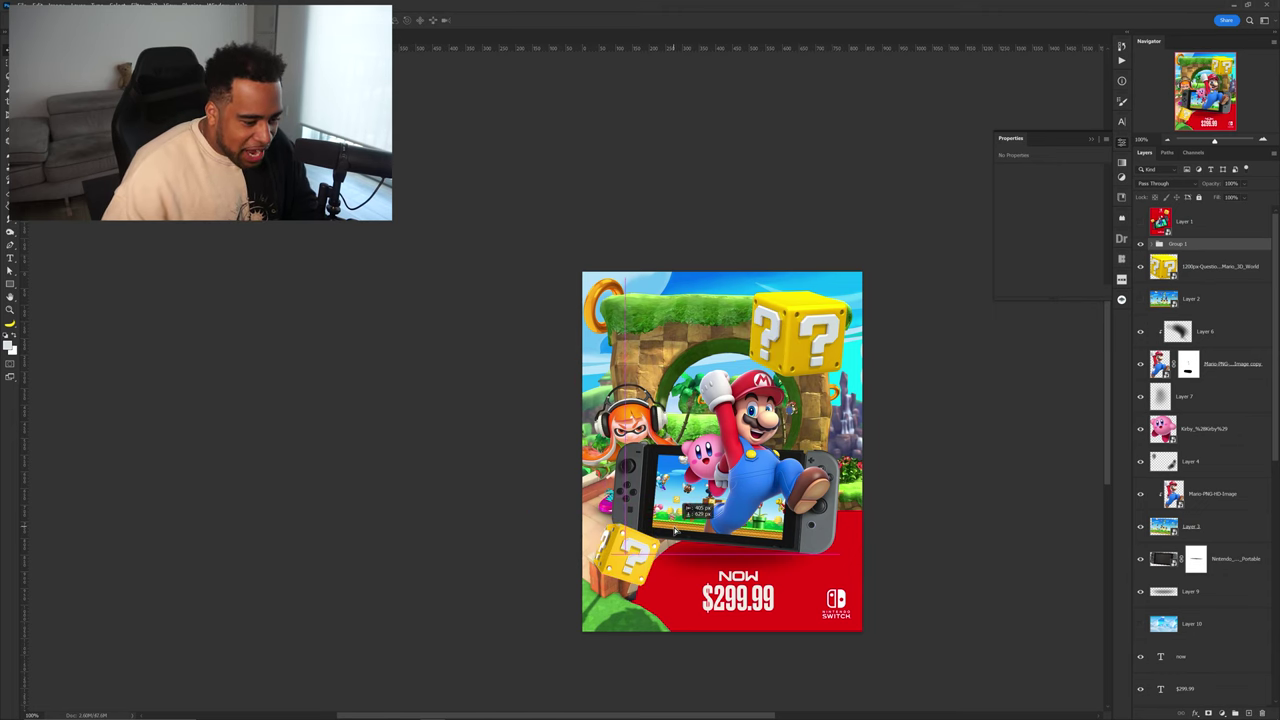
left_click_drag(722, 481, 640, 353)
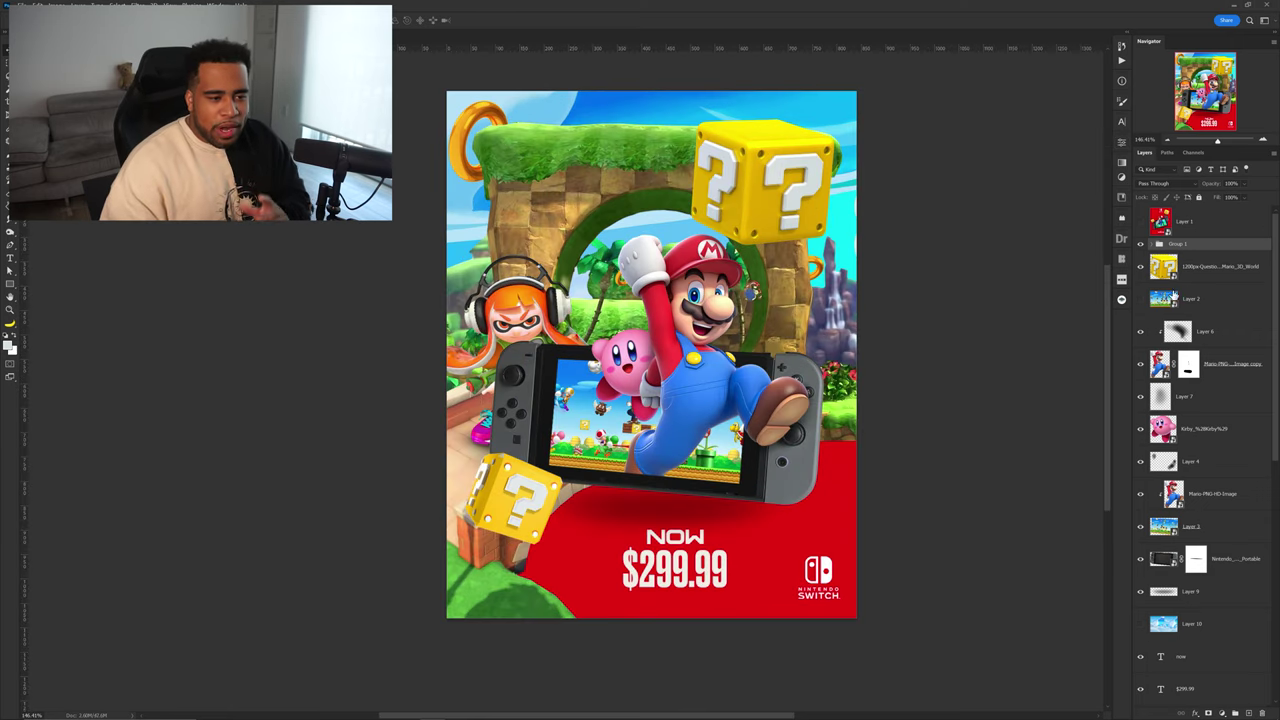
- Add an unclipped Hue/Saturation adjustment layer above Group 1 and raise its saturation slightly
left_click(1165, 364)
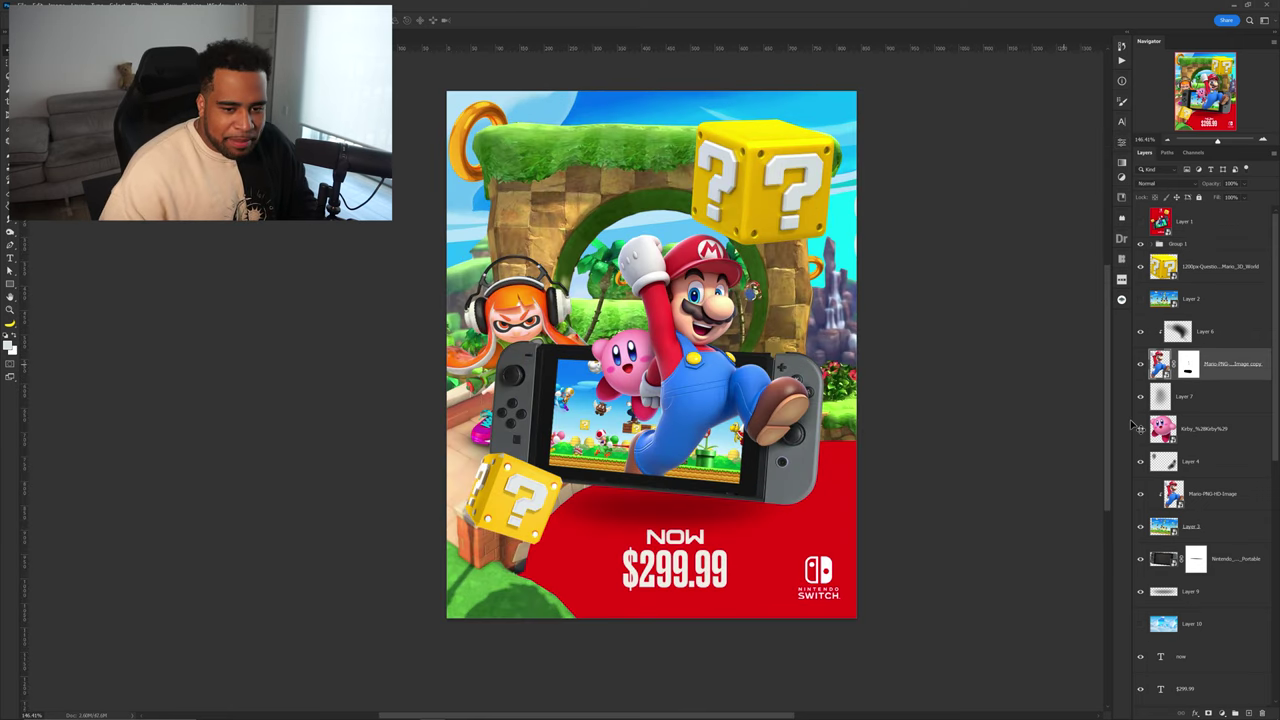
left_click(1222, 712)
left_click(1215, 607)
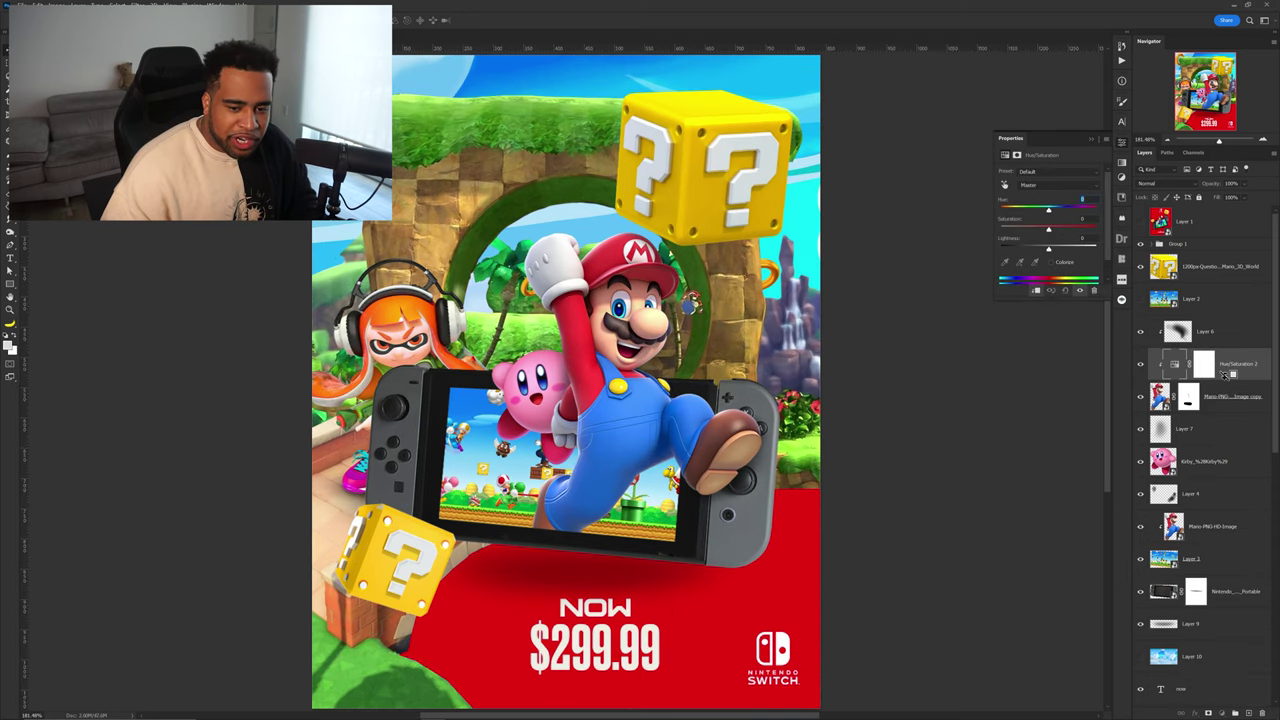
left_click(1230, 380, "alt")
left_click_drag(1049, 230, 1061, 231)
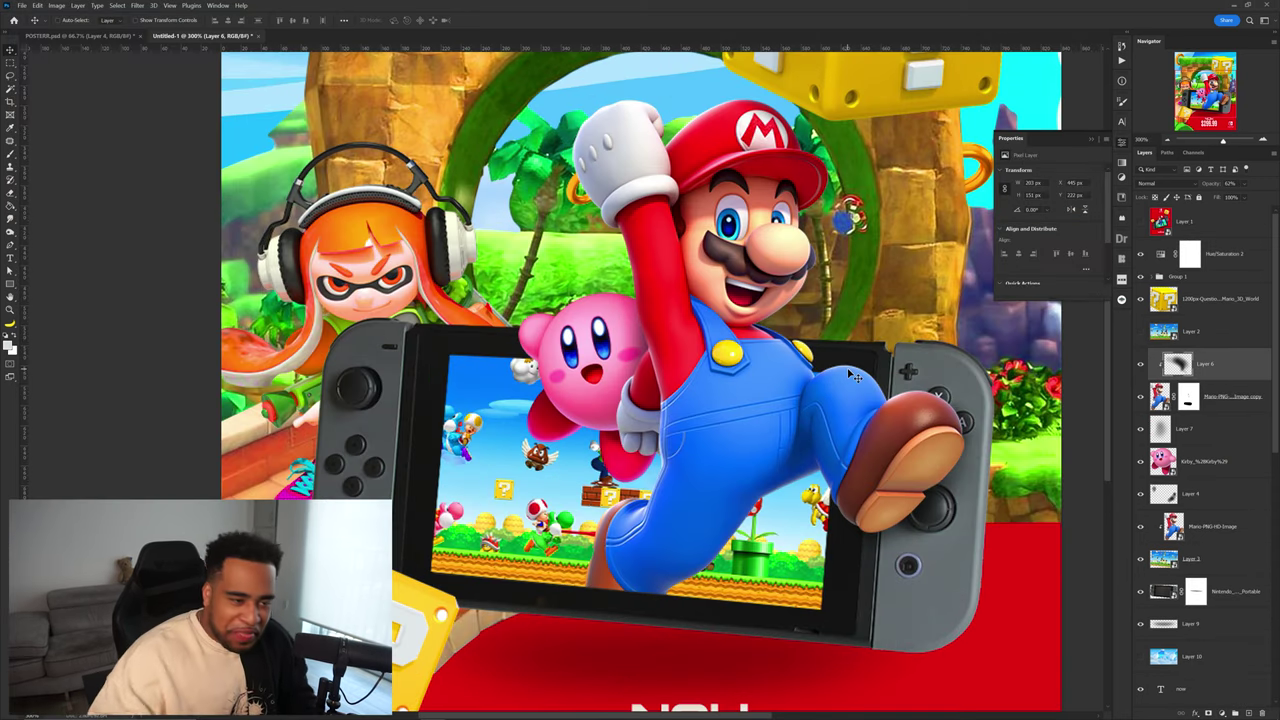
- Duplicate Layer 12, convert the copy with its mask and filters to a smart object, and rasterize it
scroll(812, 260, "down", 5)
scroll(812, 260, "up", 7)
scroll(803, 278, "up", 3)
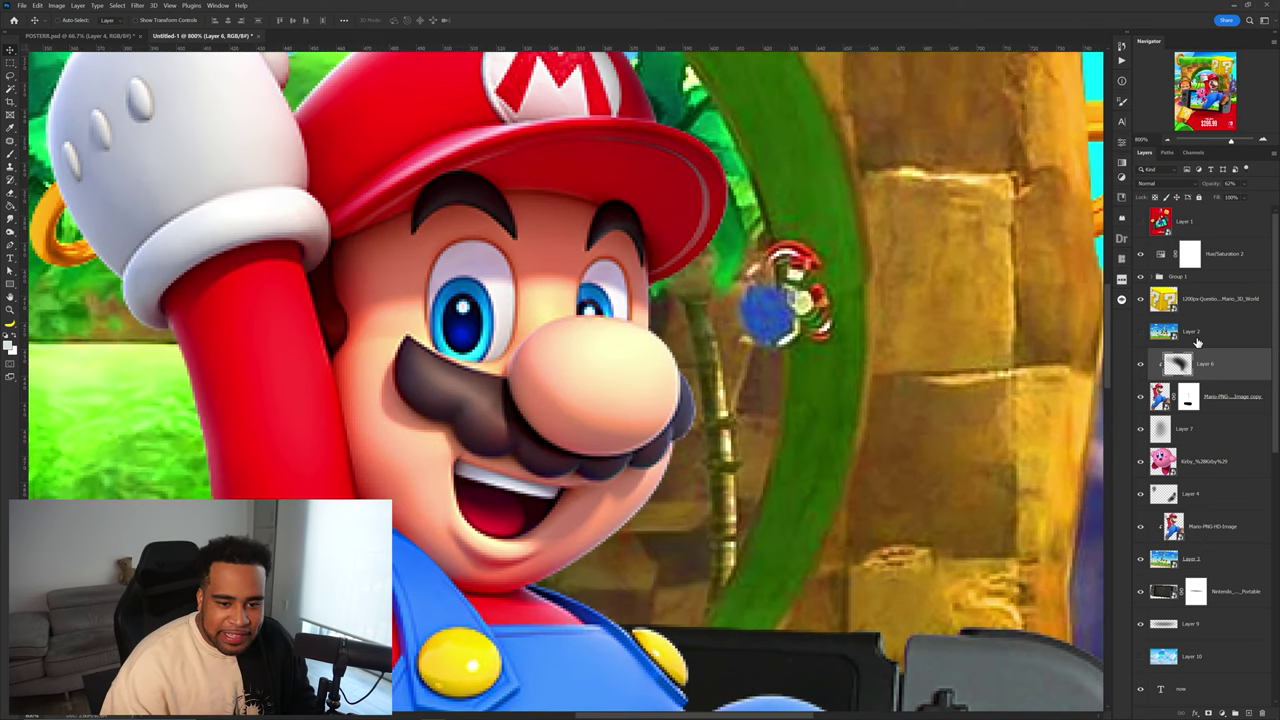
scroll(1200, 400, "down", 5)
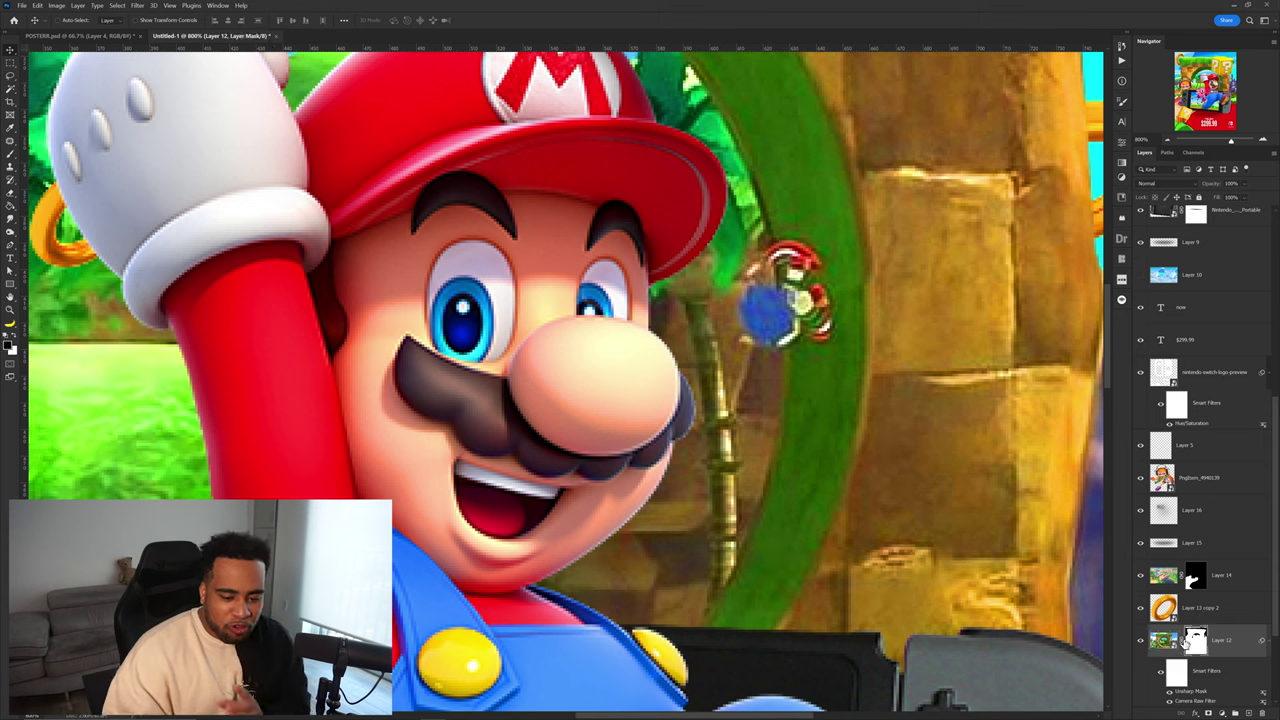
scroll(1170, 645, "down", 2)
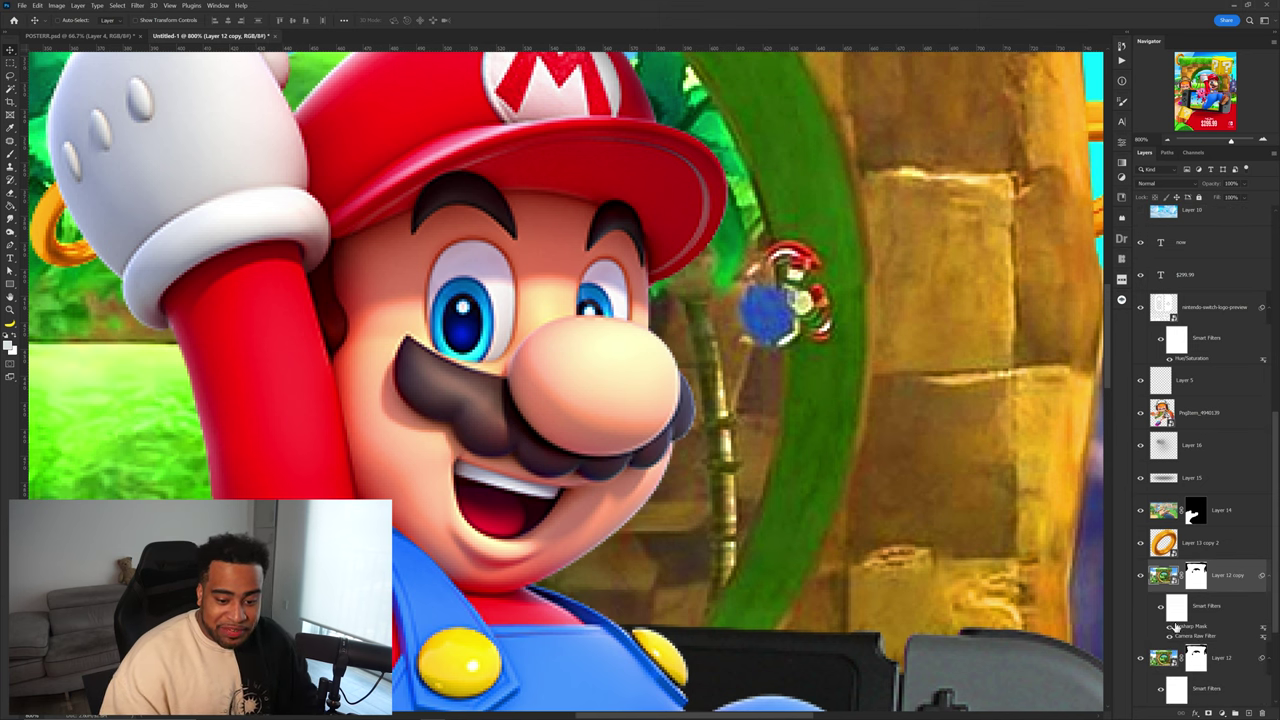
right_click(1228, 580)
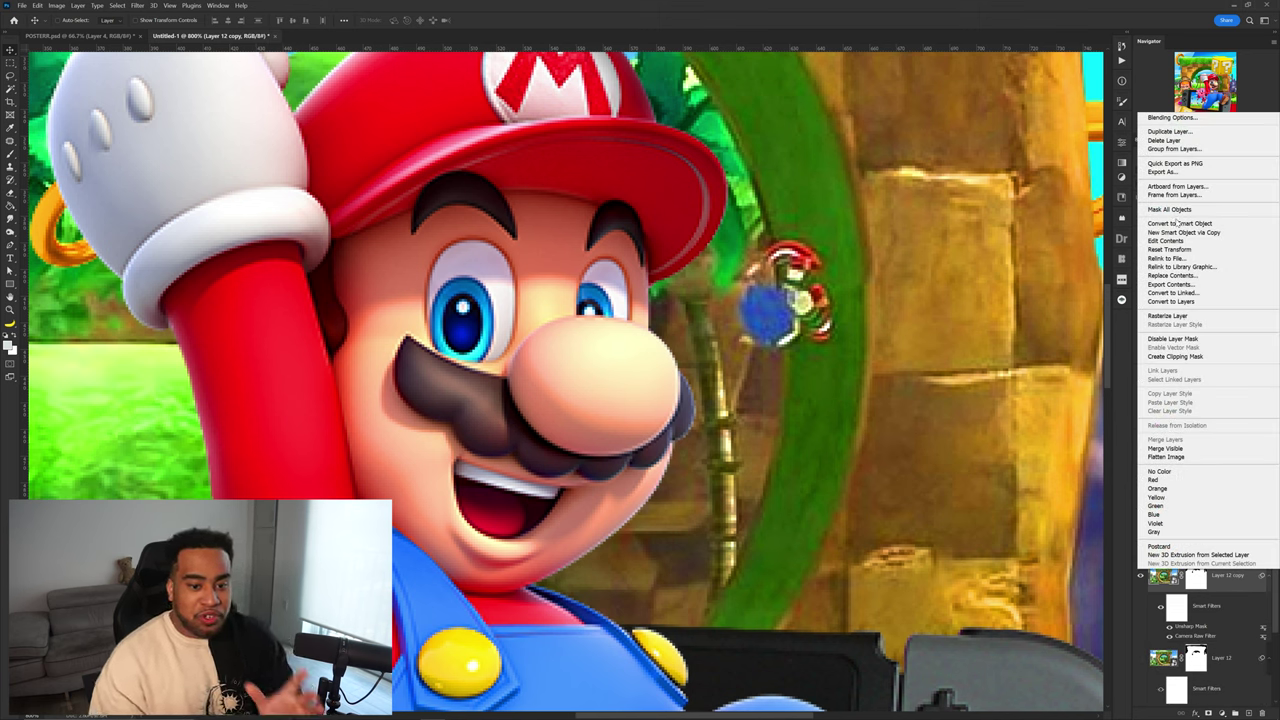
left_click(1176, 223)
right_click(1216, 582)
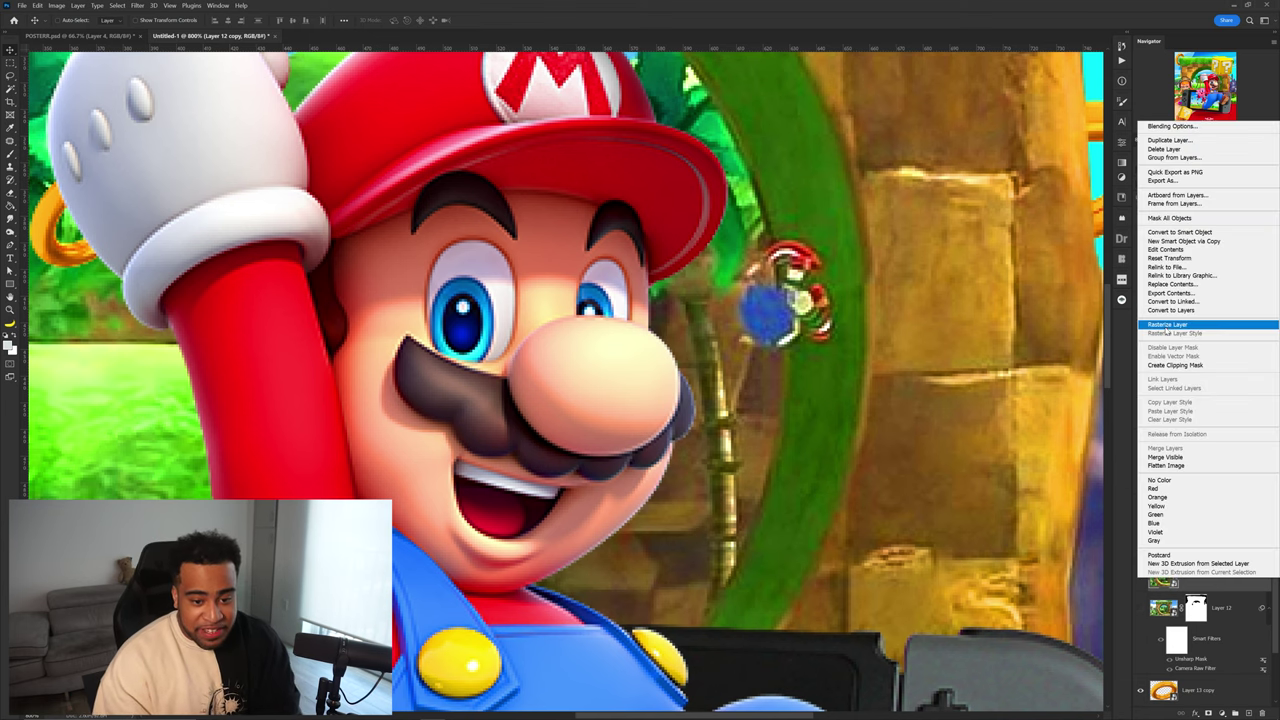
left_click(1176, 326)
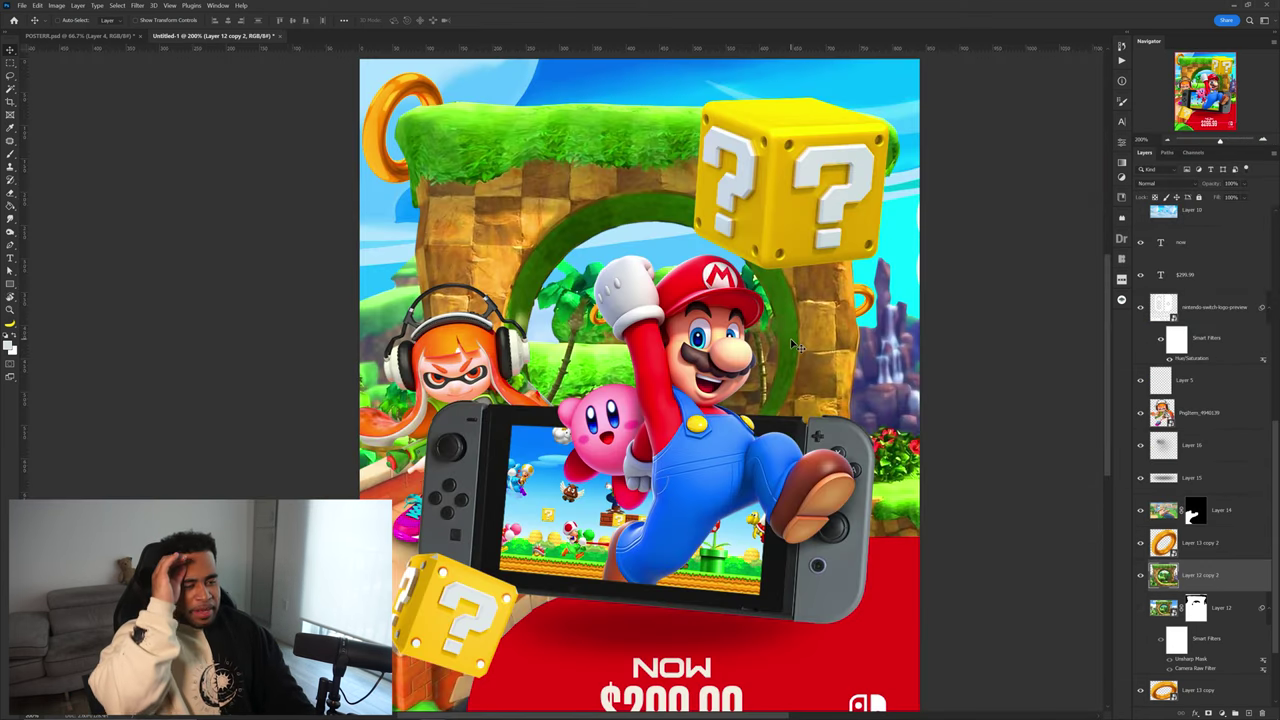
- Duplicate the orange-haired character's layer and place the copy above the console and Mario-PNG-HD-Image layers, below Layer 4
scroll(791, 344, "up", 5)
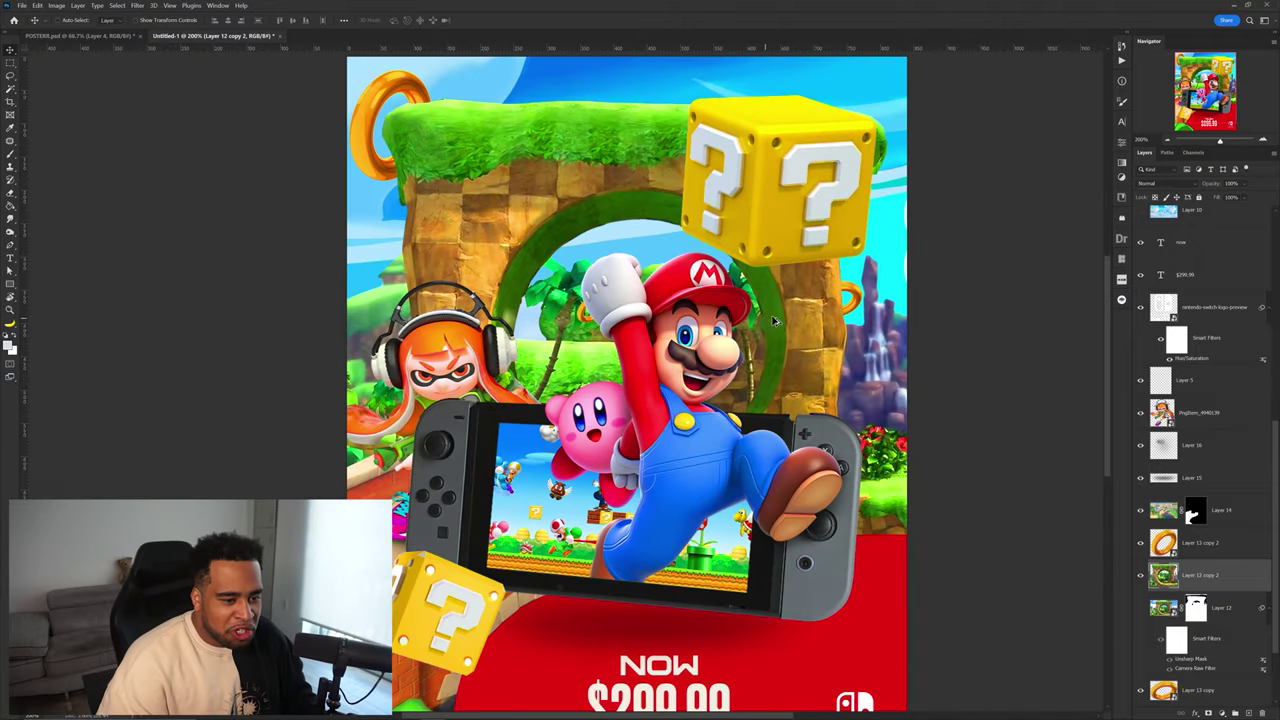
scroll(735, 309, "down", 1)
scroll(785, 308, "up", 1)
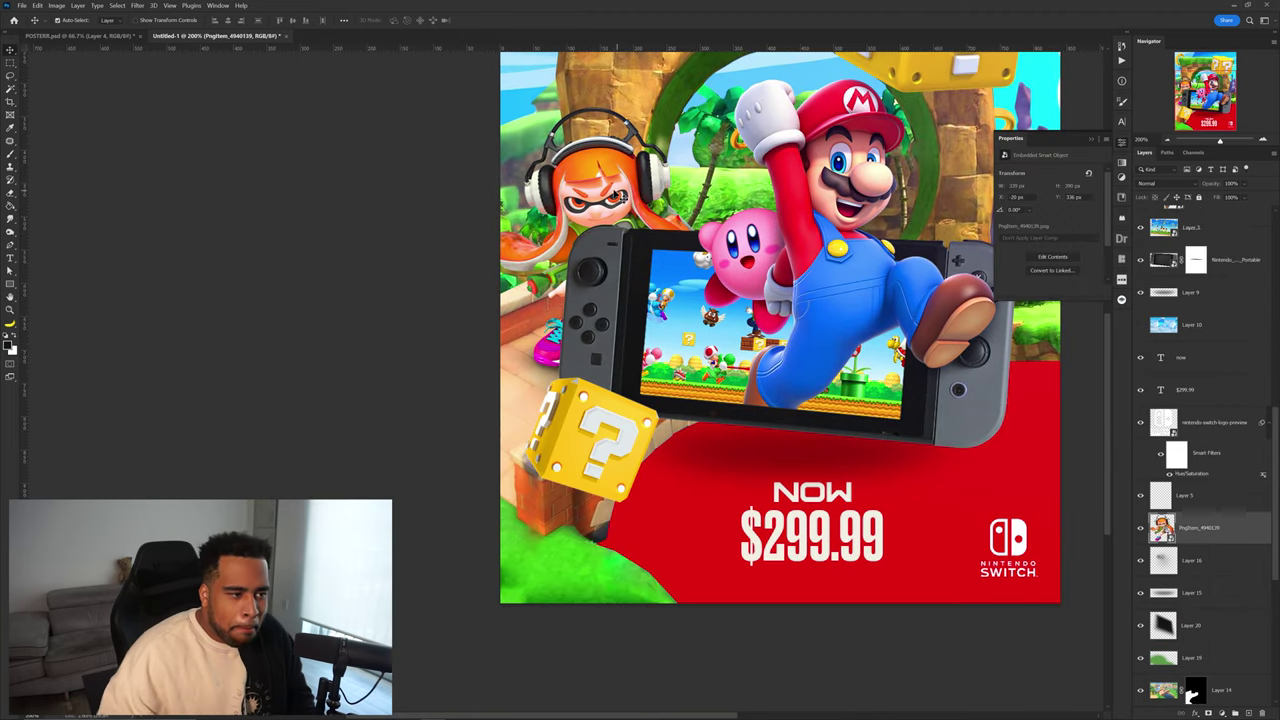
left_click_drag(1215, 543, 1216, 246)
scroll(641, 206, "up", 1)
scroll(645, 226, "up", 1)
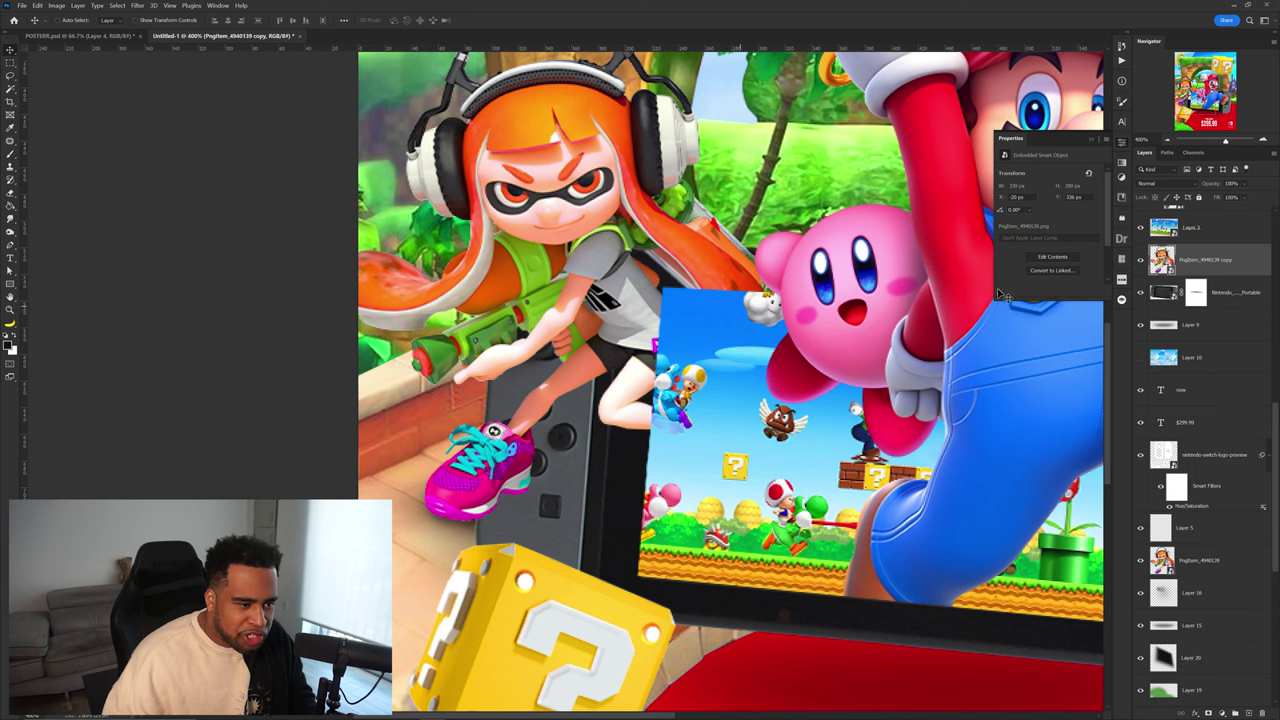
scroll(1216, 273, "up", 1)
left_click_drag(1215, 351, 1193, 275)
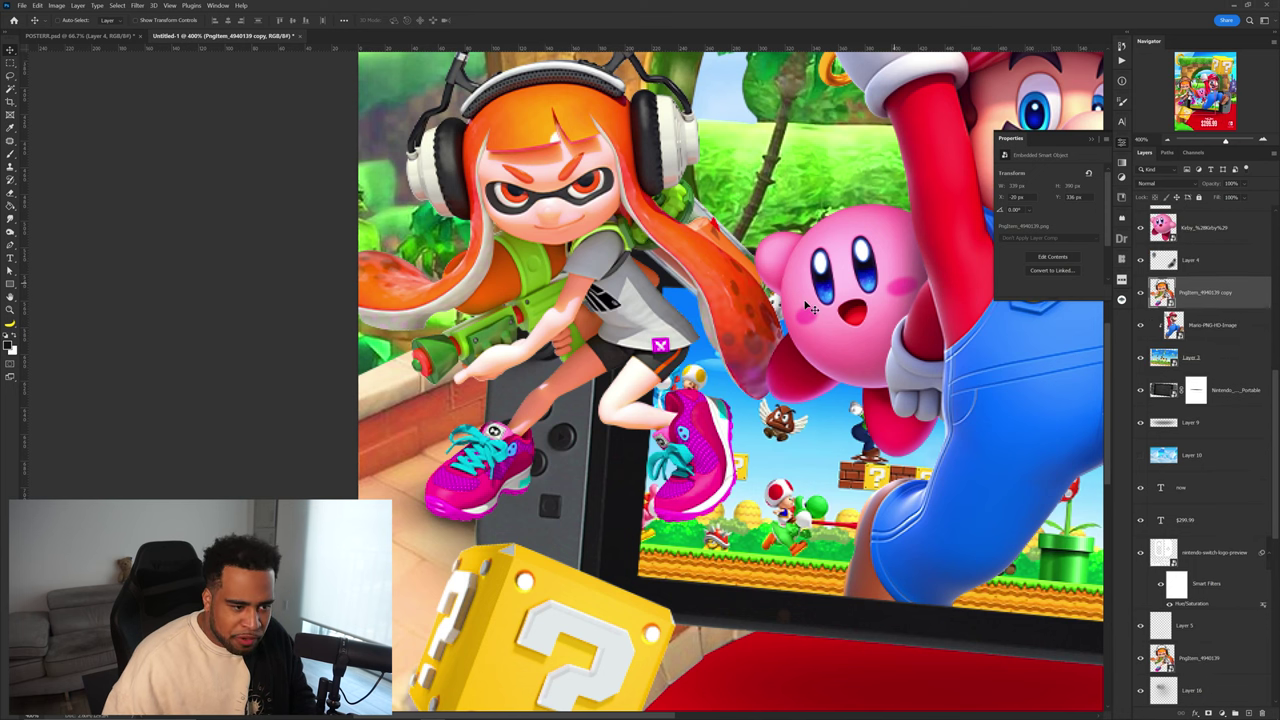
- Add an inverted layer mask to the orange-haired character's copy and paint in only the hair strand overlapping the console screen
left_click(1208, 713)
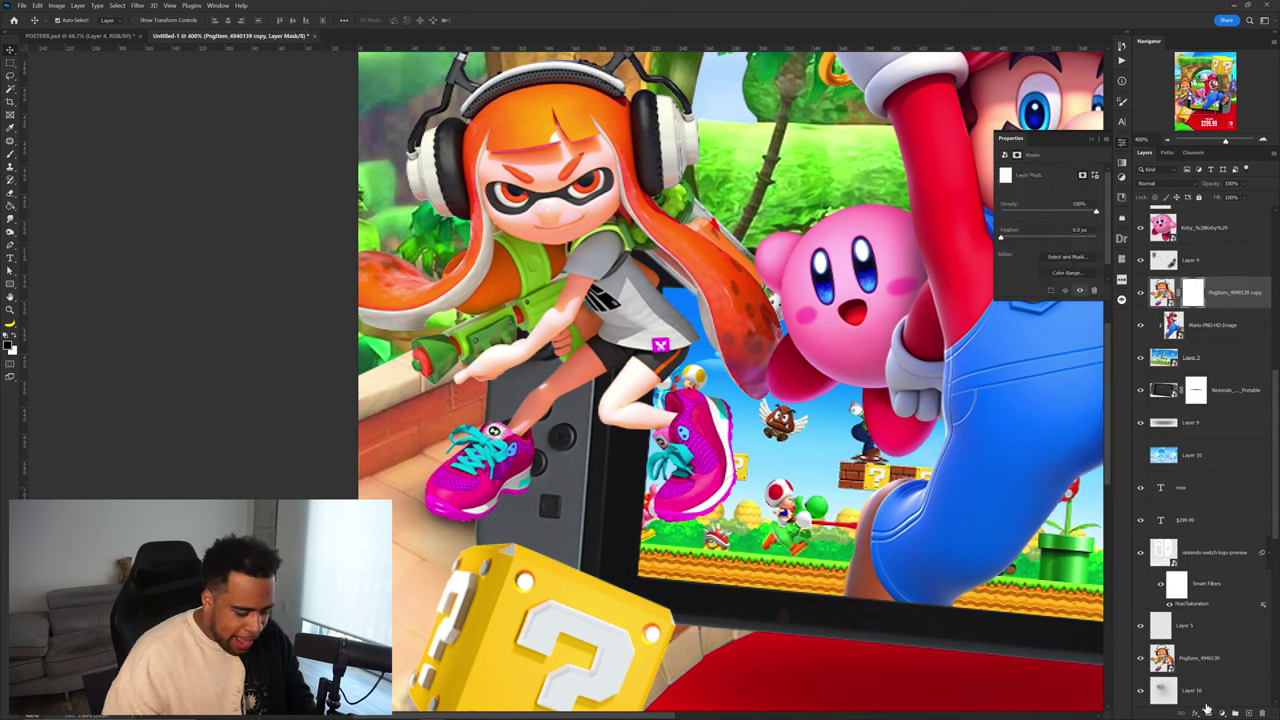
key("ctrl+i")
scroll(758, 318, "up", 1)
key("b")
right_click(758, 318, "alt")
key("x")
mouse_move(664, 252)
left_mouse_down()
mouse_move(678, 248)
mouse_move(775, 395)
mouse_move(700, 190)
left_mouse_up()
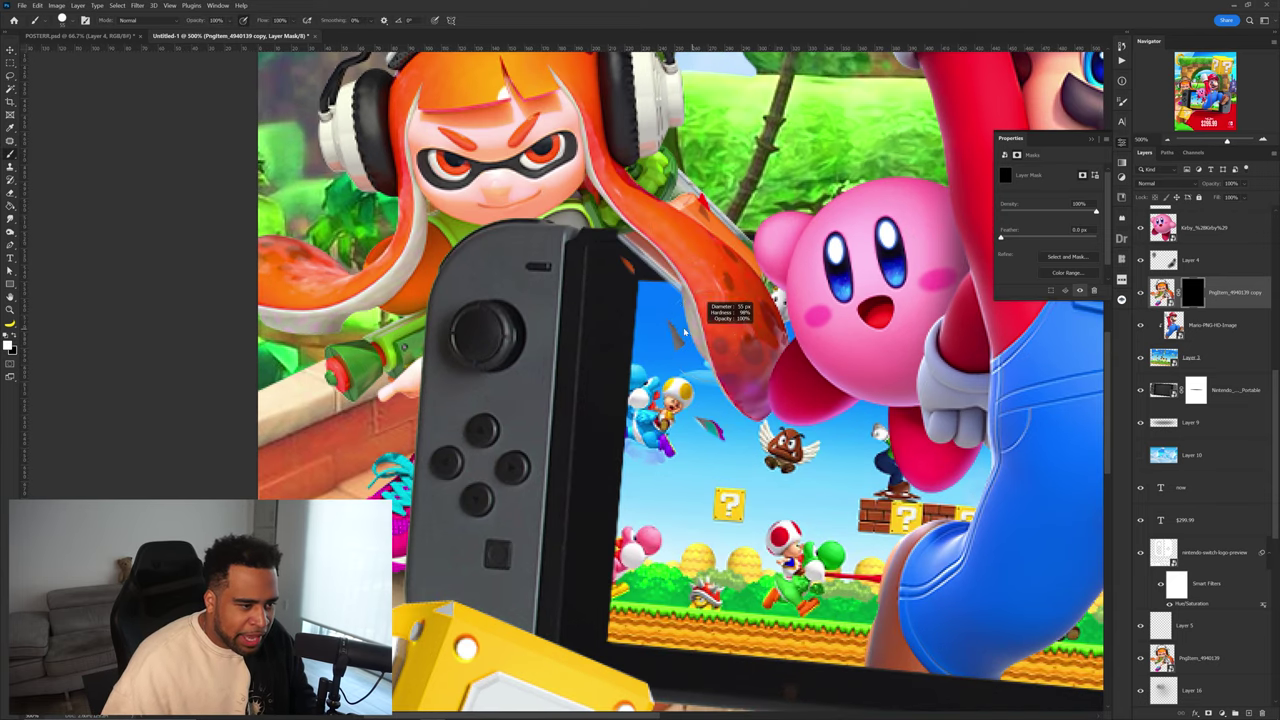
key("x")
left_click_drag(612, 250, 617, 260)
key("v")
scroll(733, 302, "down", 4)
scroll(735, 300, "up", 1)
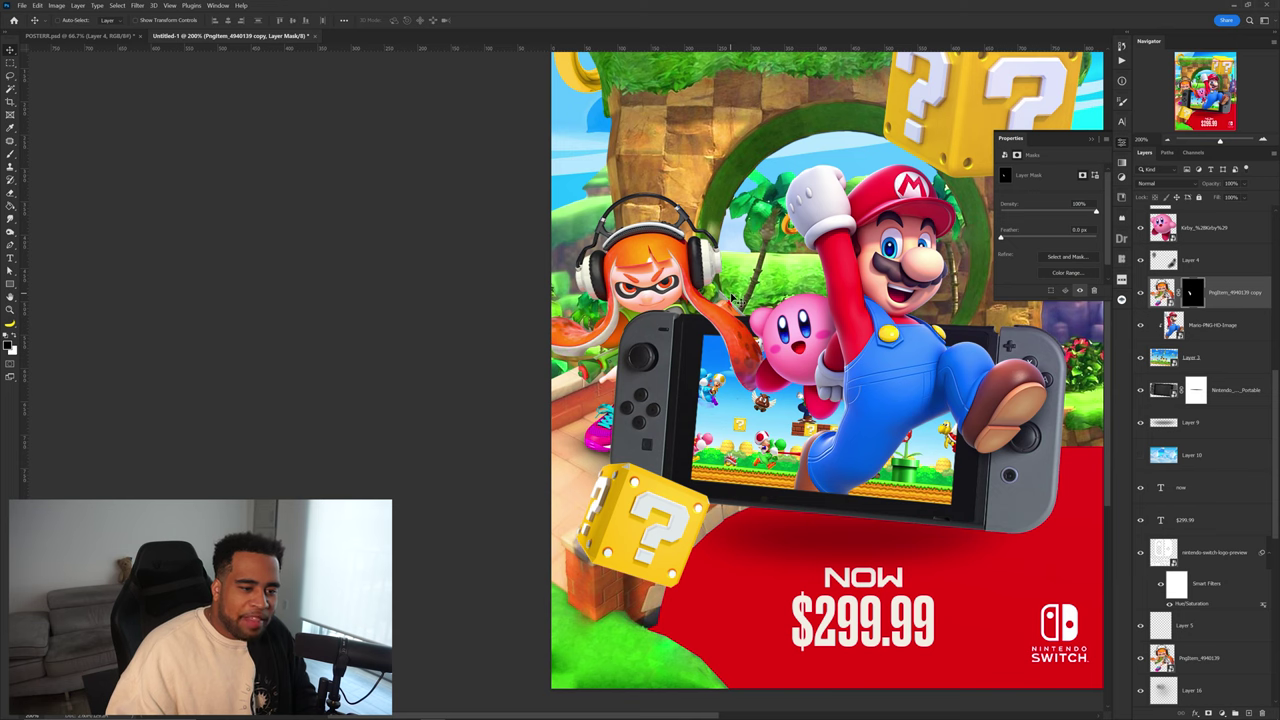
- Move Kirby lower, fully inside the console screen beside Mario's lowered hand
left_click_drag(764, 316, 764, 388)
key("ctrl+minus")
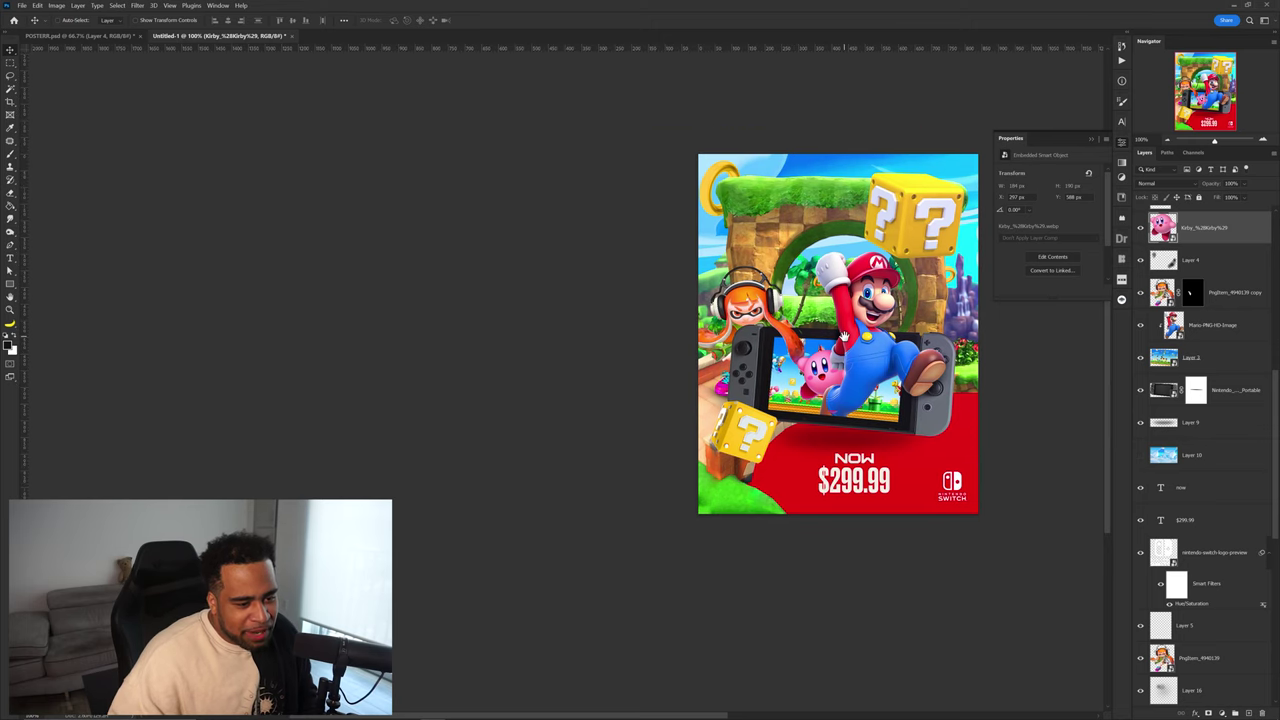
left_click_drag(843, 337, 825, 374)
scroll(735, 357, "up", 1)
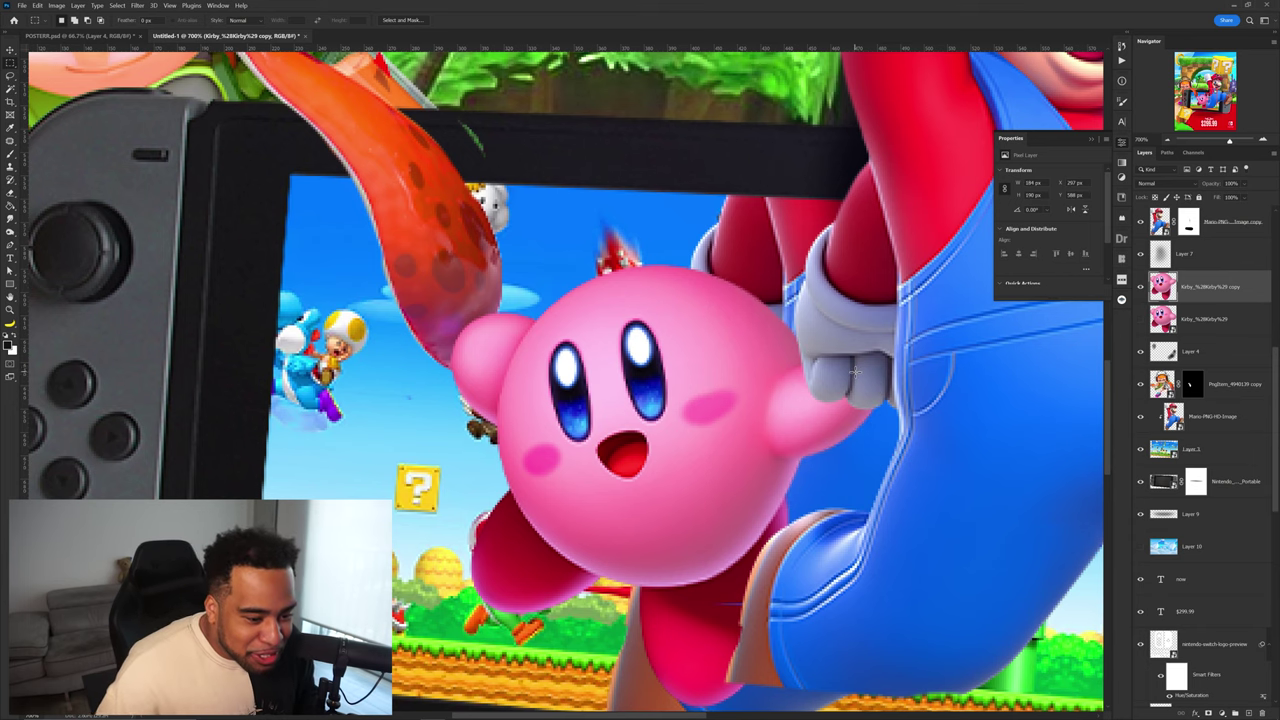
- Create a new layer above Layer 7 and paint a soft black shadow at 25% opacity around Mario's hand on Kirby's arm
scroll(848, 375, "down", 1)
scroll(866, 373, "up", 3)
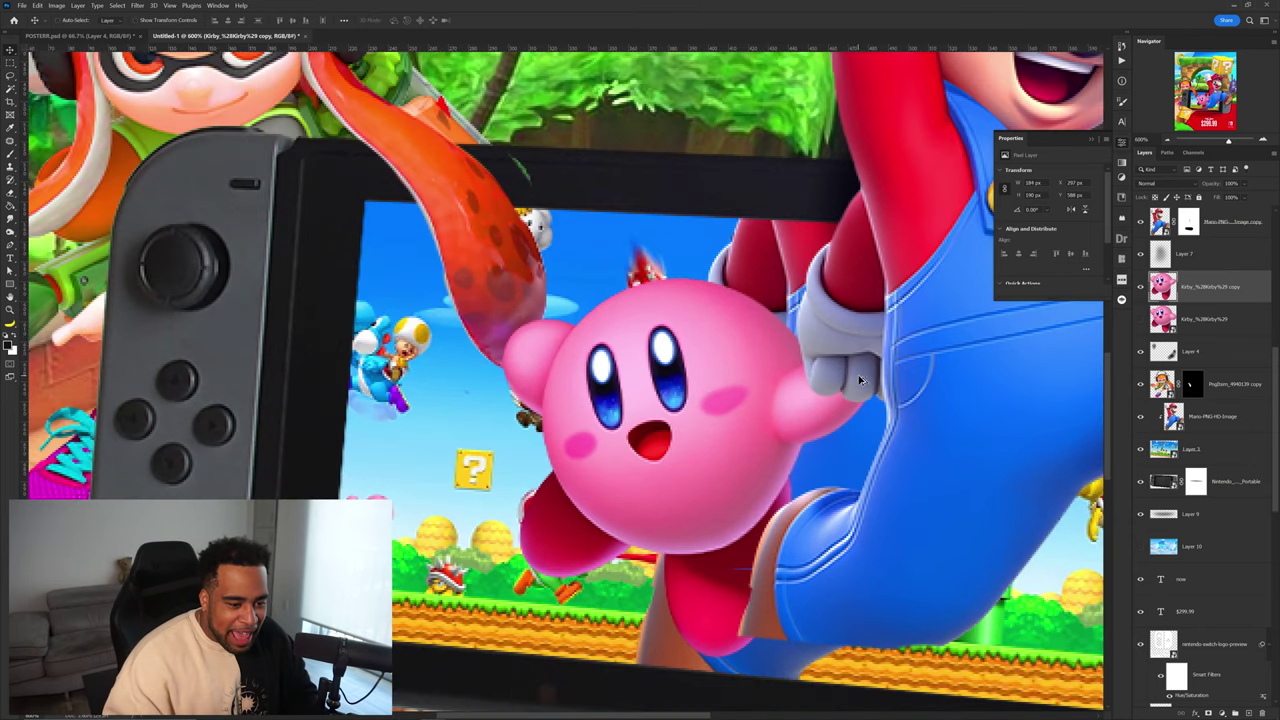
left_click_drag(832, 382, 872, 372)
left_click(1194, 255)
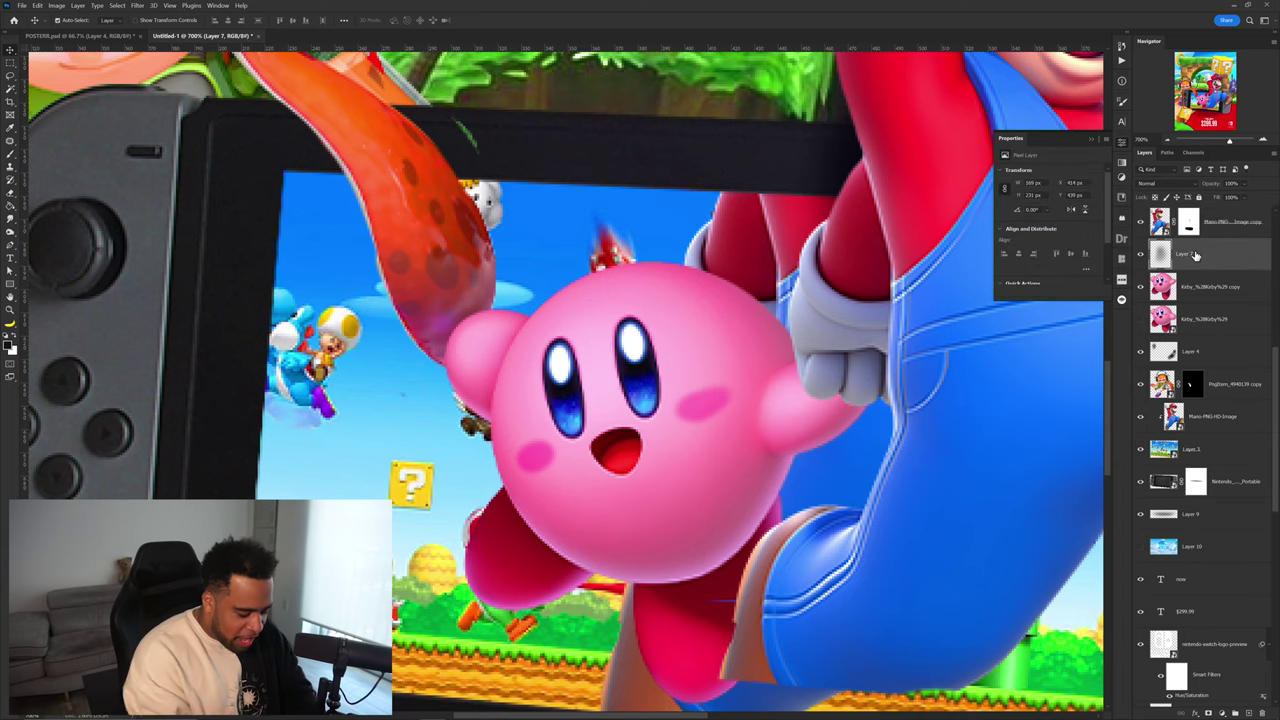
key("ctrl+shift+alt+n")
key("b")
scroll(850, 385, "up", 2)
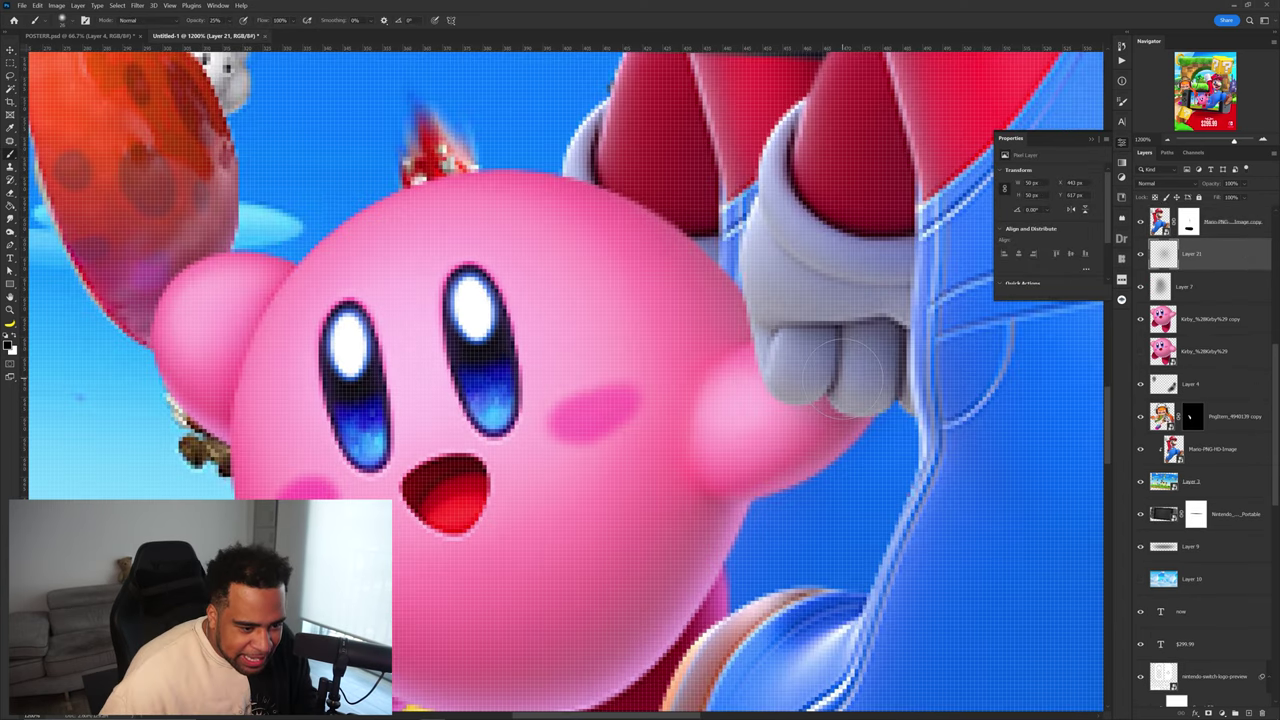
scroll(866, 368, "down", 2)
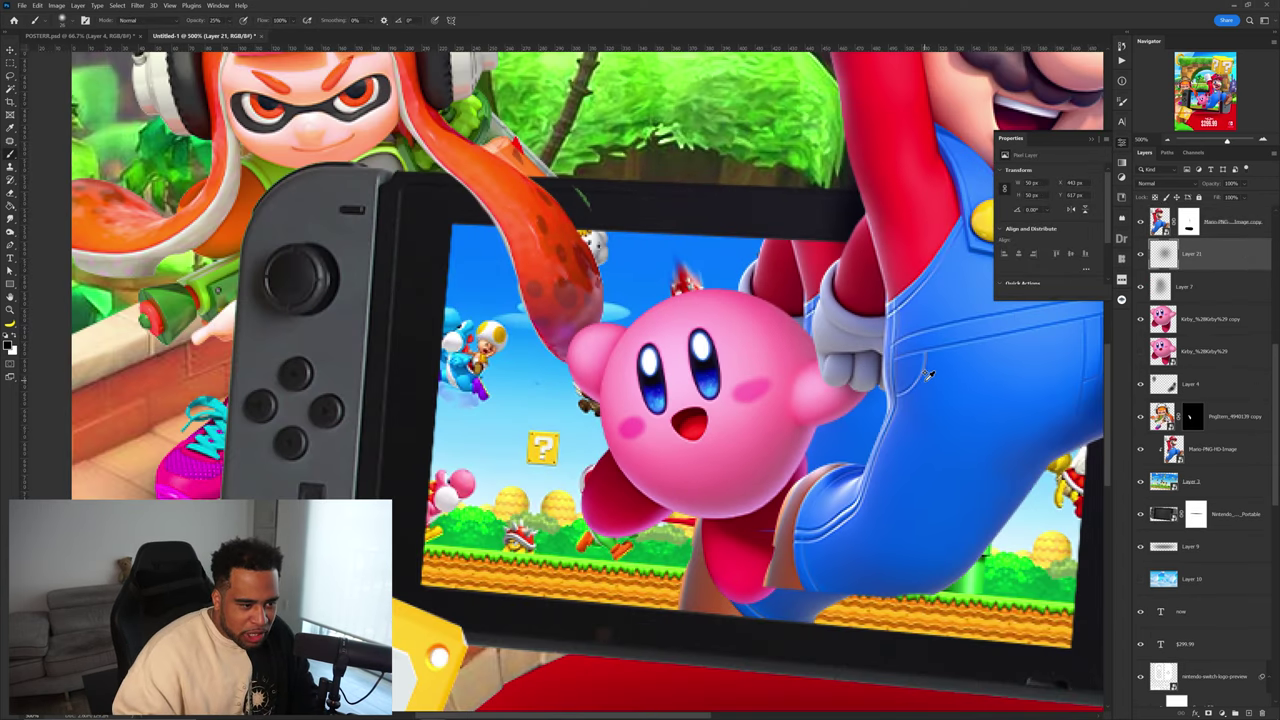
- Create a layer beneath the Kirby copy and paint a soft shadow where Kirby meets the orange hair strand
scroll(584, 333, "up", 3)
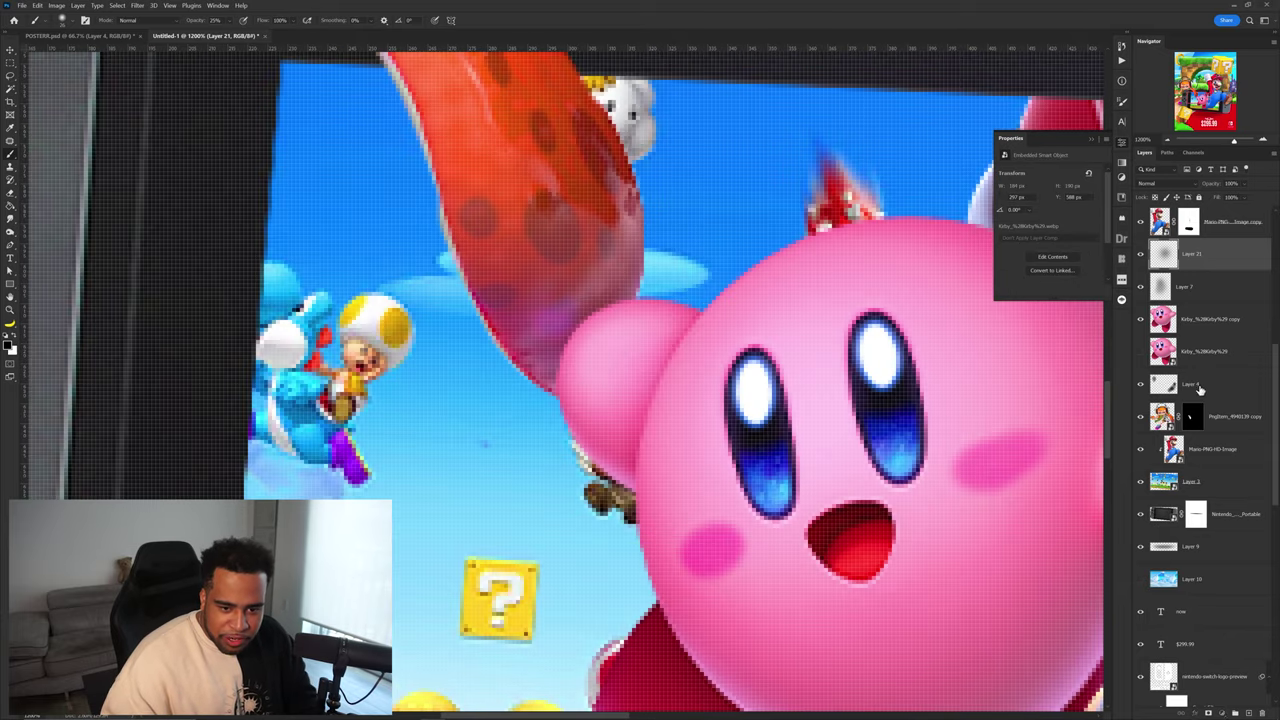
left_click(1192, 350)
key("ctrl+shift+alt+n")
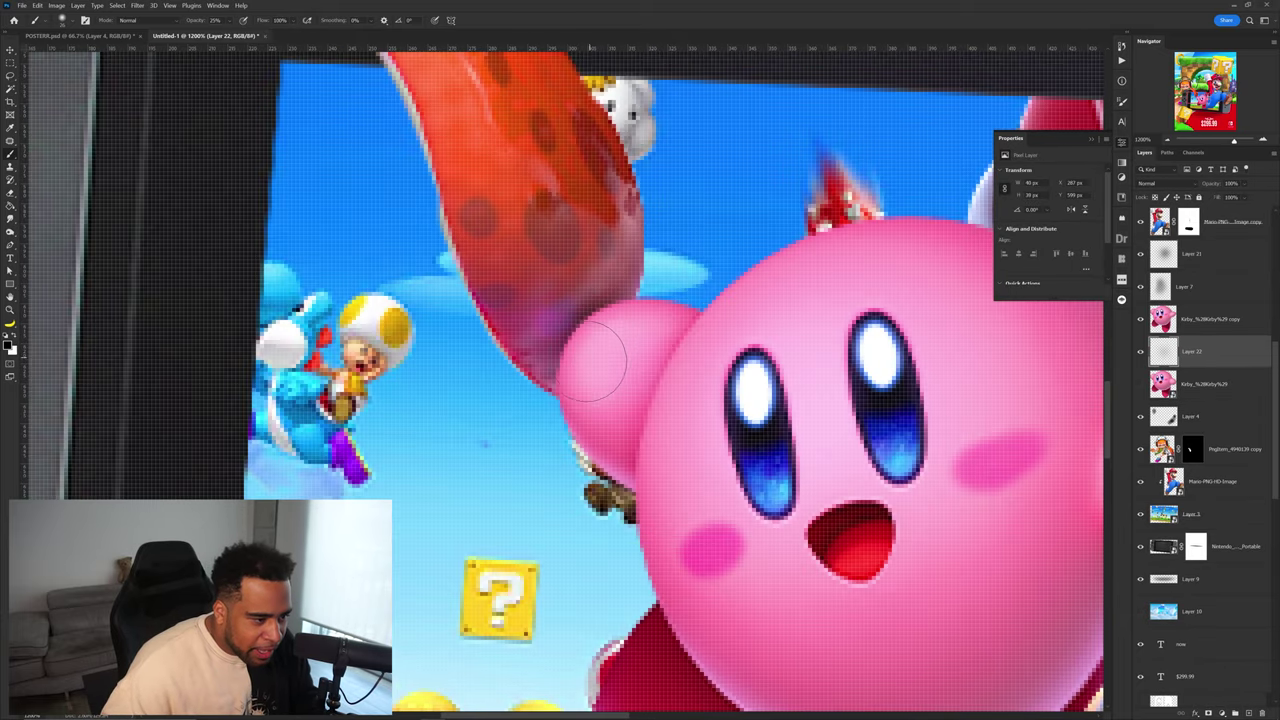
scroll(608, 331, "down", 6)
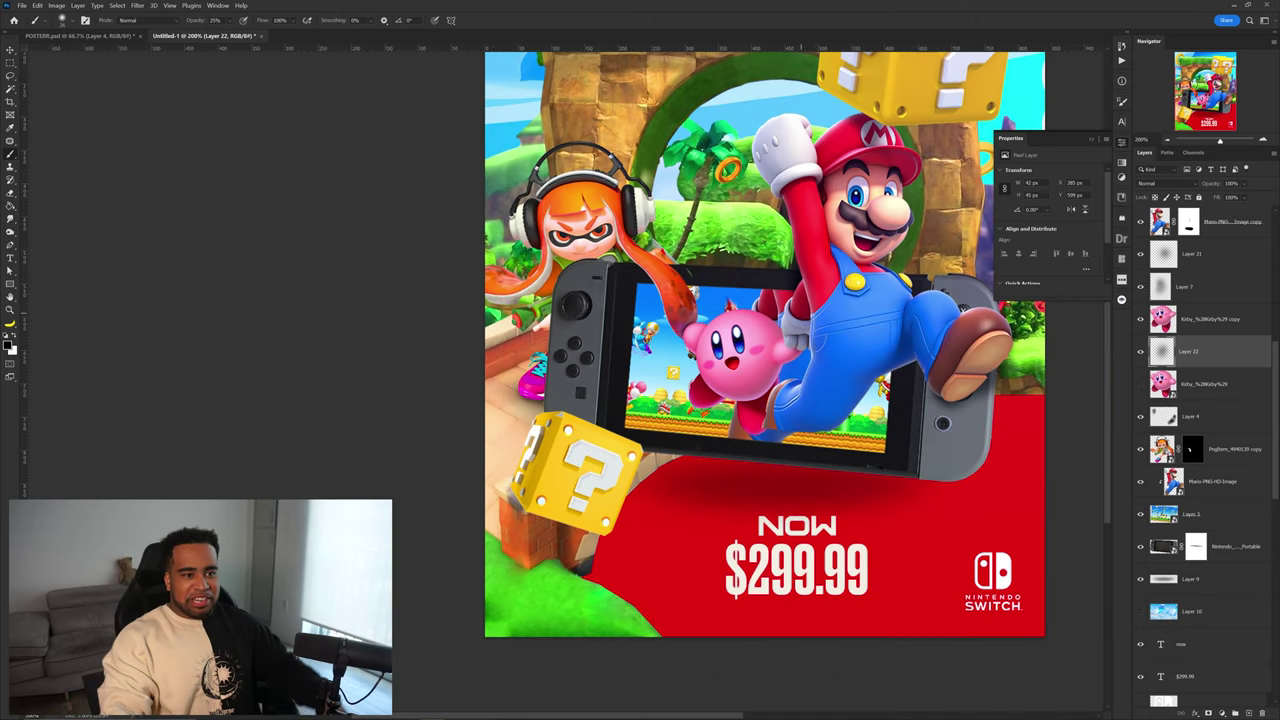
- Combine the large gold ring with its clipped Gradient Map and place it on the grassy arch beside the large question block
left_click(1122, 143)
key("v")
left_click_drag(857, 128, 823, 303)
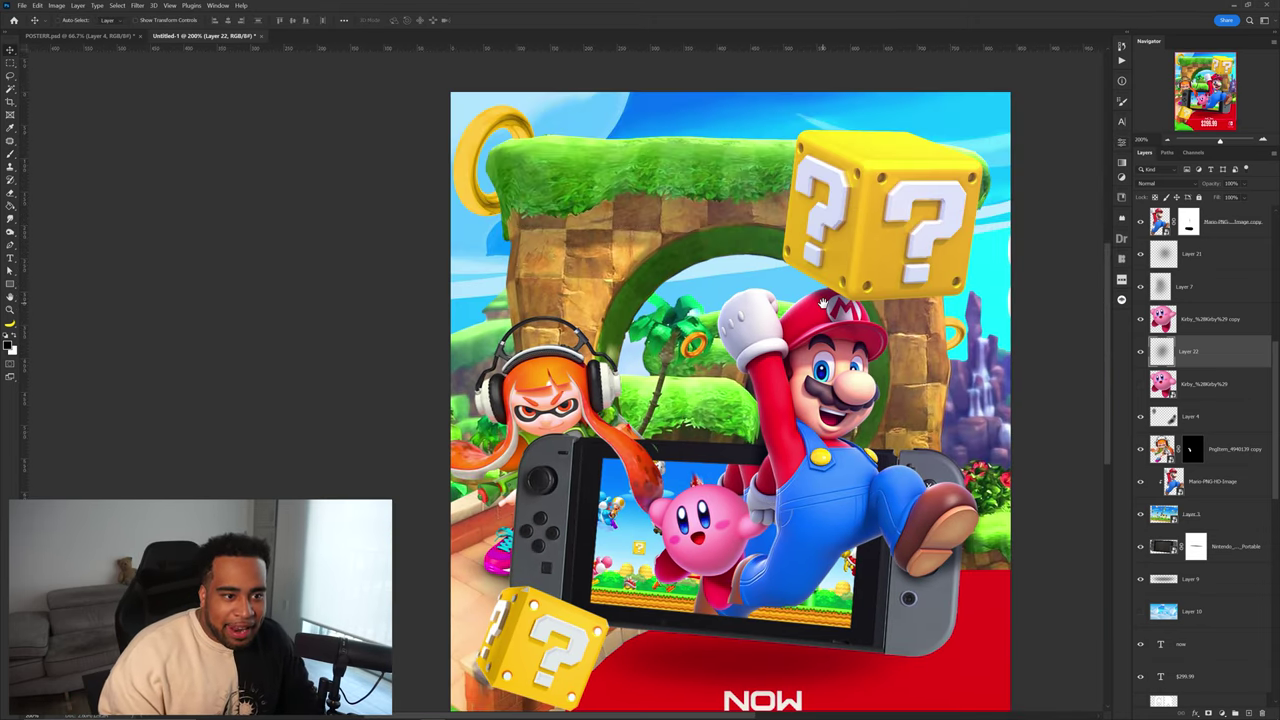
left_click_drag(897, 248, 851, 323)
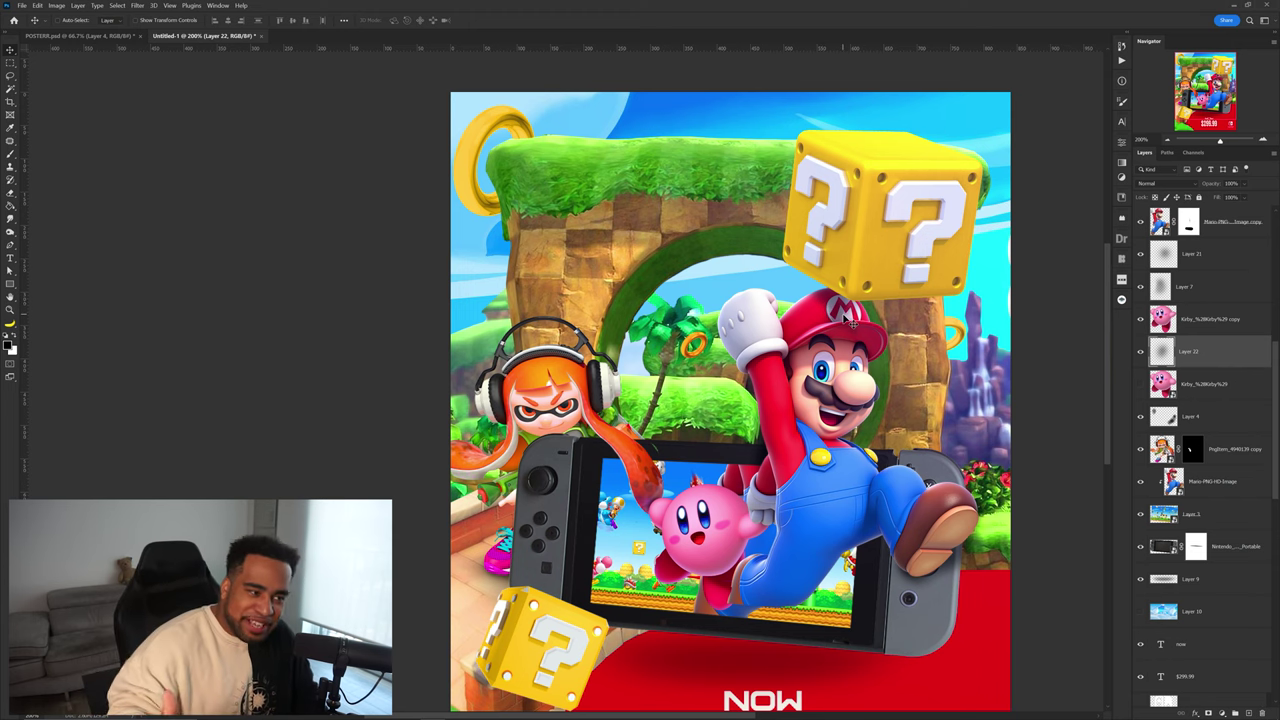
left_click_drag(509, 123, 652, 168)
key("ctrl+z")
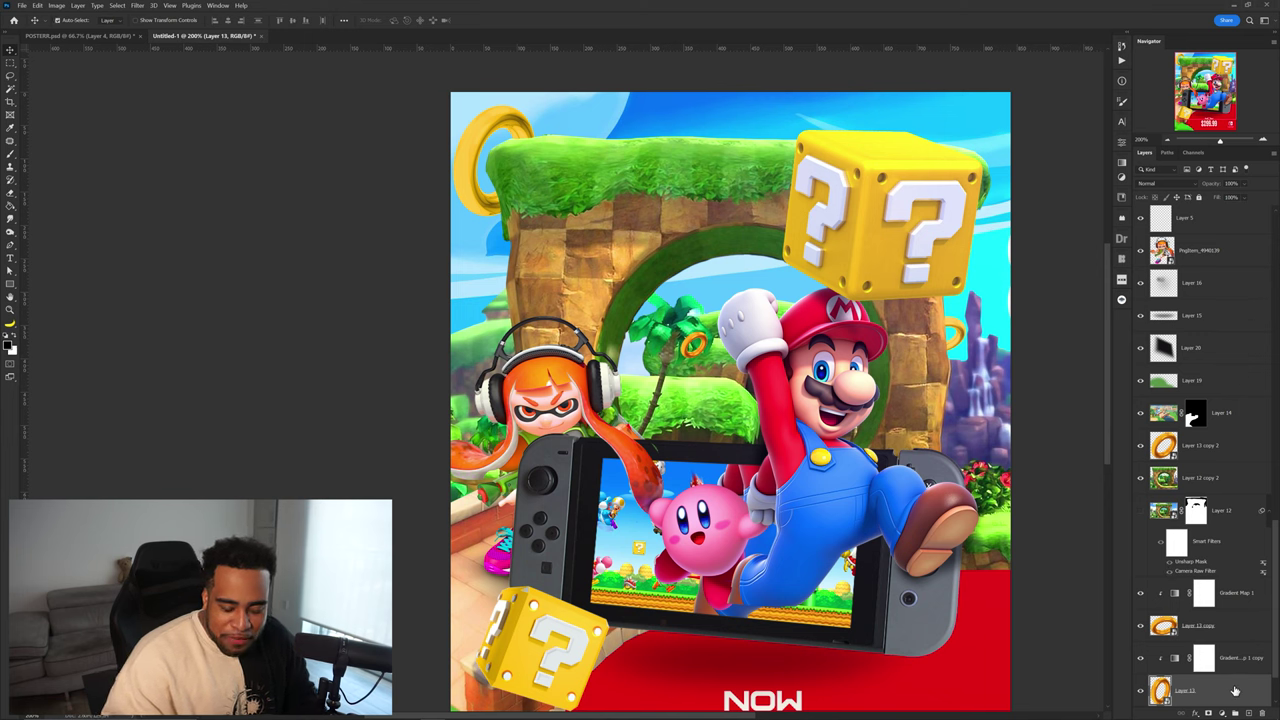
left_click(1244, 665, "shift")
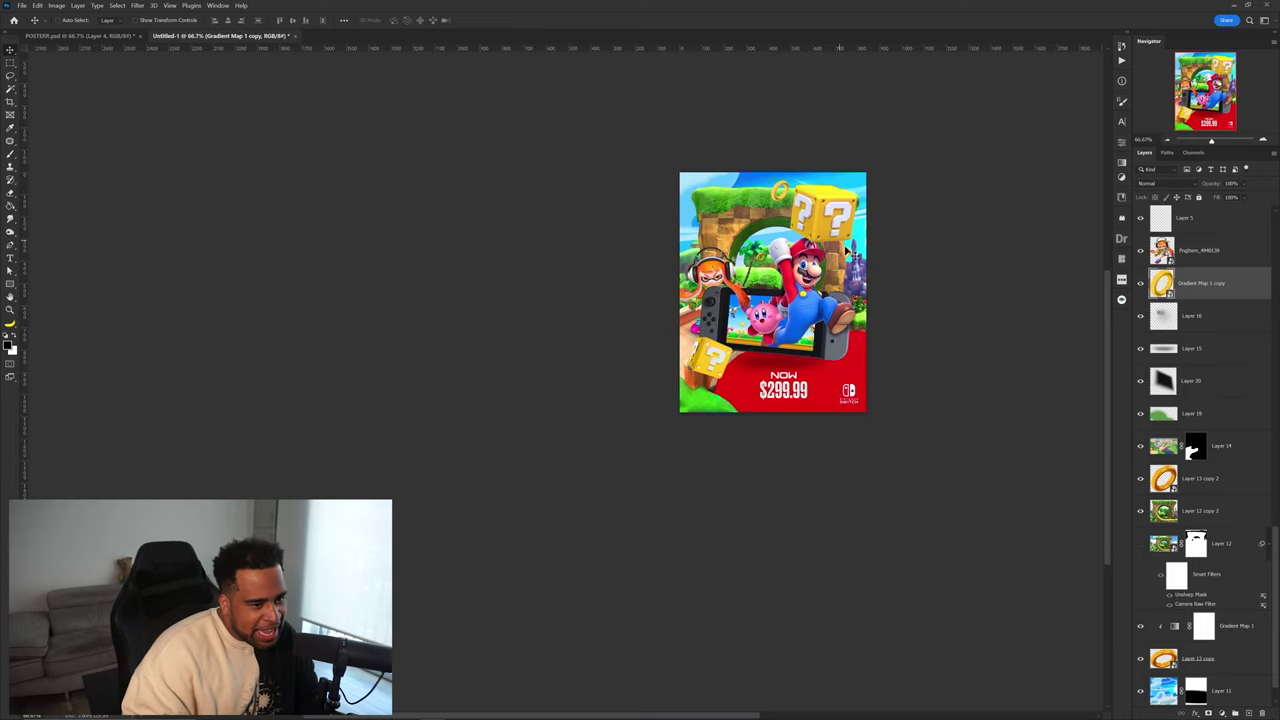
- Move Layer 13 copy 2 and its clipped Gradient Map beneath the large question block's layer
scroll(848, 252, "up", 1)
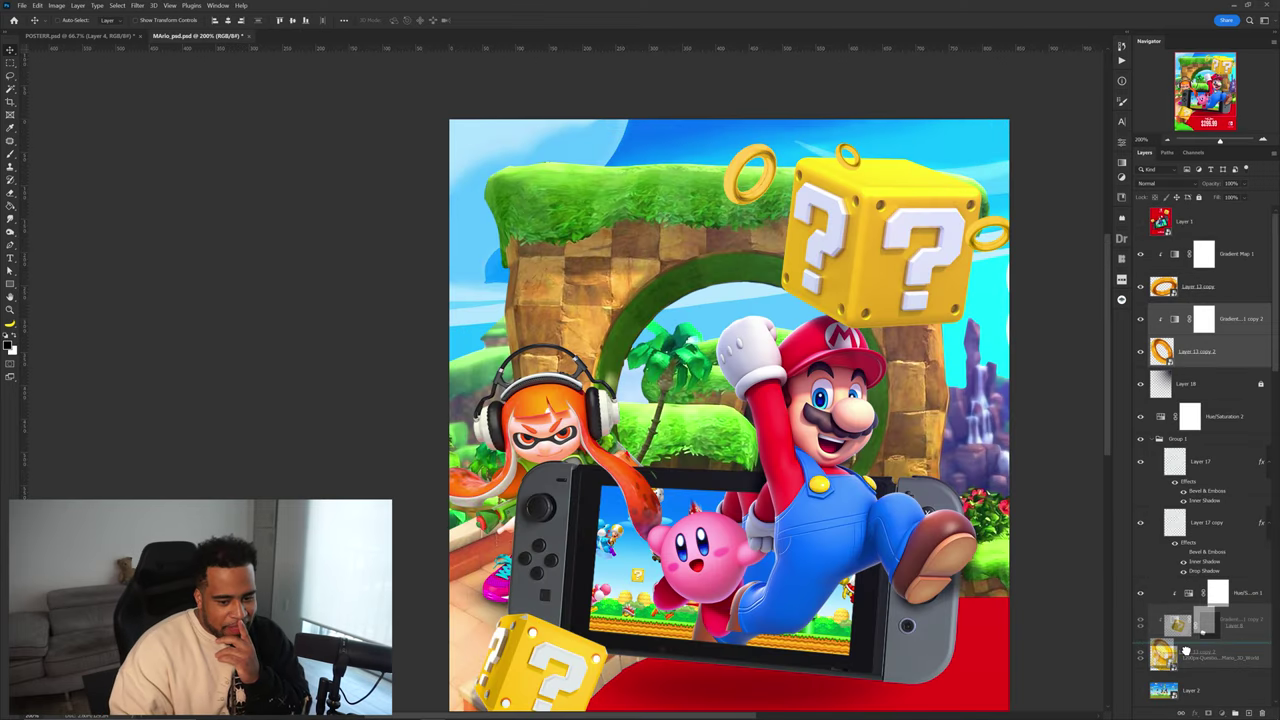
left_click_drag(1186, 651, 1186, 648)
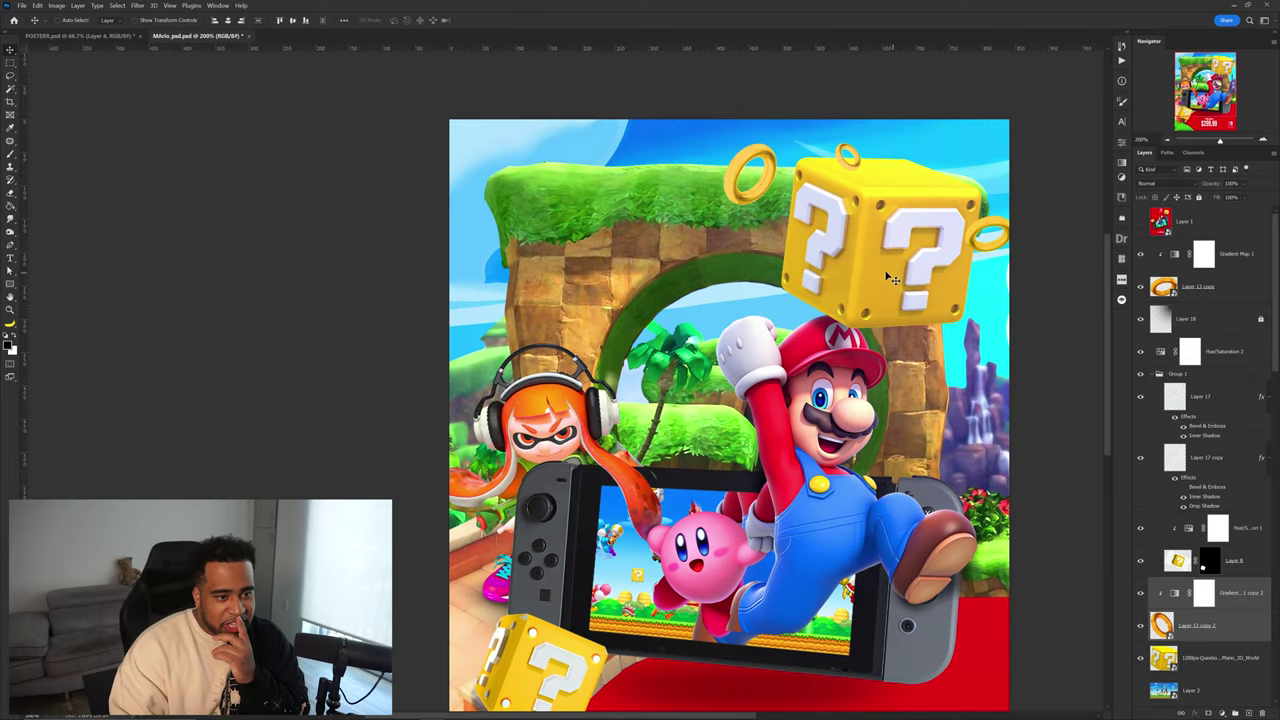
scroll(1205, 572, "down", 2)
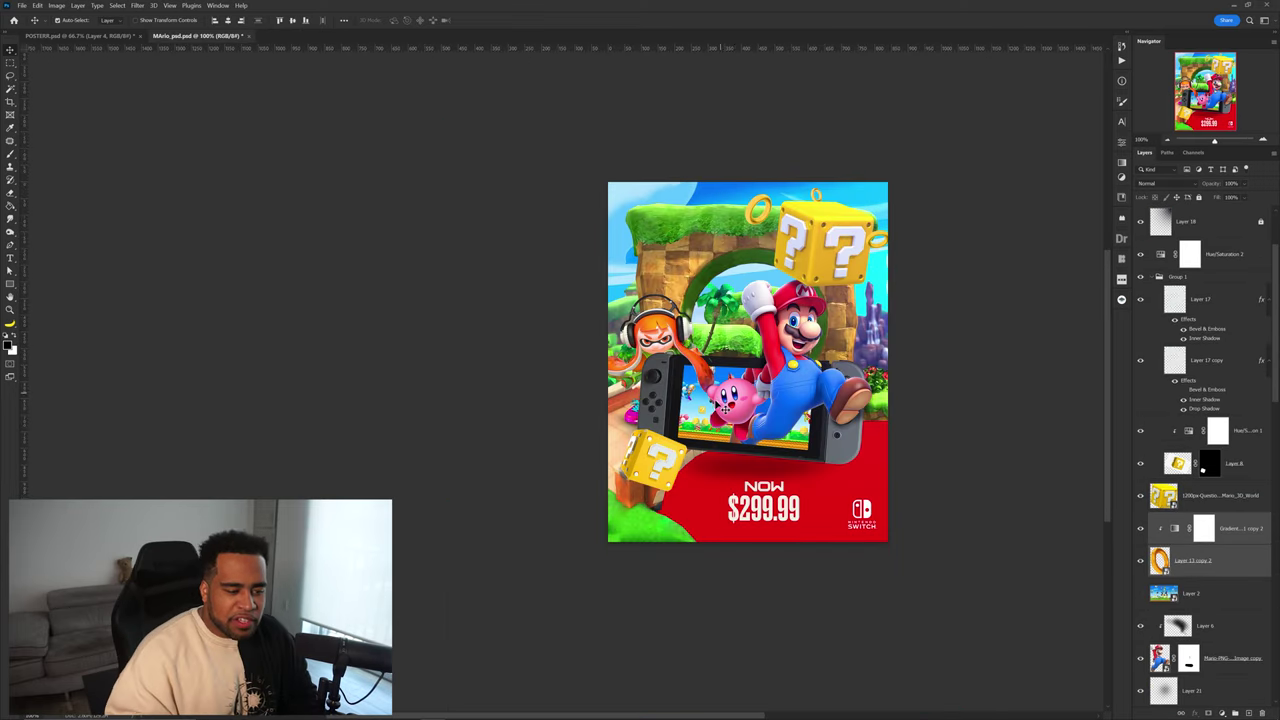
- Collapse Group 1 and toggle its visibility to examine the bridge post behind the smaller question block
left_click_drag(656, 456, 993, 384)
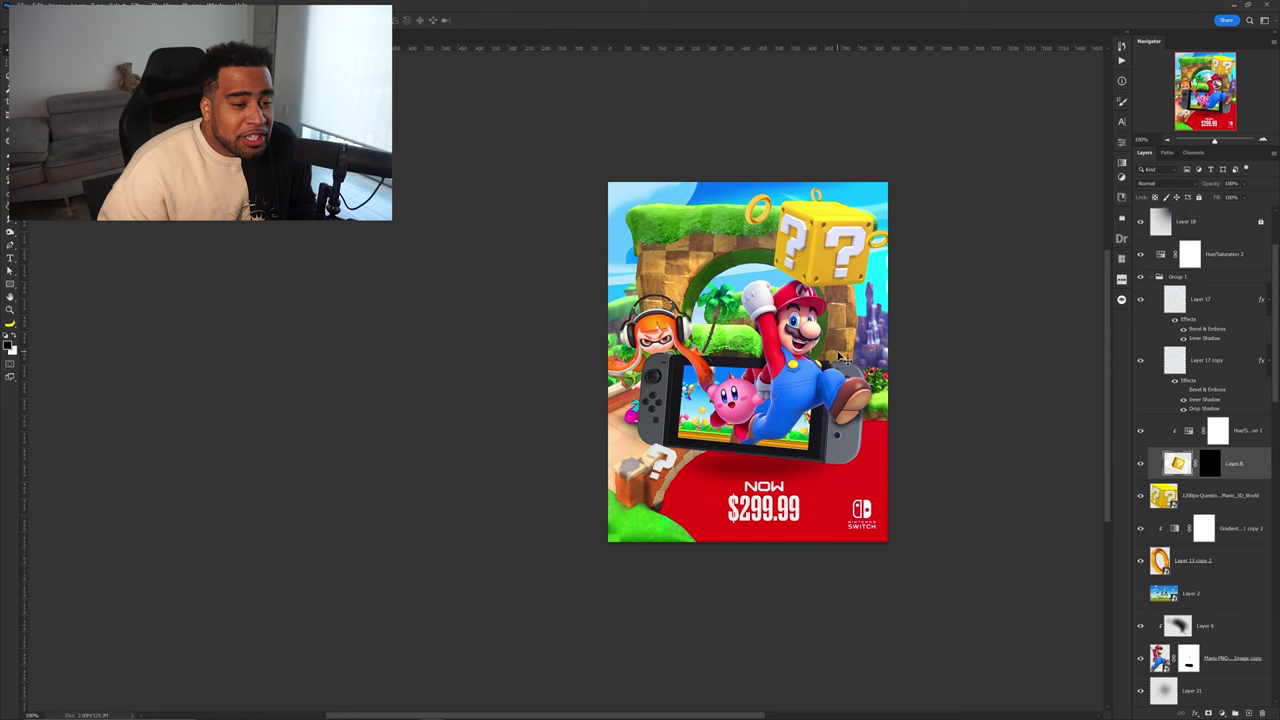
key("ctrl+0")
scroll(795, 320, "down", 1)
left_click(1152, 277)
left_click(1141, 278)
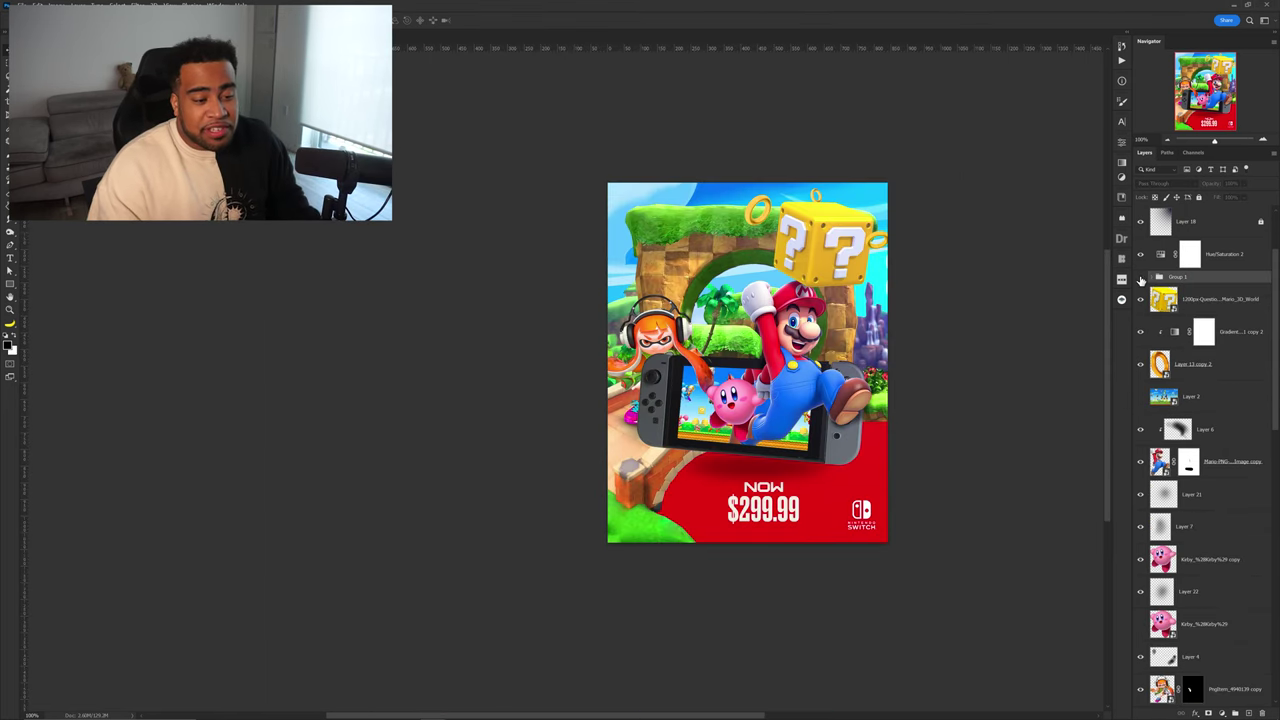
left_click(1141, 278)
left_click(1141, 278)
left_click(1141, 278)
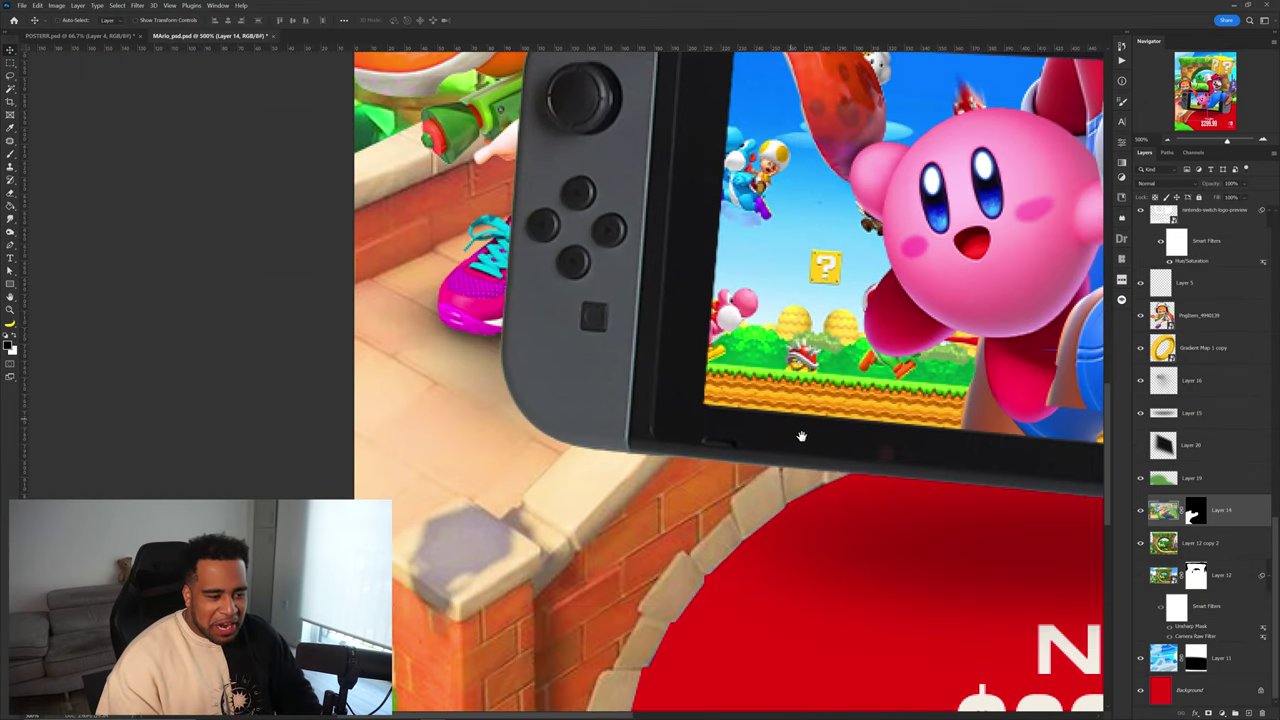
- Create a layer above Layer 14 and paint tan stone color over the grey patch on top of the brick bridge post
left_click_drag(912, 628, 1012, 493)
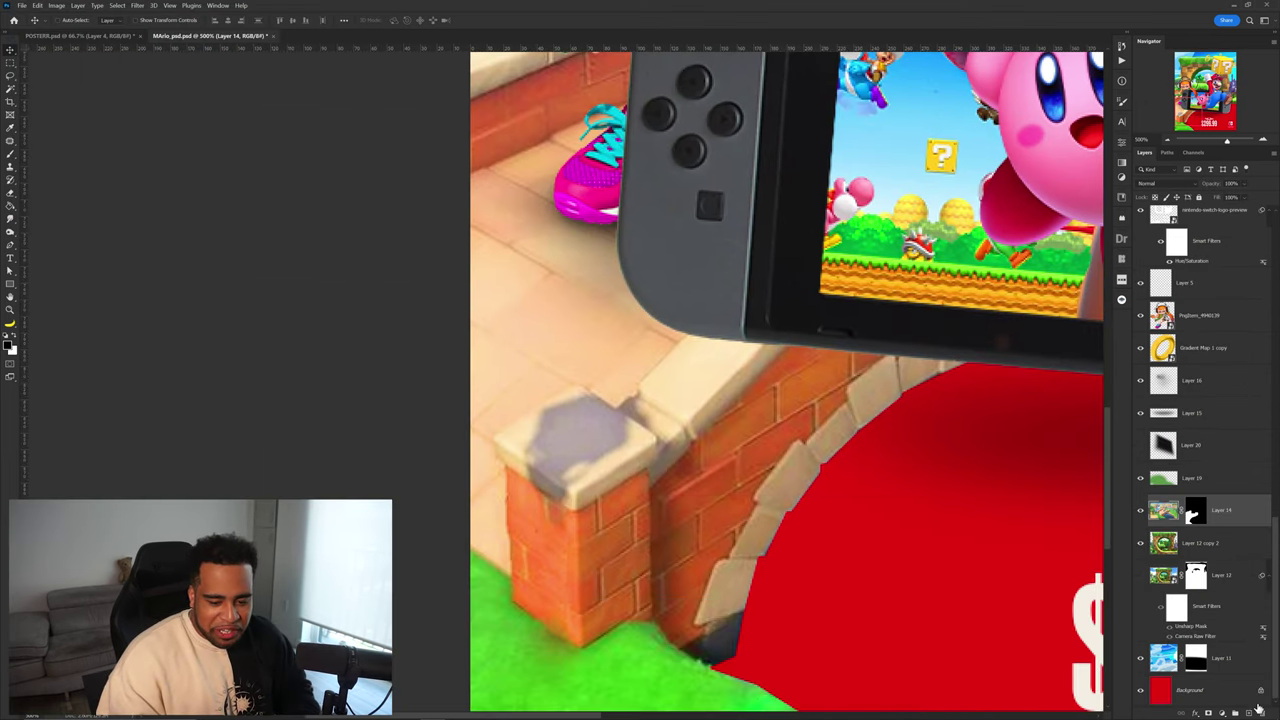
left_click(1249, 712)
key("b")
scroll(562, 459, "up", 2)
mouse_move(551, 432)
left_mouse_down()
mouse_move(532, 432)
mouse_move(567, 383)
left_mouse_up()
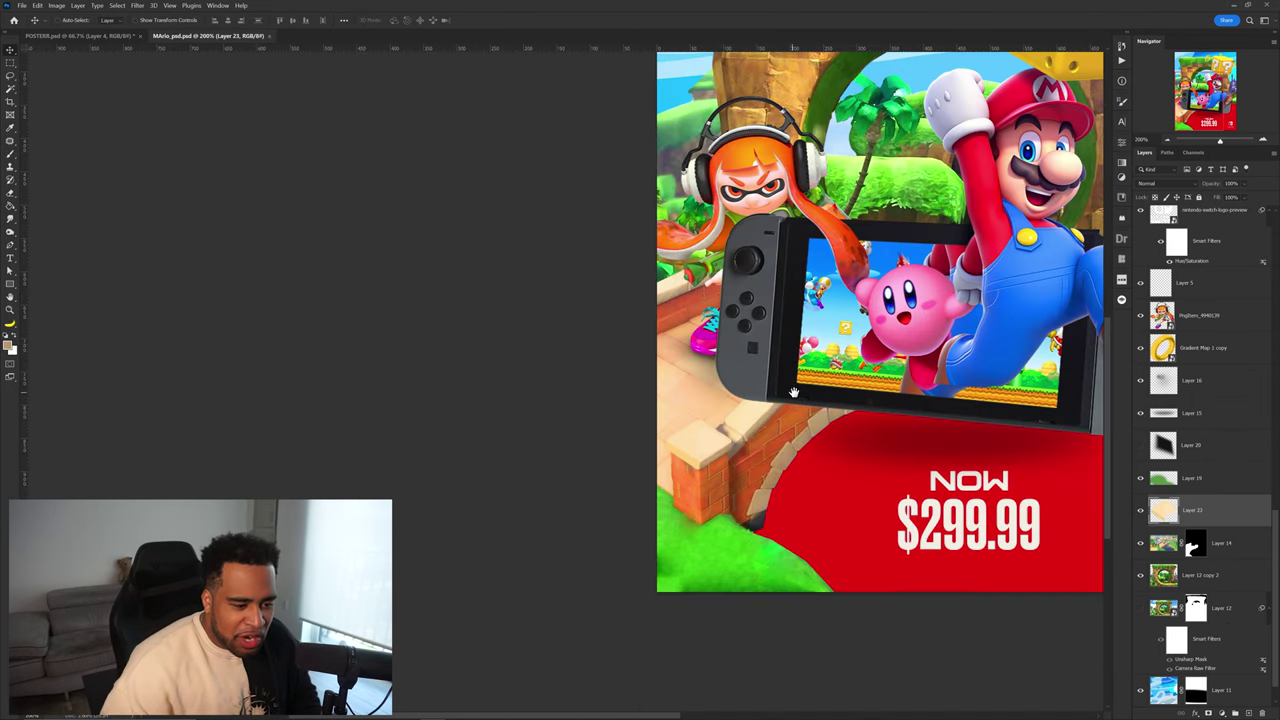
- Add another new layer between Layer 14 and the tan paint layer
left_click_drag(793, 392, 721, 407)
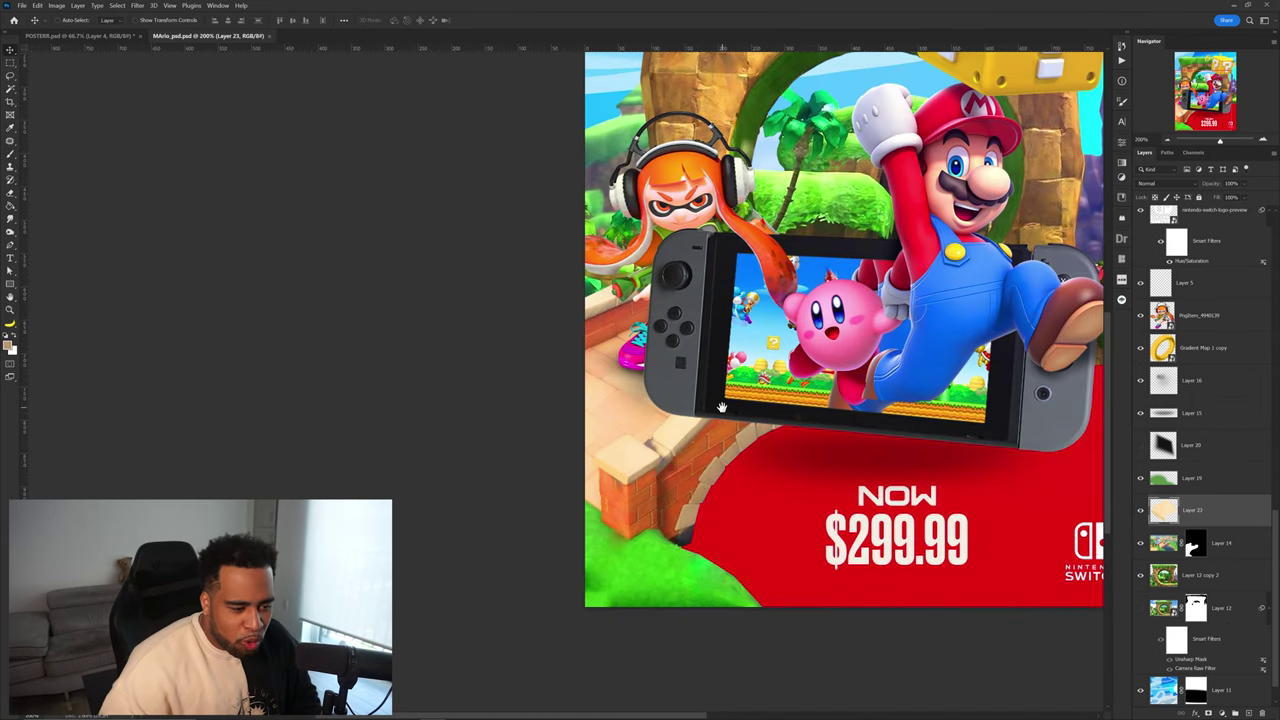
key("alt+bracketleft")
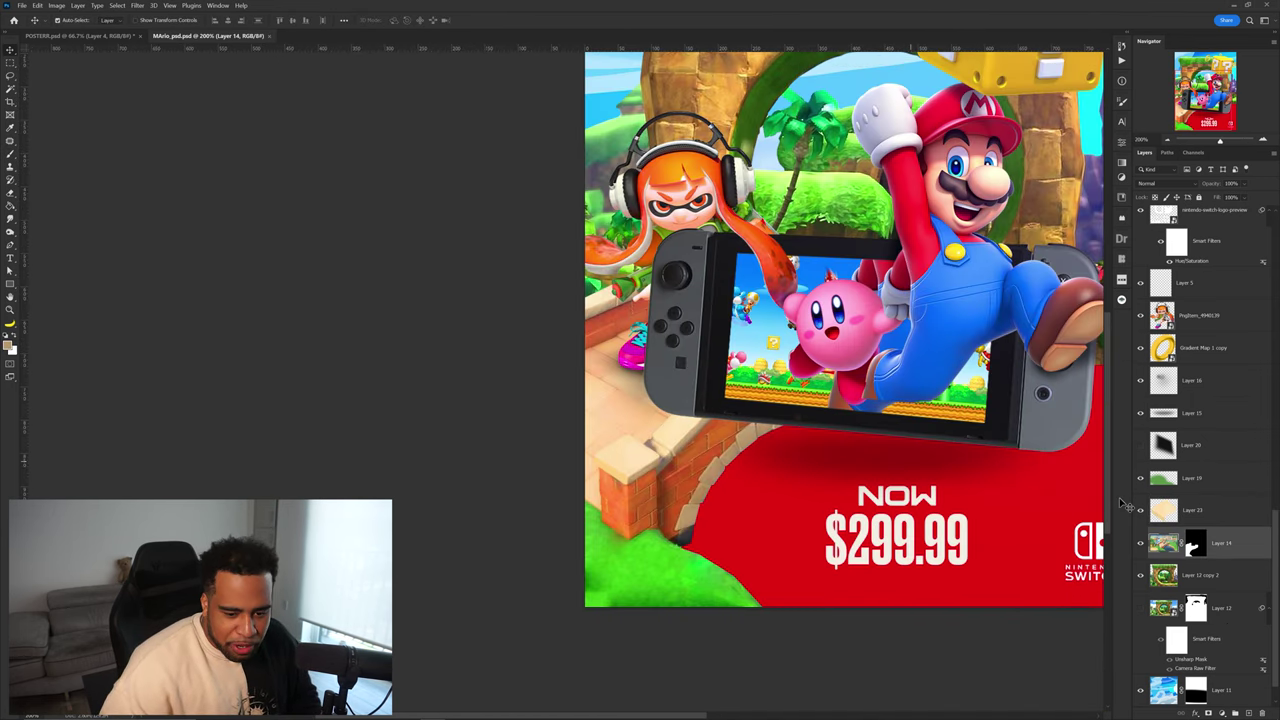
left_click(1248, 713)
- Lower the opacity of the console shadow on Layer 20 to 21% and reshape it with Free Transform
left_click_drag(664, 427, 690, 427)
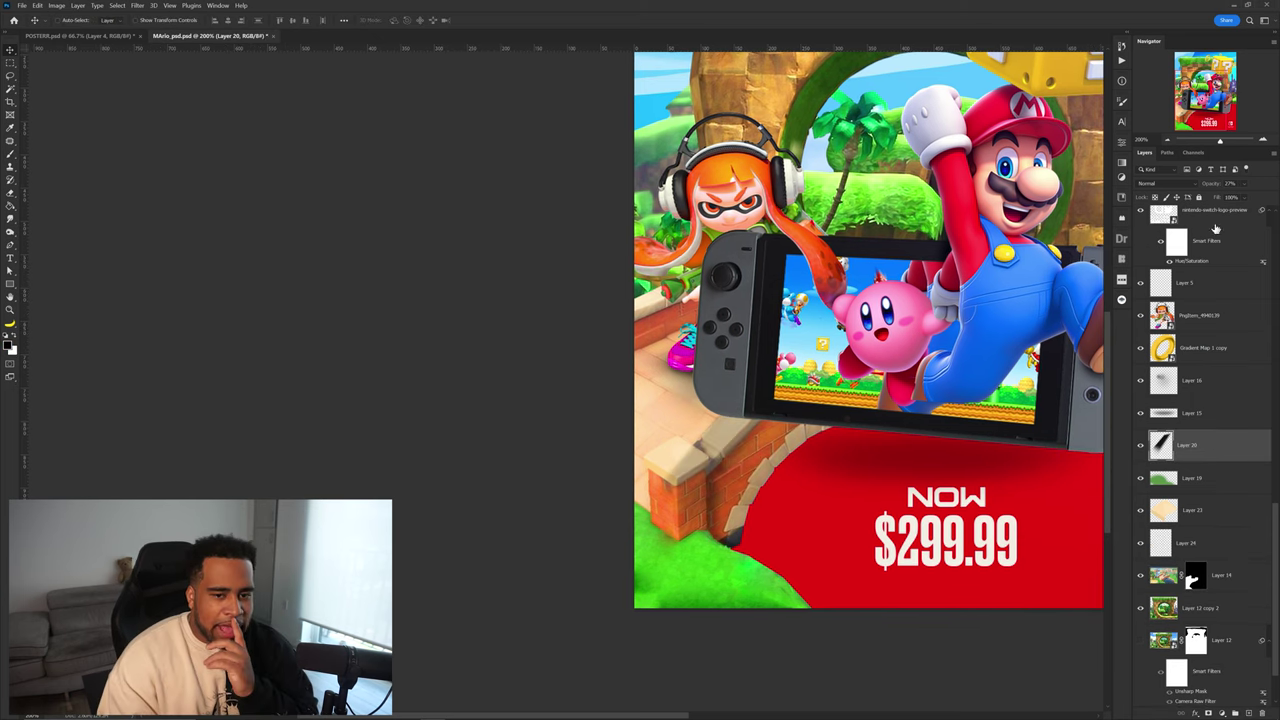
left_click_drag(1236, 196, 1236, 197)
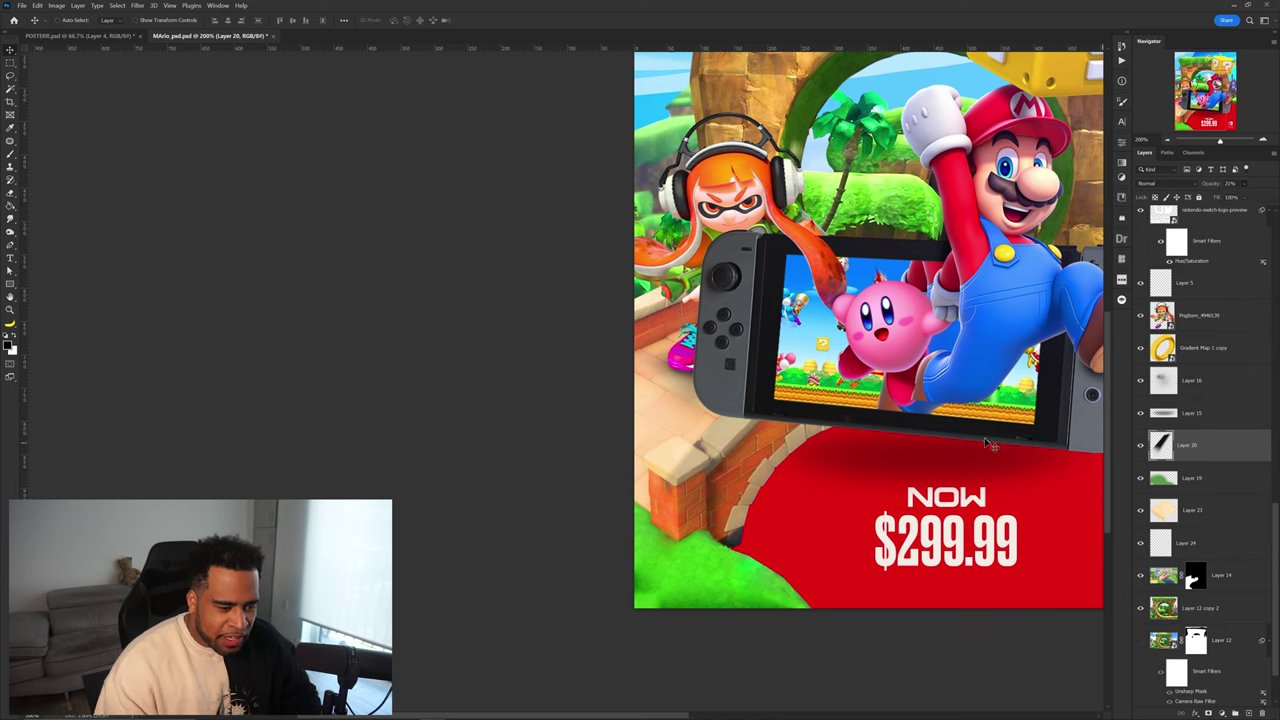
key("ctrl+t")
right_click(746, 442)
left_click(765, 488)
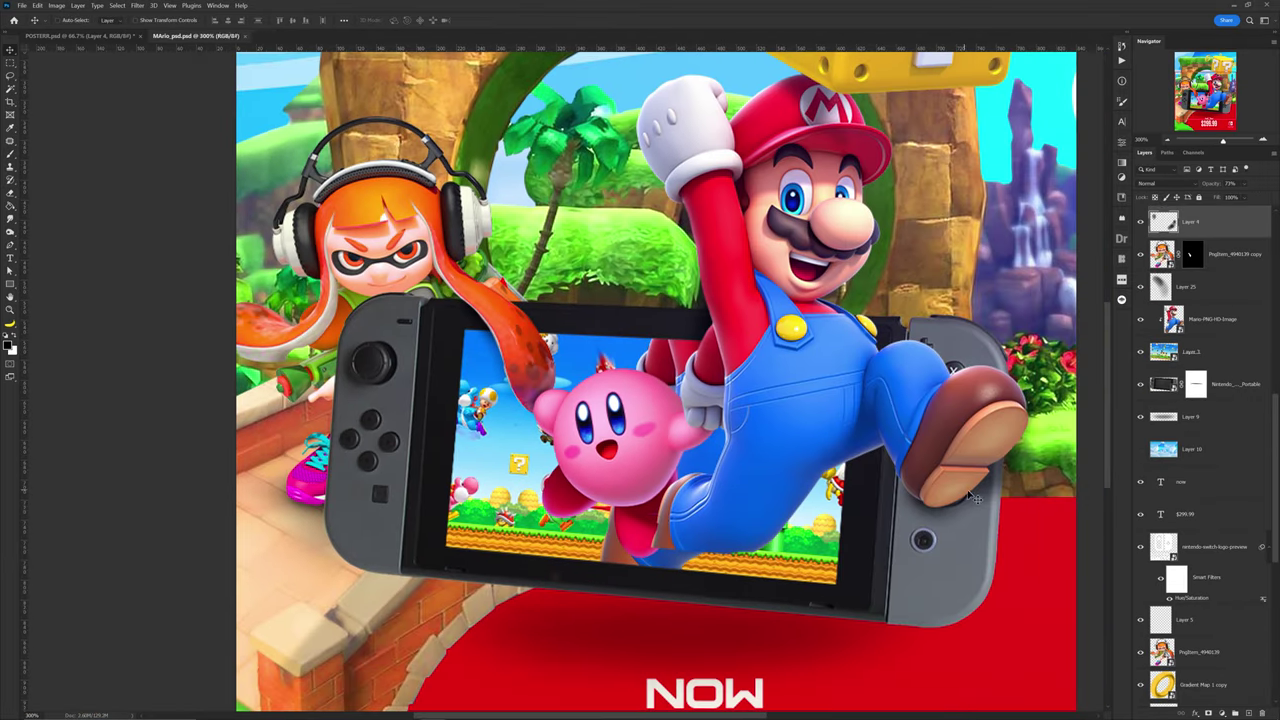
- Add a new layer above Layer 26 for more shading around the large question block
scroll(615, 370, "up", 5)
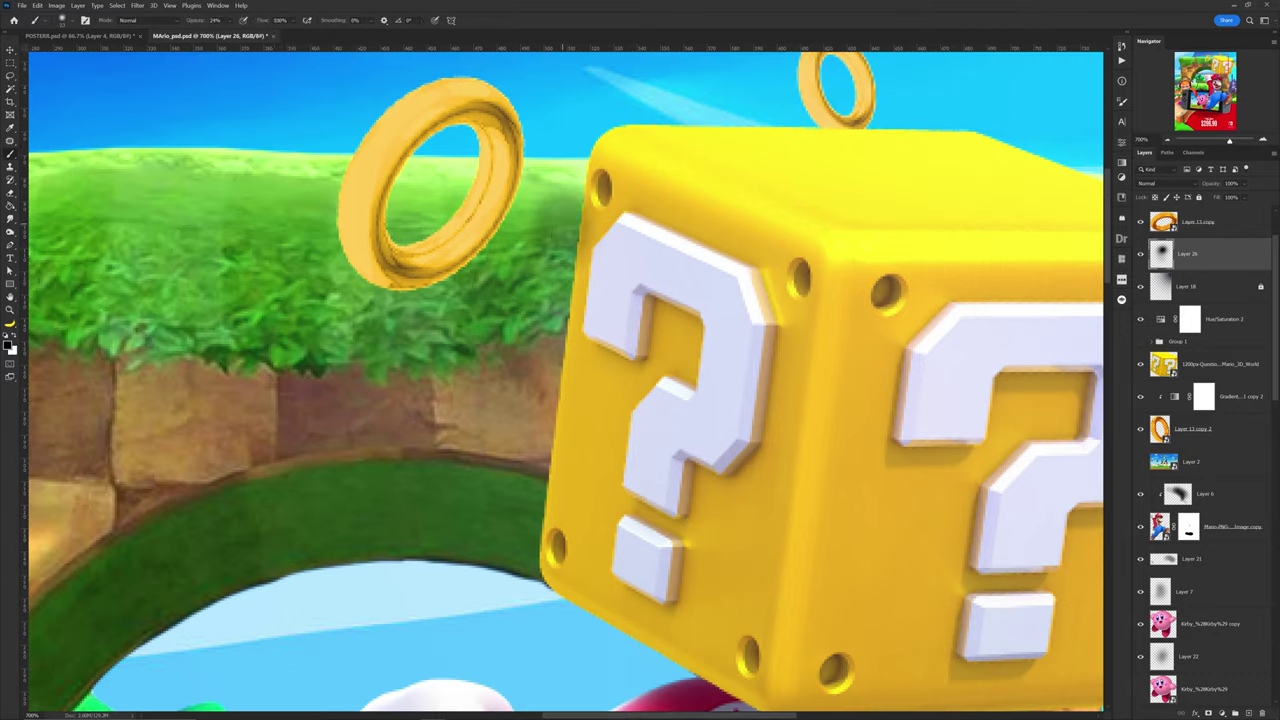
key("ctrl+shift+alt+n")
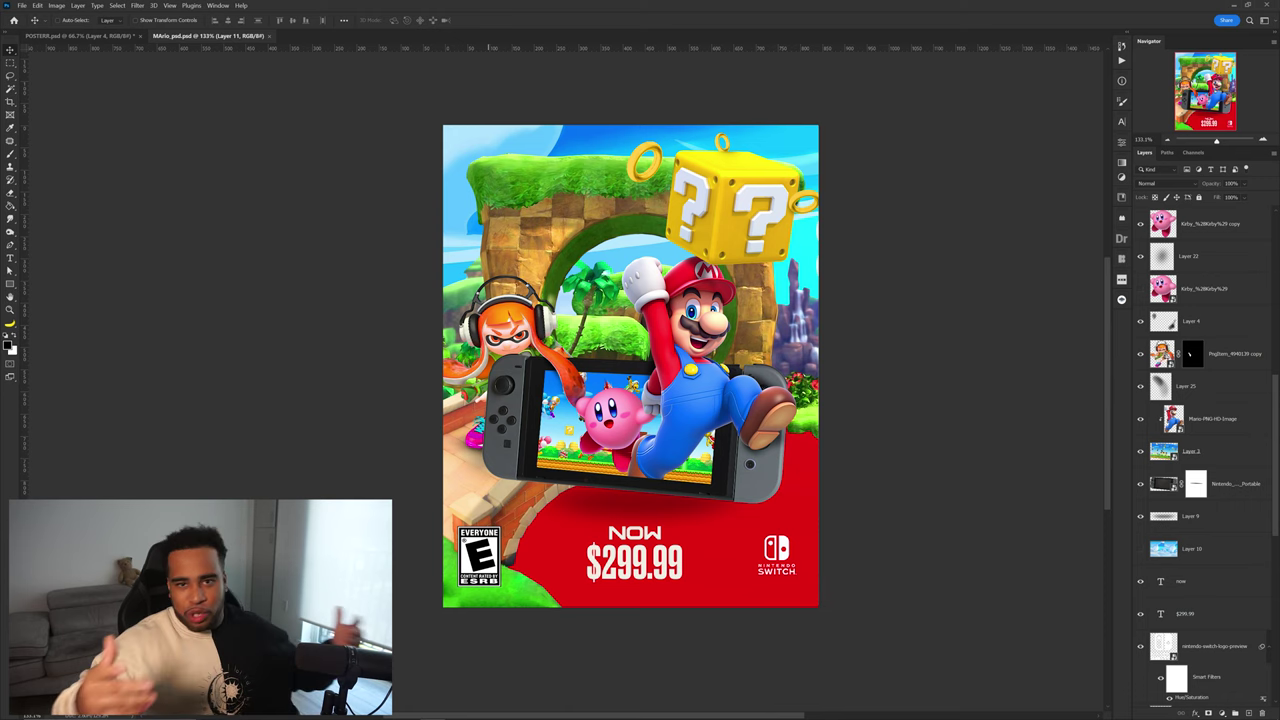
scroll(1175, 342, "up", 10)
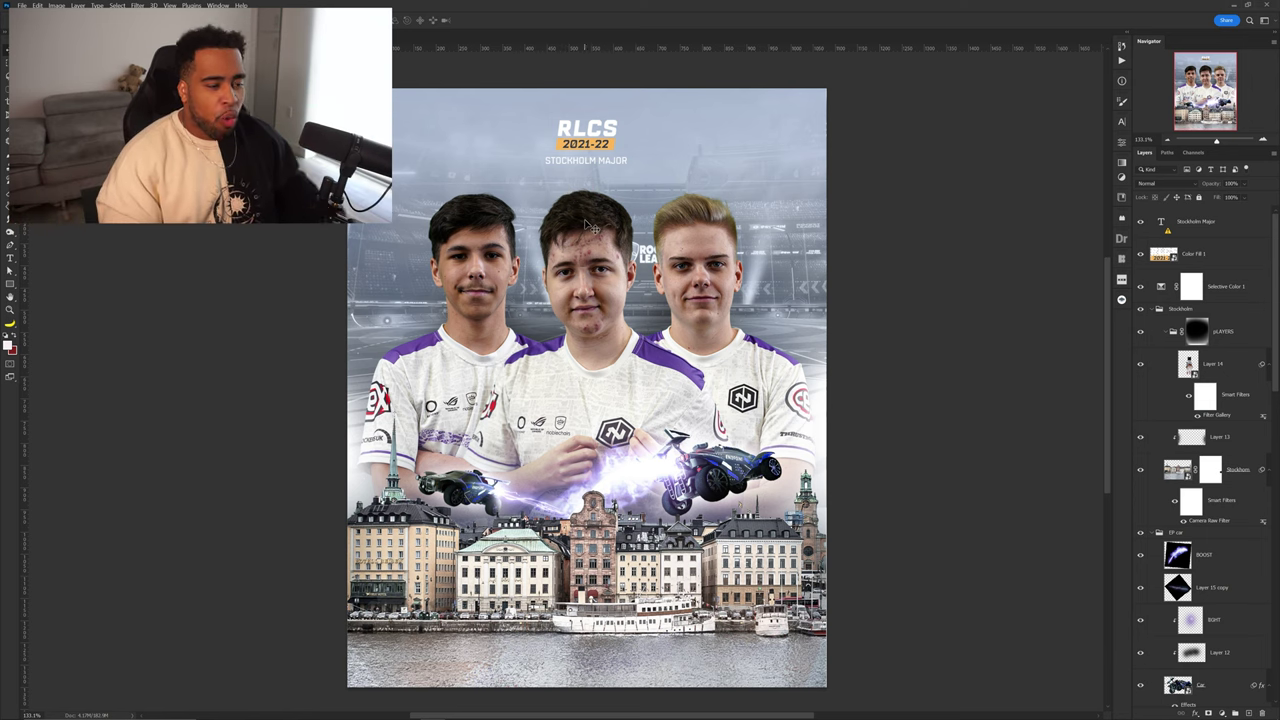
- Remove the red blemishes on the middle player's upper forehead on Layer 6 copy using the Patch tool with nearby clean skin
scroll(590, 228, "up", 5)
scroll(670, 250, "down", 1)
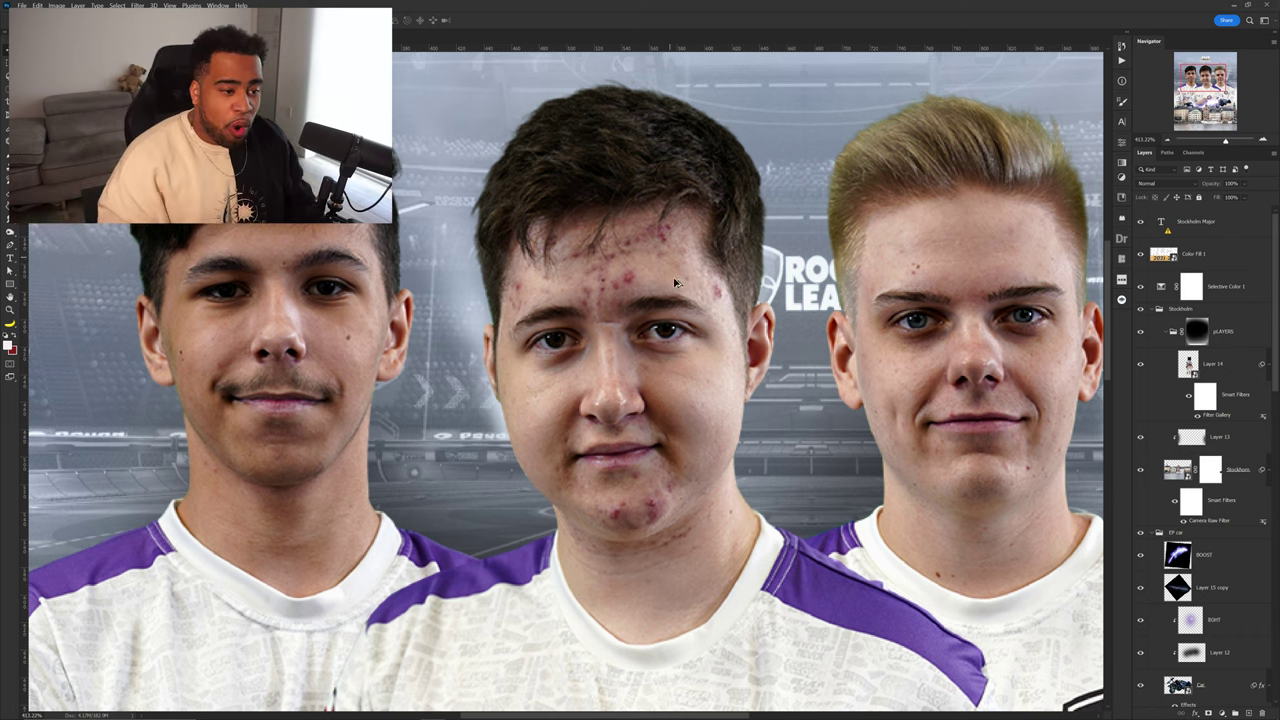
scroll(670, 305, "up", 2)
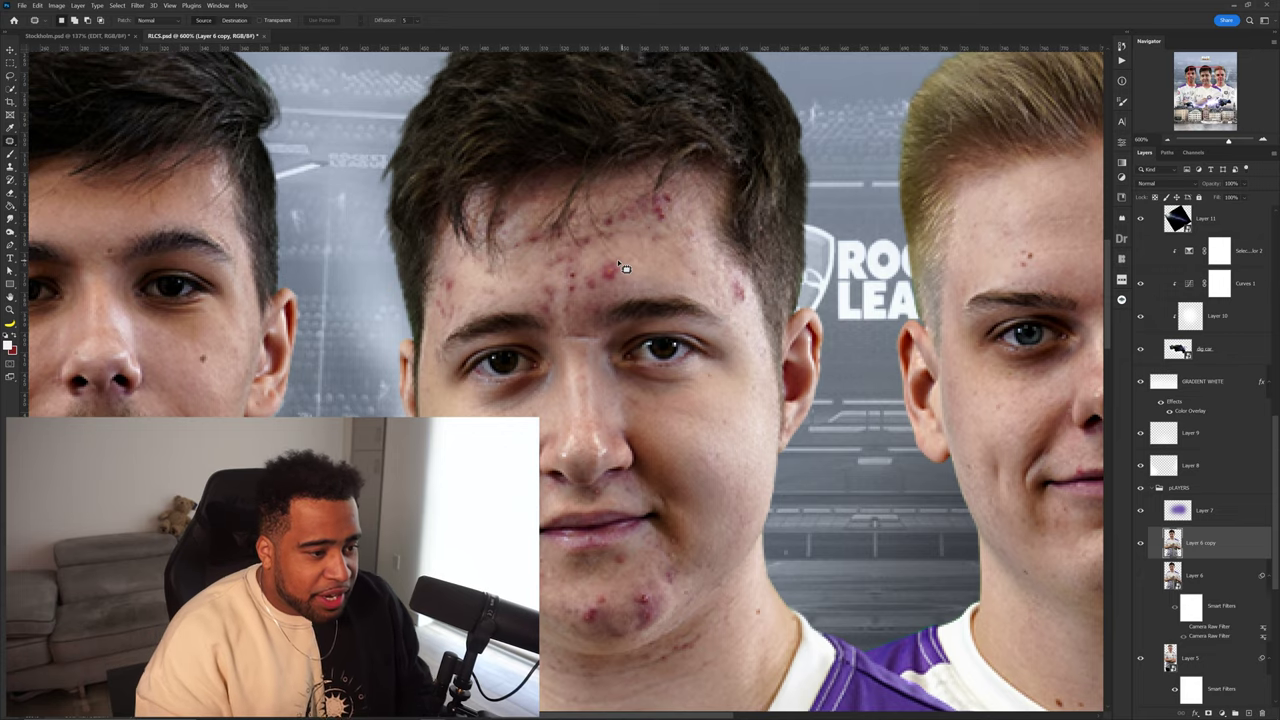
scroll(617, 262, "up", 5)
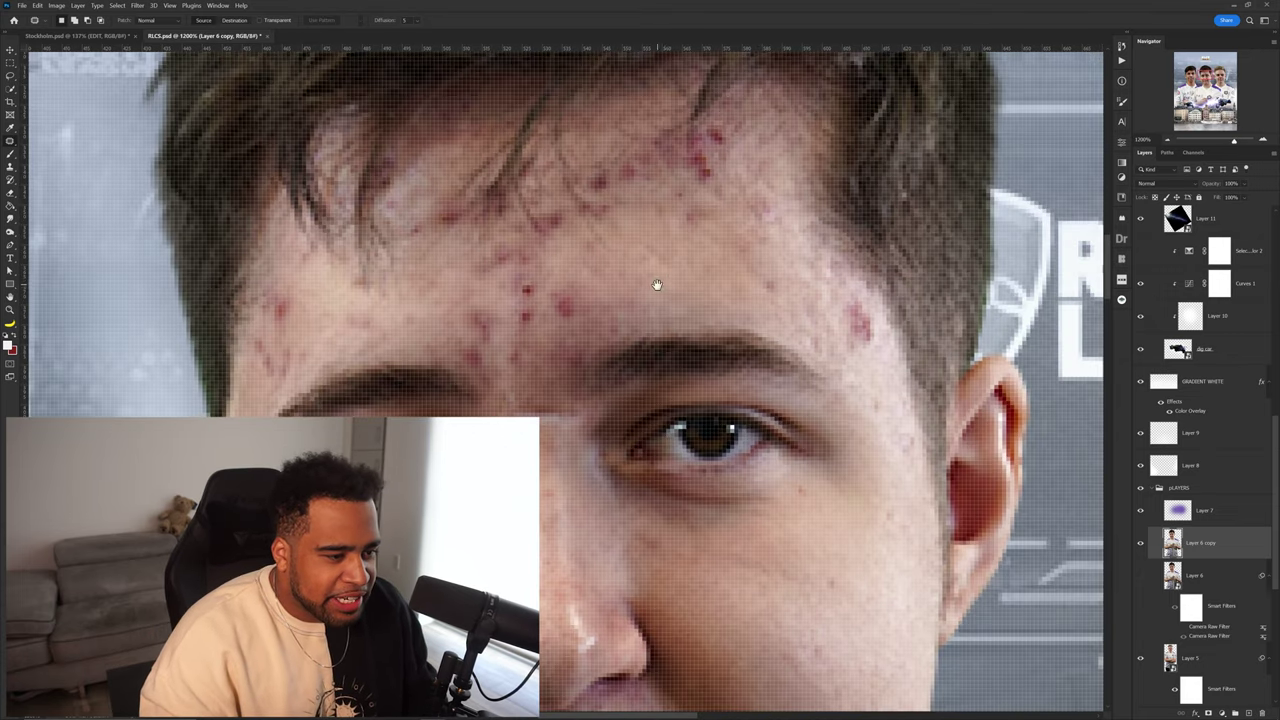
left_click_drag(654, 283, 709, 244)
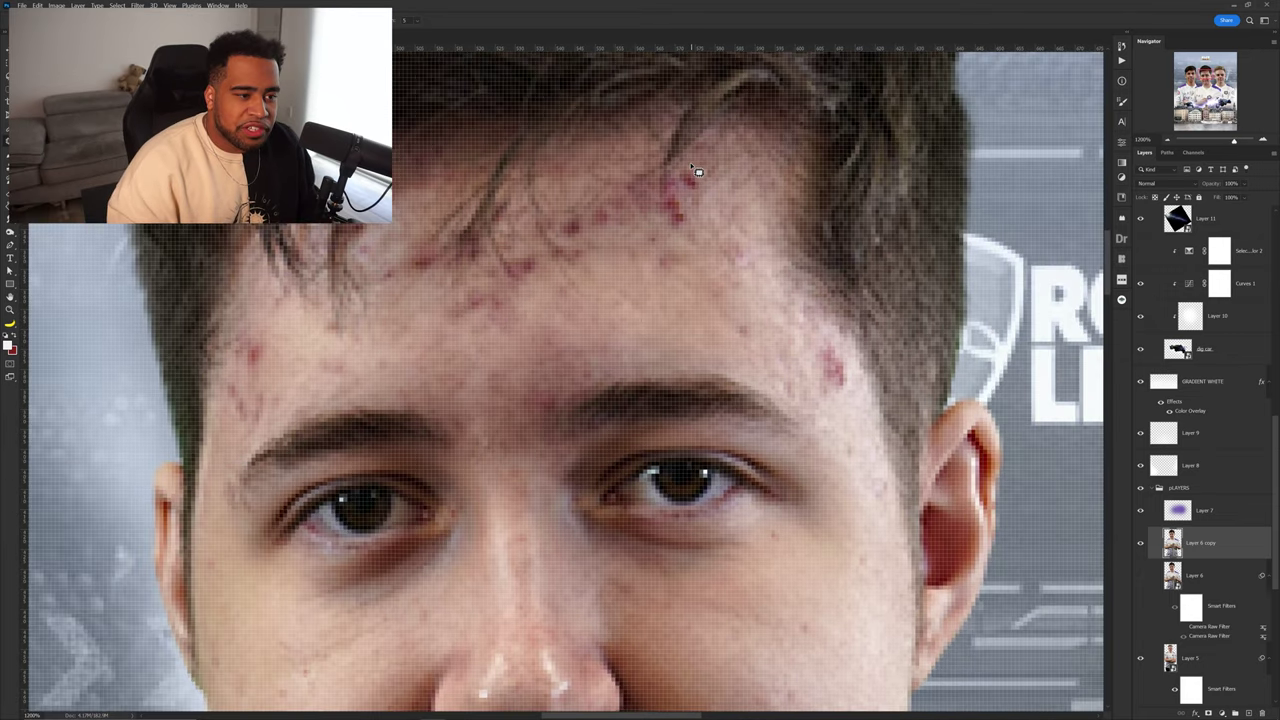
mouse_move(690, 165)
left_mouse_down()
mouse_move(643, 221)
mouse_move(705, 231)
mouse_move(682, 172)
left_mouse_up()
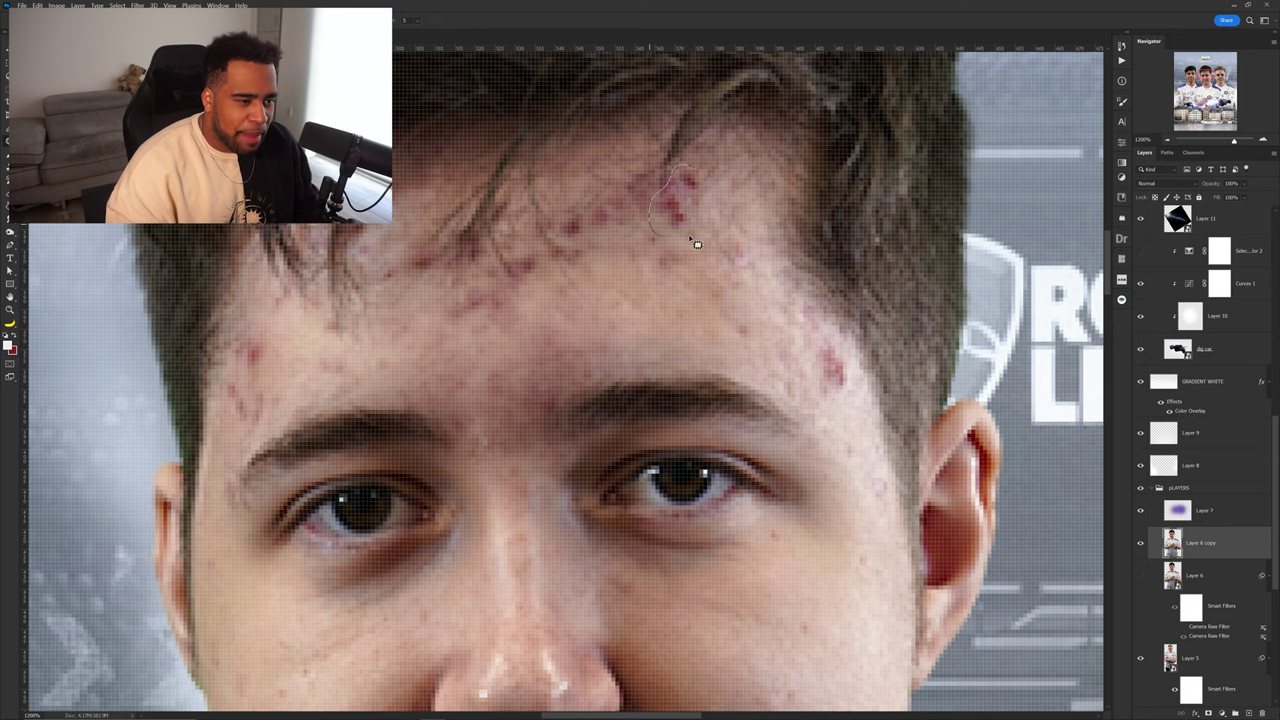
left_click_drag(697, 254, 696, 305)
key("ctrl+d")
mouse_move(815, 372)
left_mouse_down()
mouse_move(777, 300)
mouse_move(825, 355)
mouse_move(802, 309)
mouse_move(646, 277)
mouse_move(712, 268)
left_mouse_up()
key("ctrl+d")
- Patch the red spots above the outer end of the middle player's eyebrow, on the side nearest the mustached player
left_click_drag(581, 275, 669, 207)
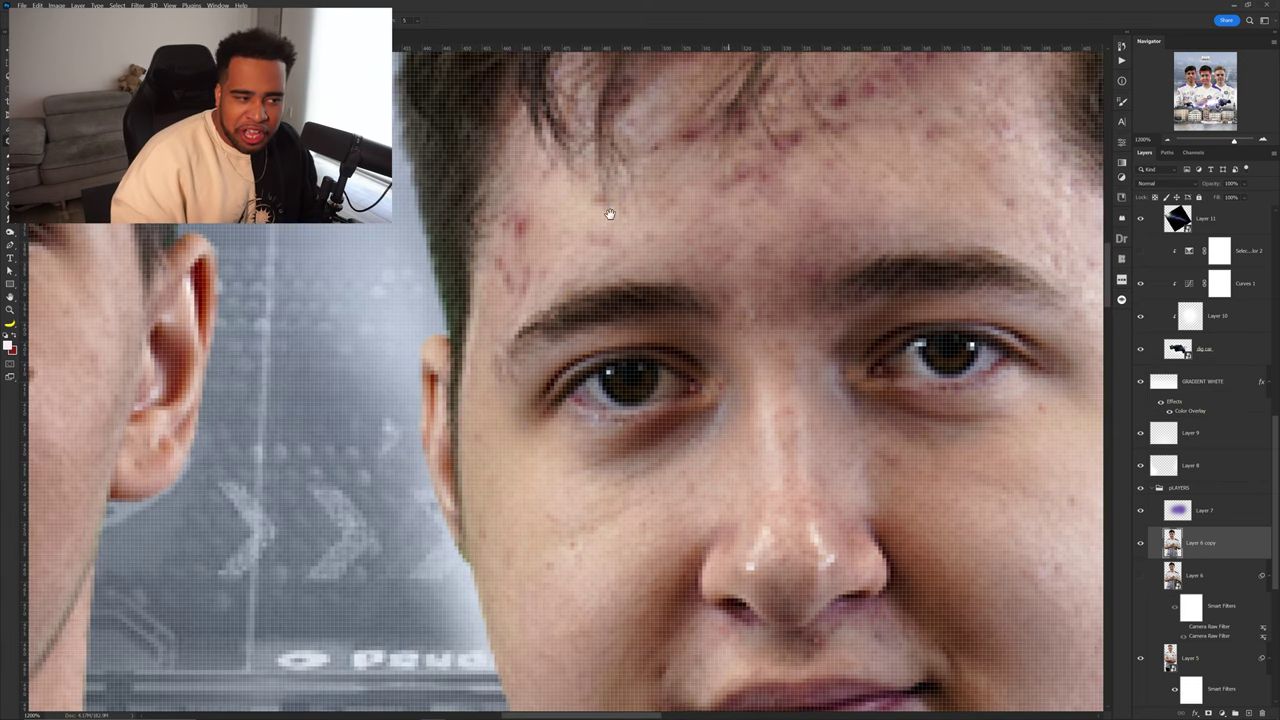
left_click_drag(495, 319, 554, 300)
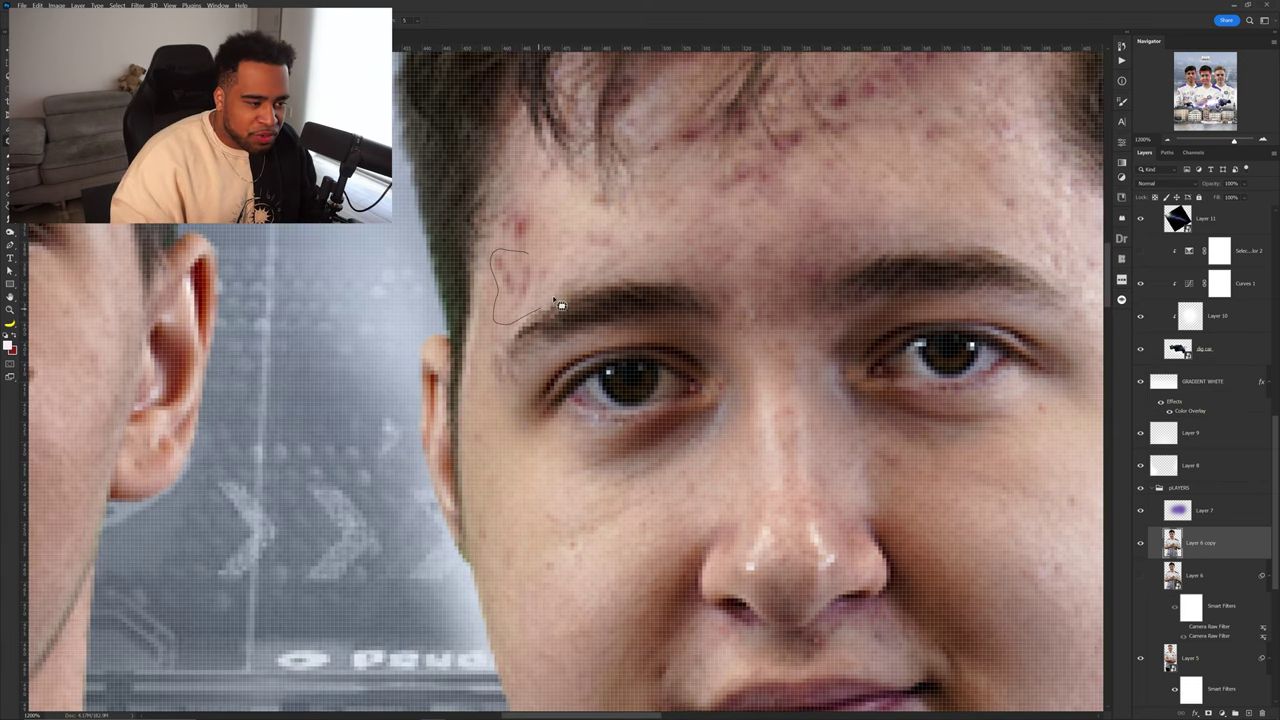
left_click_drag(582, 249, 598, 240)
key("ctrl+d")
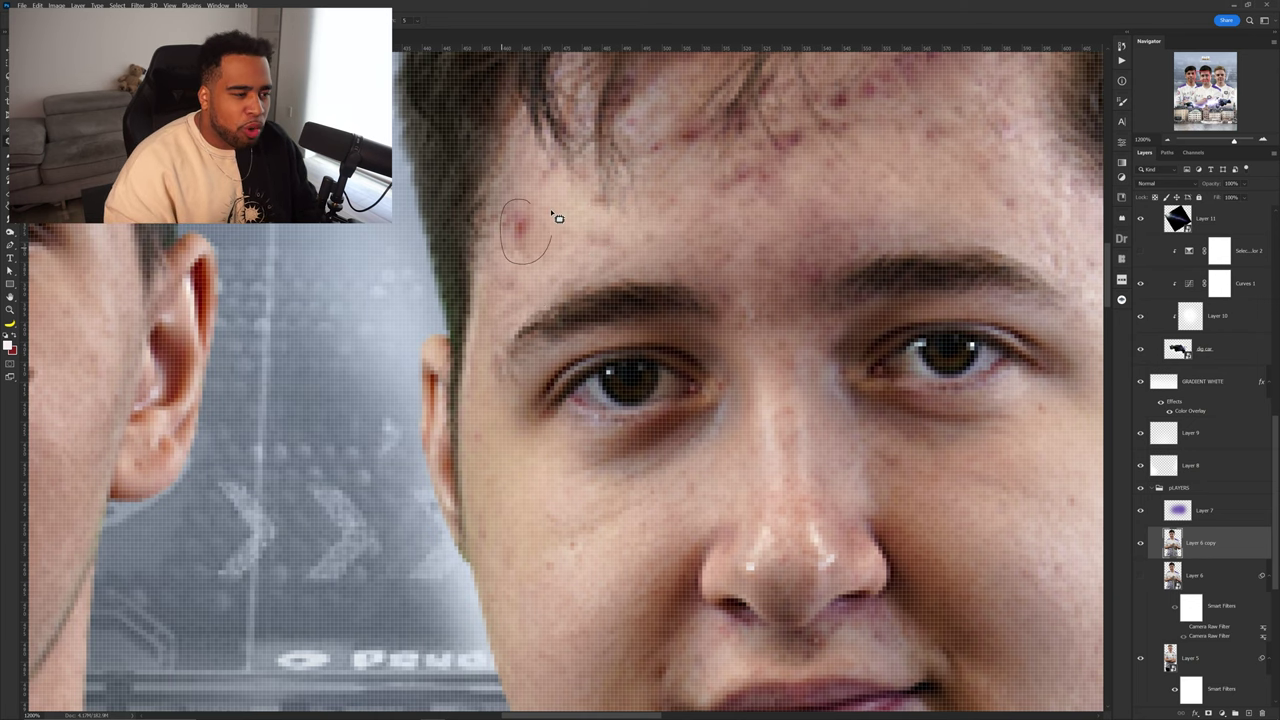
- Patch the red blemishes on the middle player's chin with clean skin
scroll(612, 256, "down", 3)
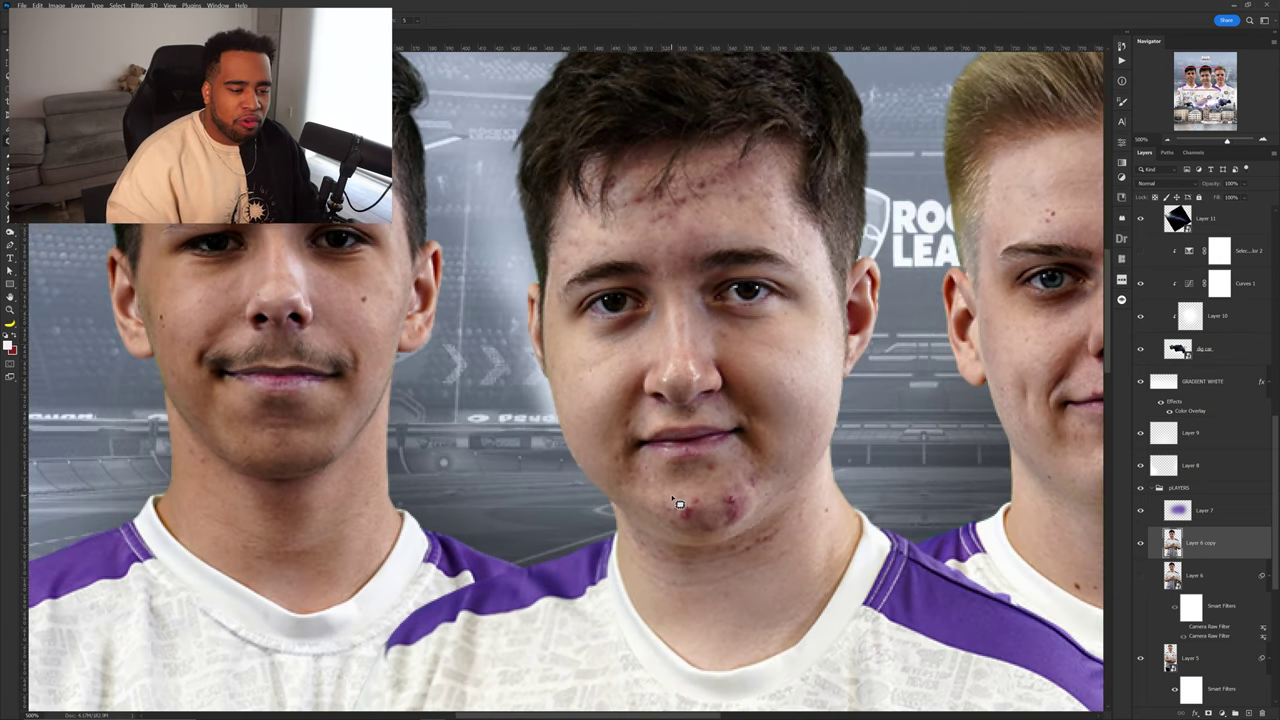
scroll(711, 508, "up", 3)
left_click_drag(721, 560, 704, 515)
mouse_move(702, 539)
left_mouse_down()
mouse_move(677, 503)
mouse_move(721, 511)
mouse_move(708, 491)
left_mouse_up()
key("ctrl+d")
mouse_move(717, 510)
left_mouse_down()
mouse_move(696, 484)
mouse_move(734, 523)
mouse_move(730, 500)
left_mouse_up()
left_click_drag(718, 504, 691, 466)
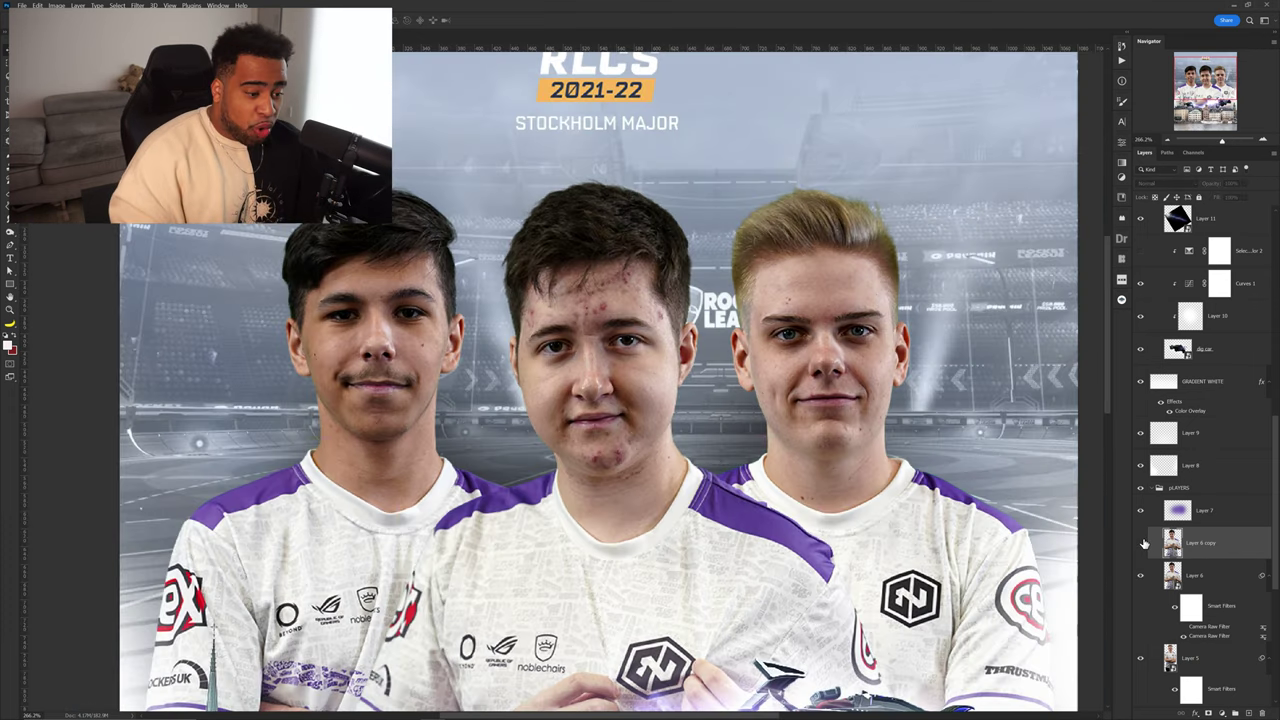
- Toggle Layer 6 copy's visibility to compare the retouched face with the original, and review the whole poster
left_click(1143, 542)
left_click(1143, 542)
left_click(1143, 542)
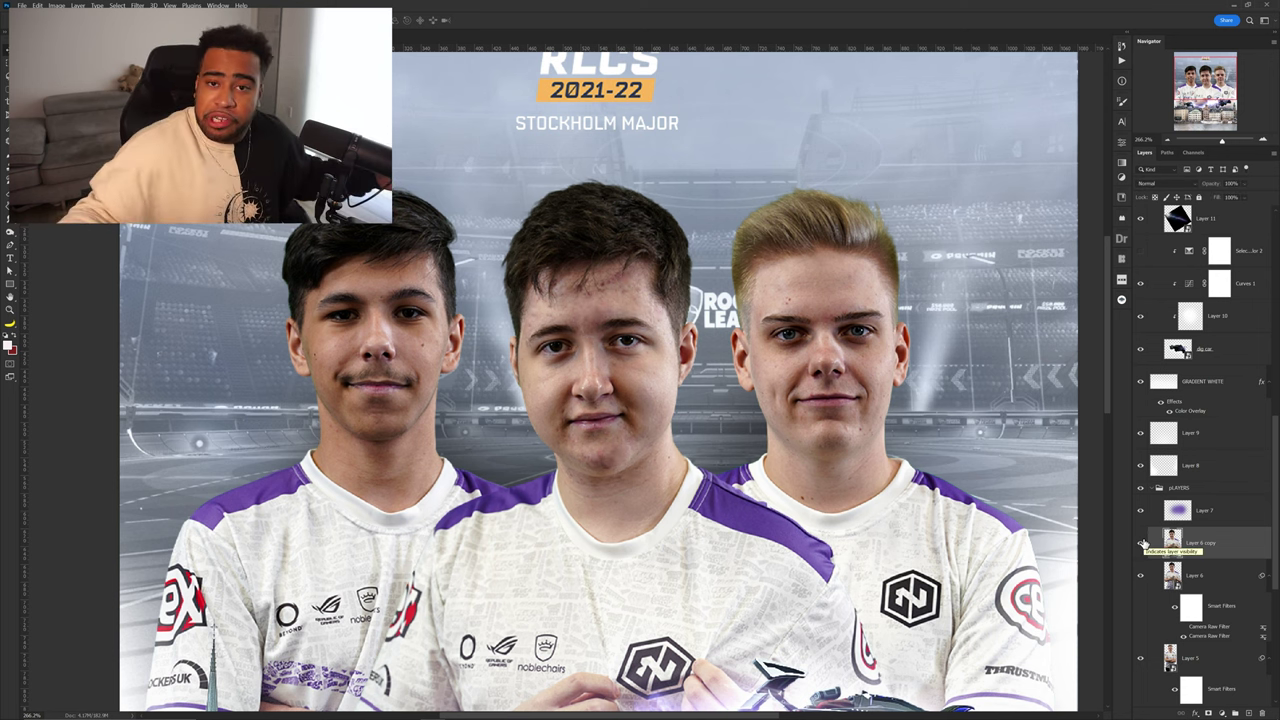
scroll(810, 440, "down", 3)
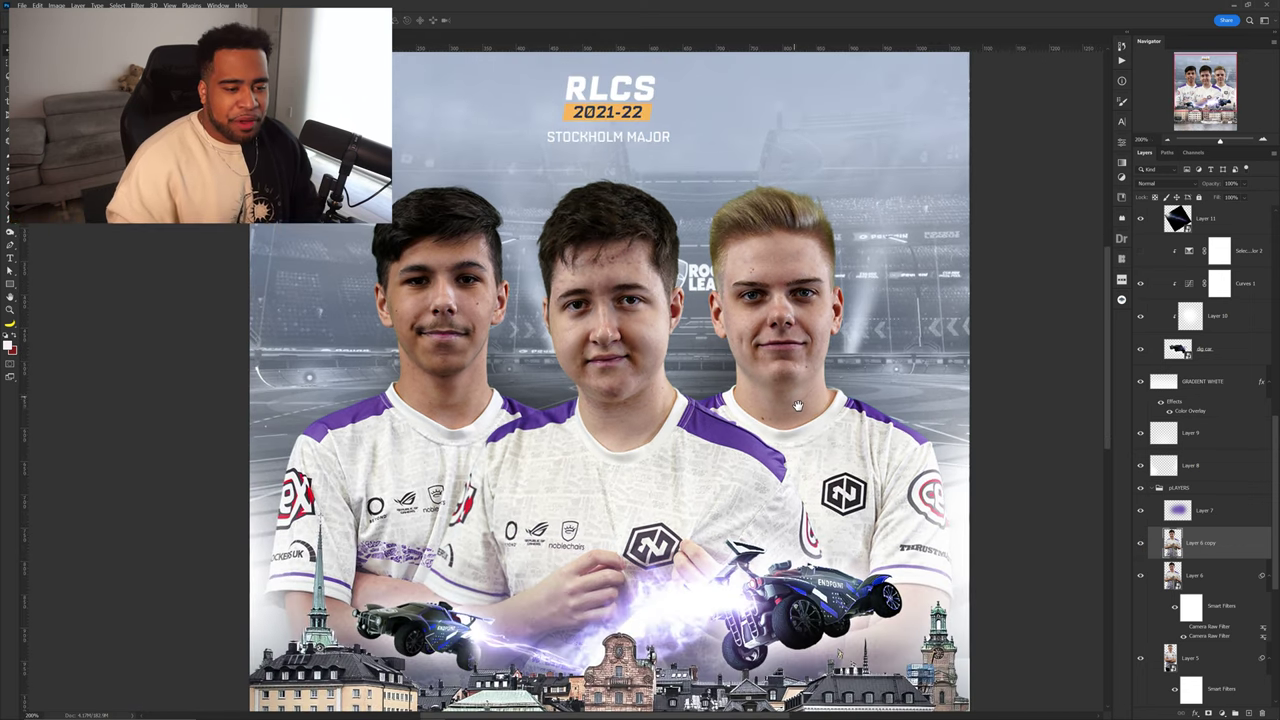
scroll(805, 413, "down", 1)
scroll(677, 403, "right", 2)
scroll(590, 396, "up", 1)
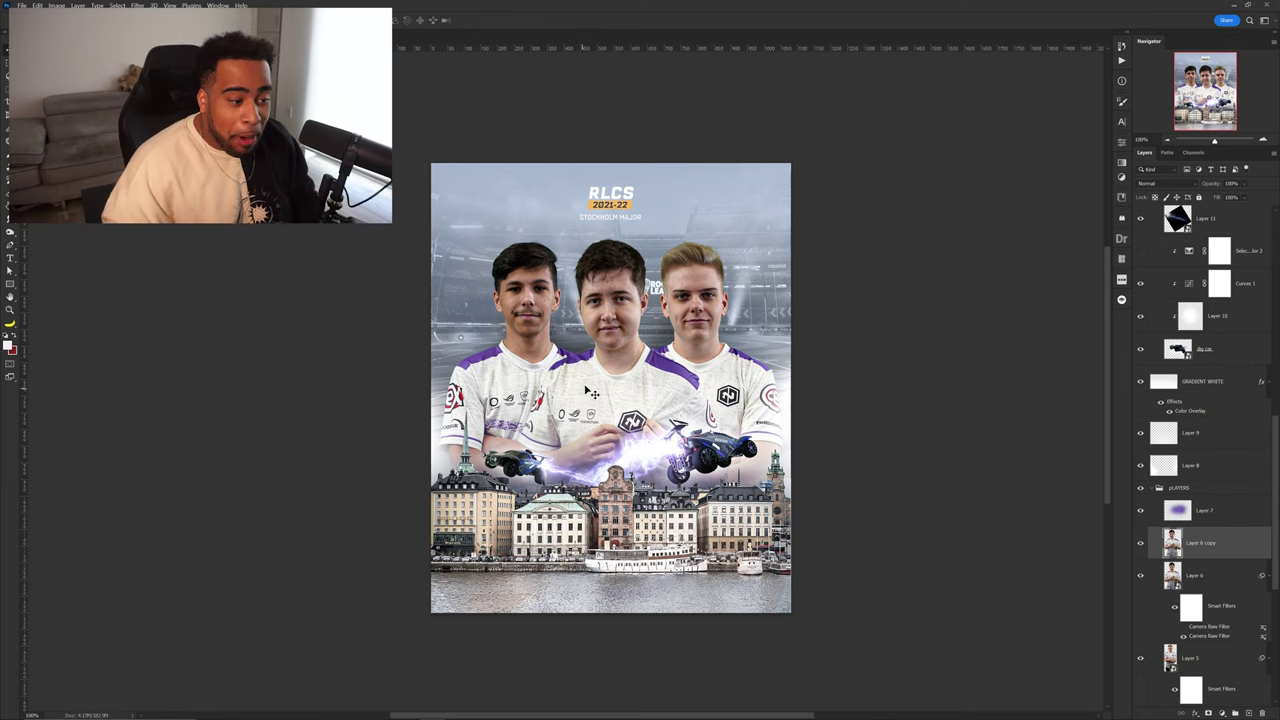
left_click_drag(614, 260, 650, 243)
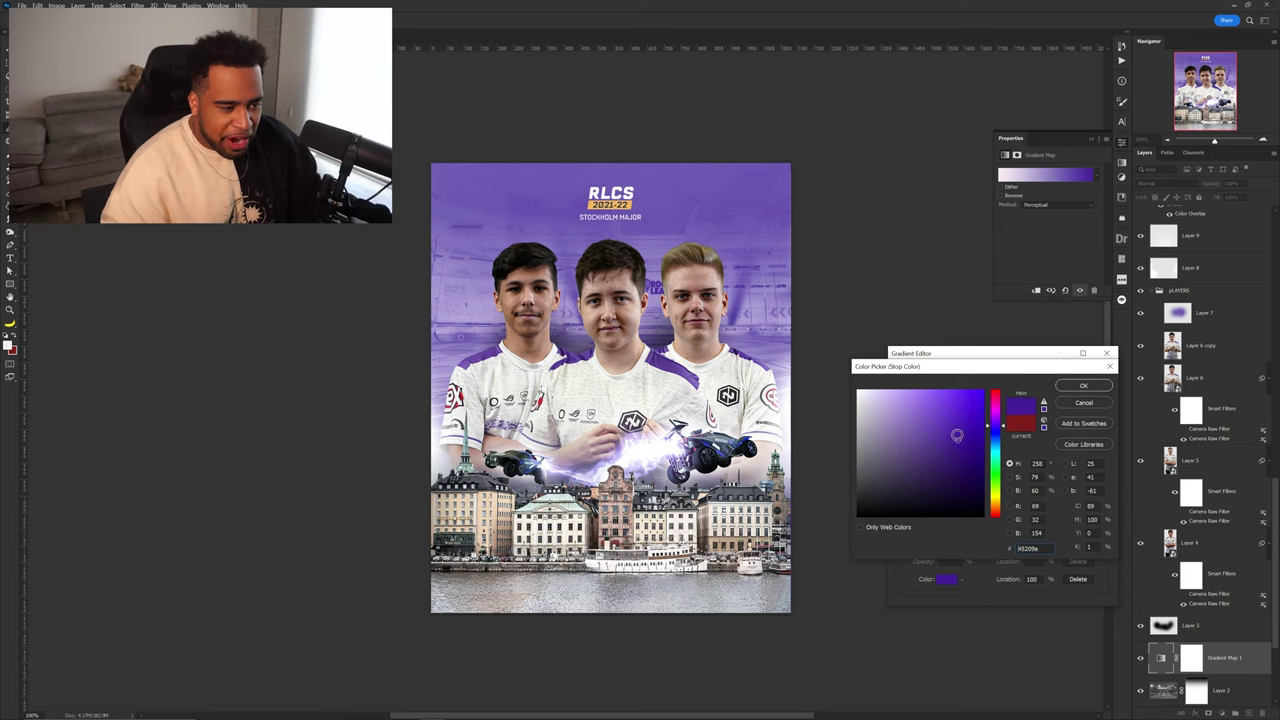
- Set Gradient Map 1's end stop to purple #45209a and add another color stop along the gradient
left_click(1100, 385)
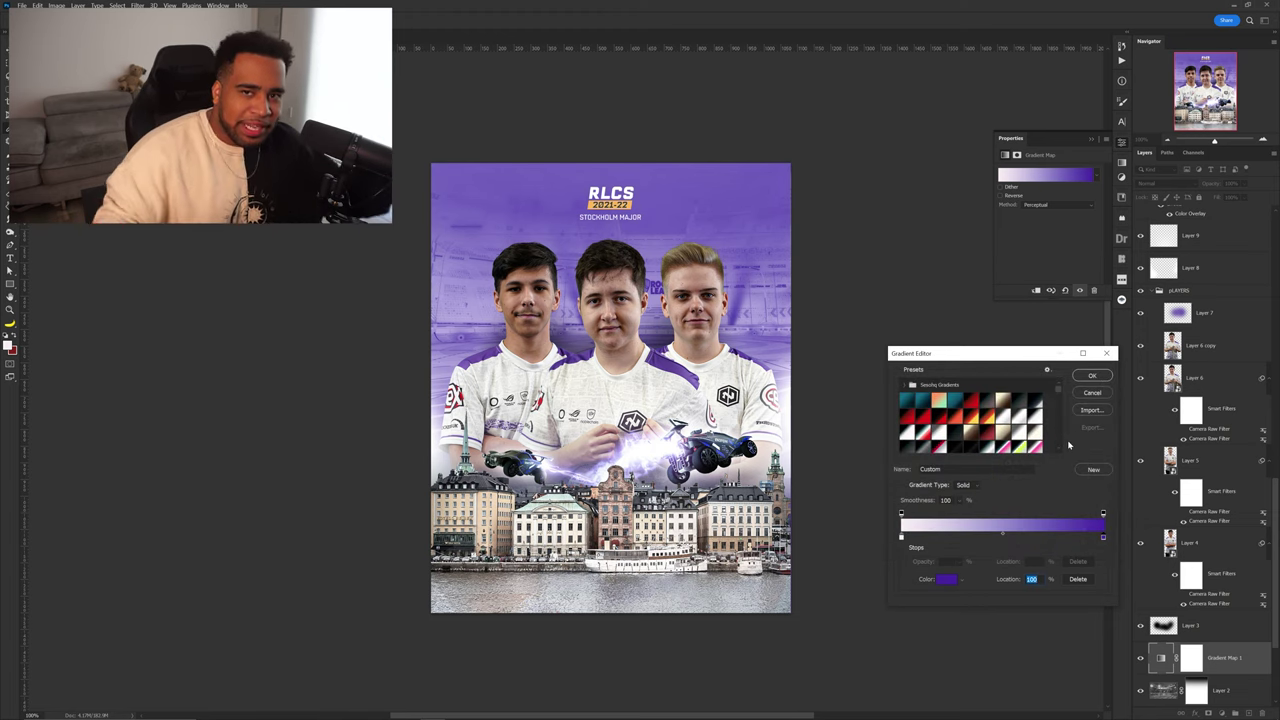
left_click(1045, 537)
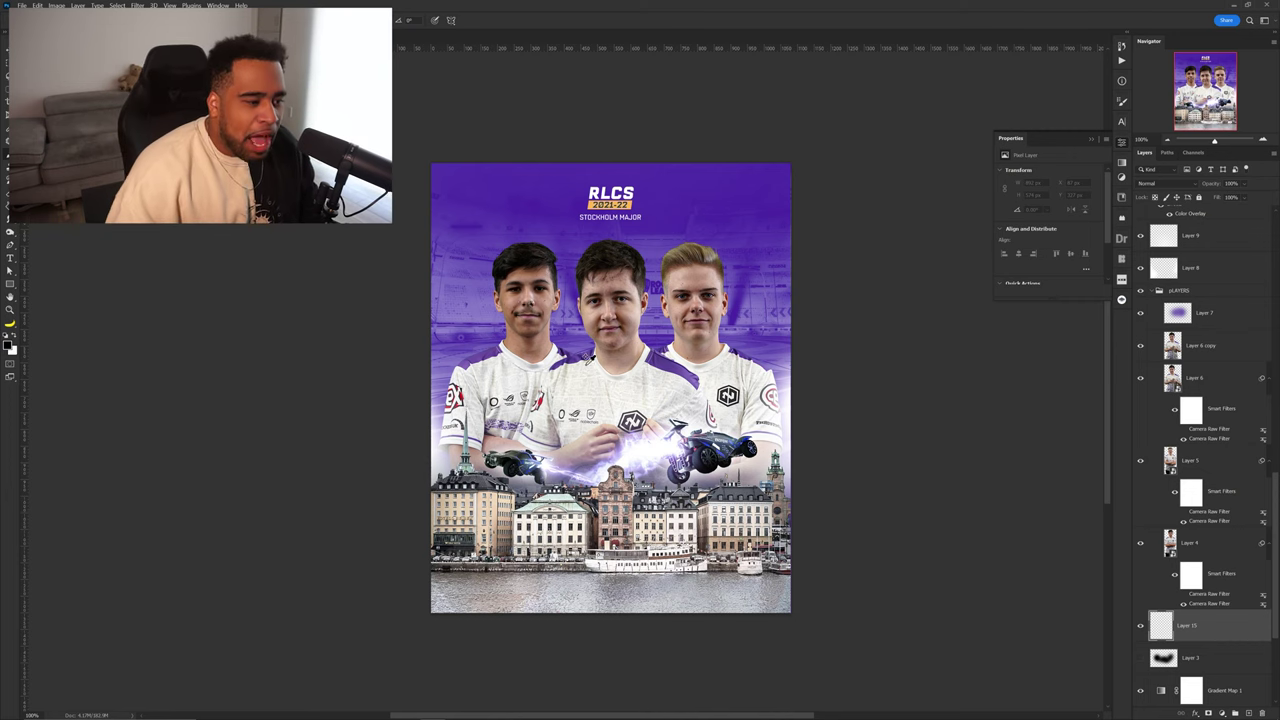
- Paint soft black shadows on Layer 15 behind the three players, against the purple stadium background
scroll(585, 362, "up", 1)
left_click_drag(553, 355, 683, 355)
left_click_drag(404, 358, 332, 358)
left_click_drag(438, 421, 435, 43)
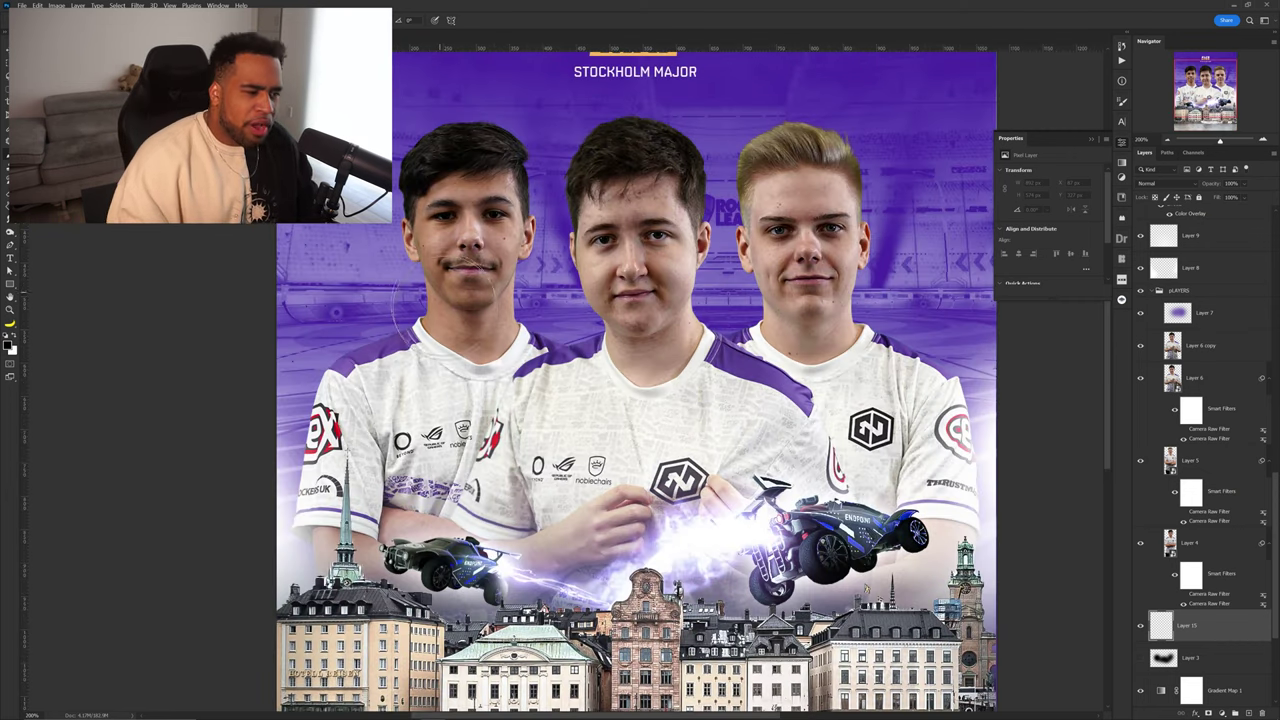
left_click_drag(456, 341, 413, 361)
key("ctrl+z")
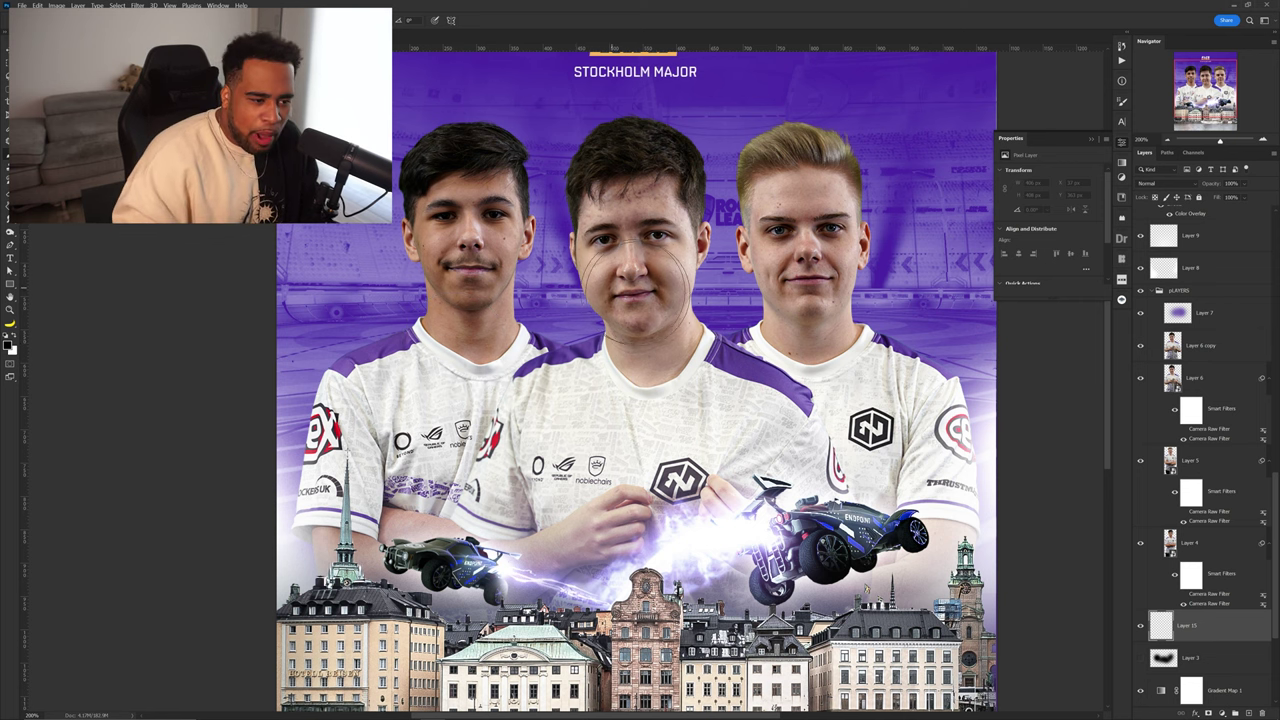
mouse_move(669, 351)
left_mouse_down()
mouse_move(722, 375)
mouse_move(830, 381)
mouse_move(870, 414)
mouse_move(795, 354)
mouse_move(675, 364)
mouse_move(563, 397)
mouse_move(482, 396)
mouse_move(444, 377)
mouse_move(425, 410)
left_mouse_up()
scroll(549, 332, "down", 2)
scroll(549, 344, "up", 2)
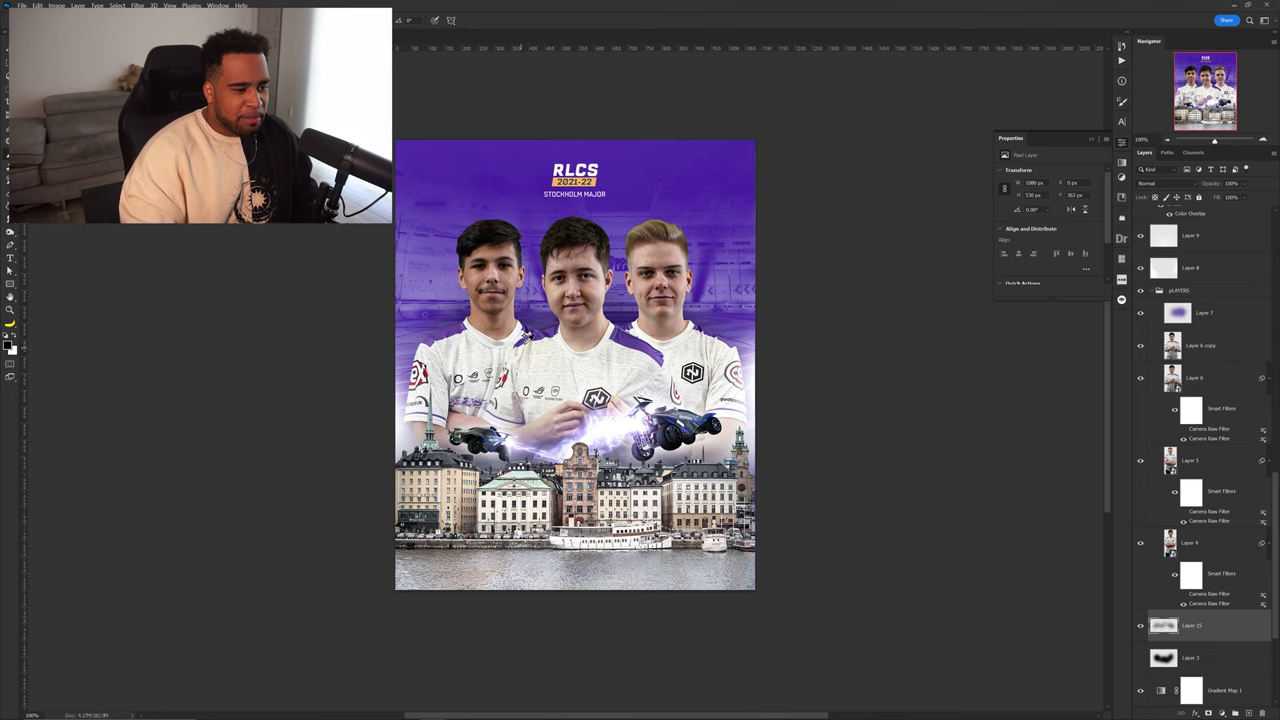
- Create a layer above Layer 6 and paint soft shadows behind the middle player's shoulders onto the two other players
key("v")
left_click(597, 367)
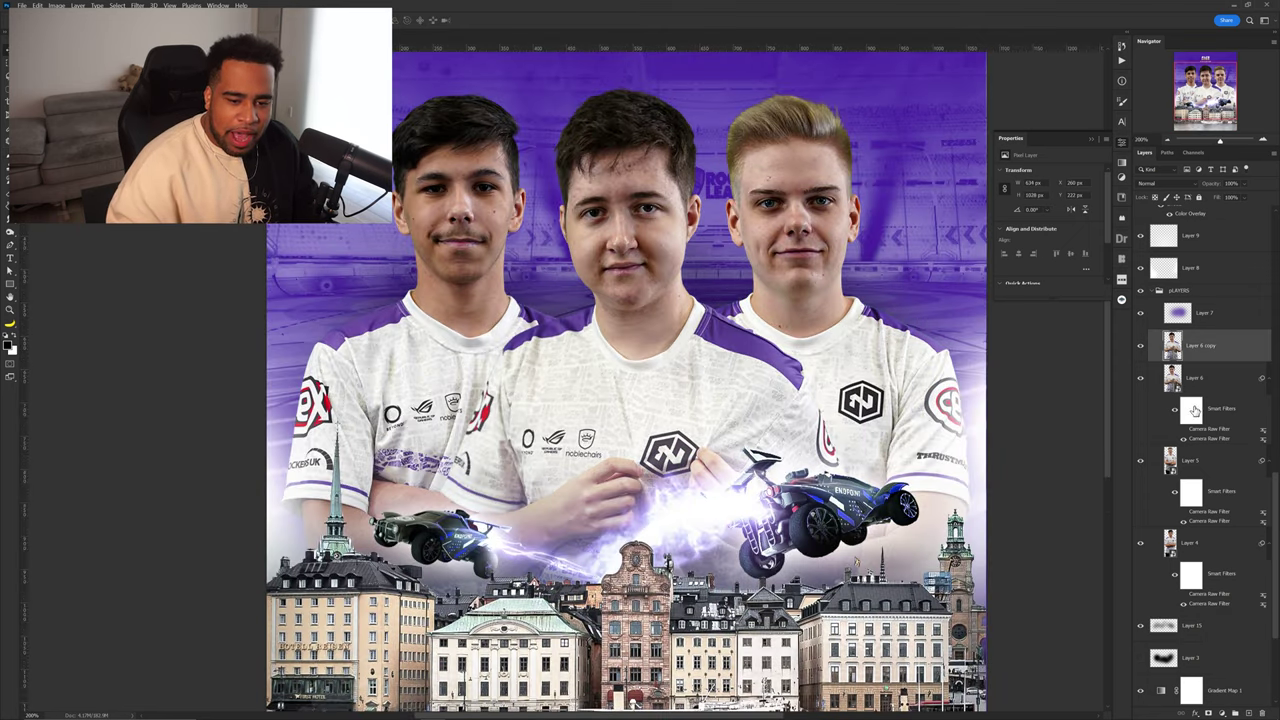
left_click(1196, 379)
left_click(1250, 712)
key("b")
mouse_move(565, 361)
left_mouse_down()
mouse_move(540, 356)
mouse_move(648, 277)
left_mouse_up()
scroll(602, 326, "up", 1)
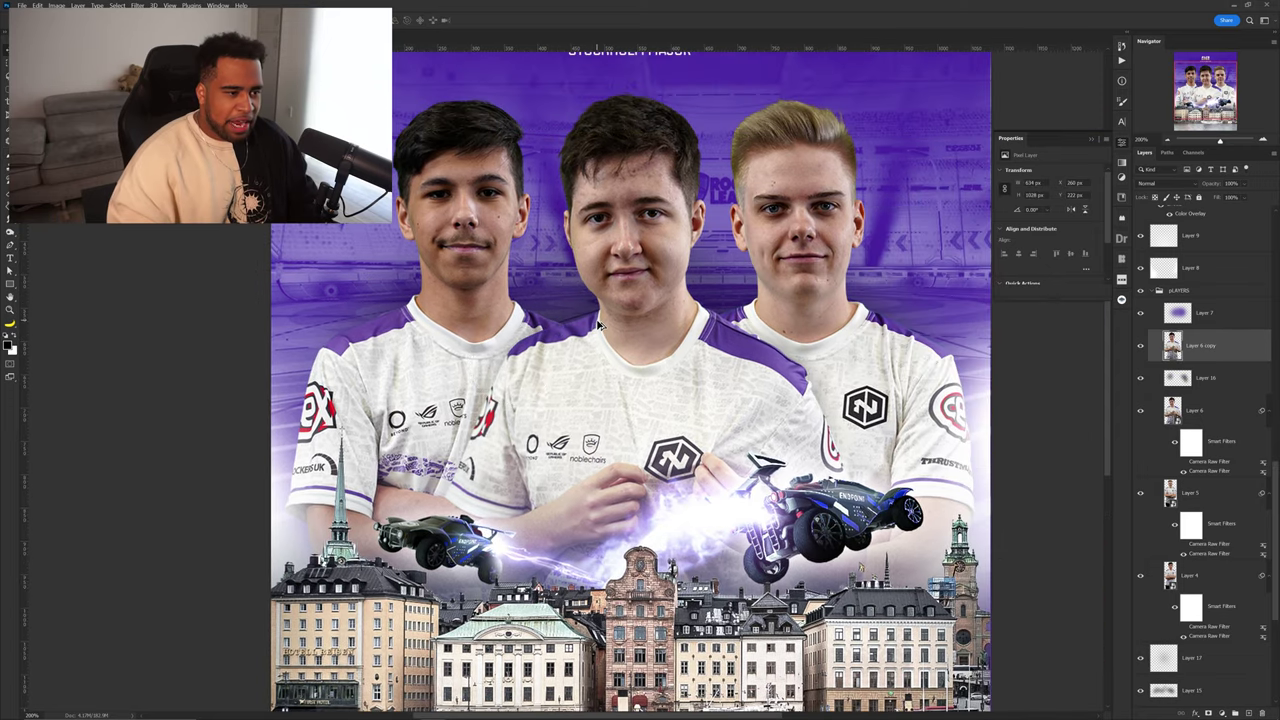
scroll(602, 326, "down", 1)
left_click_drag(647, 309, 646, 316)
scroll(617, 315, "up", 3)
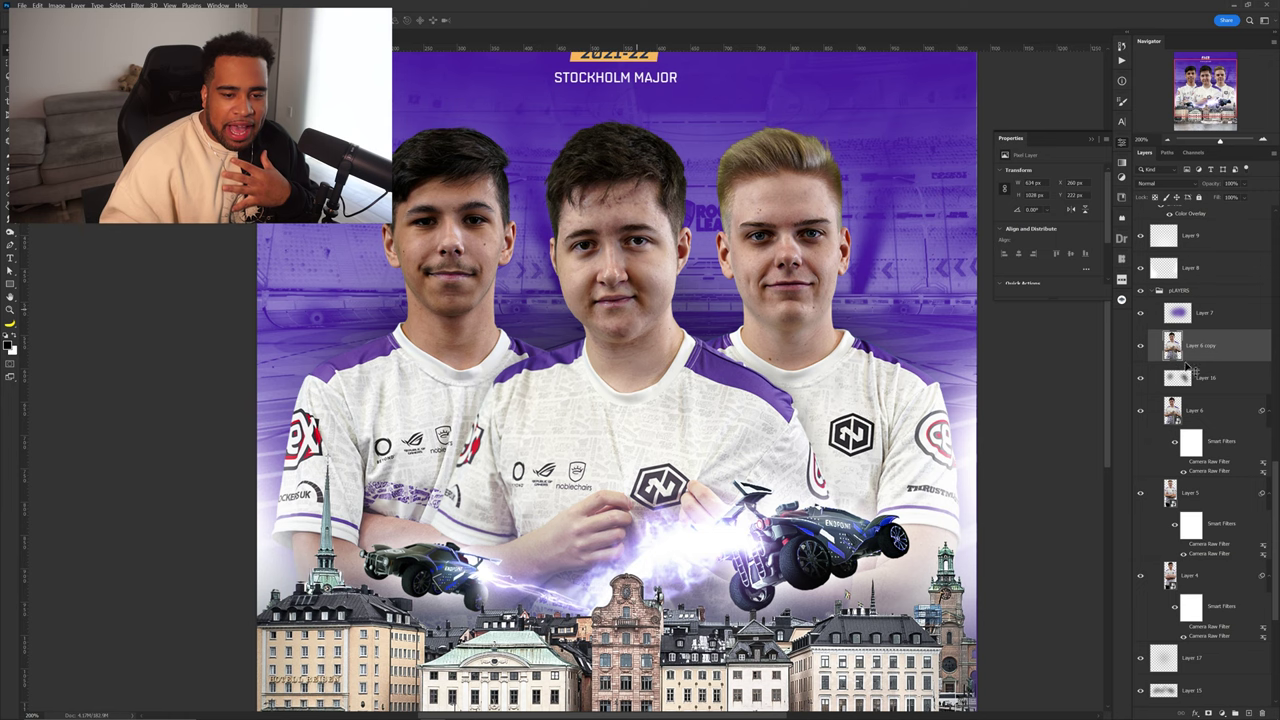
- Convert the middle player's Layer 6 copy to a smart object and start applying a Camera Raw Filter
right_click(1219, 354)
left_click(1132, 430)
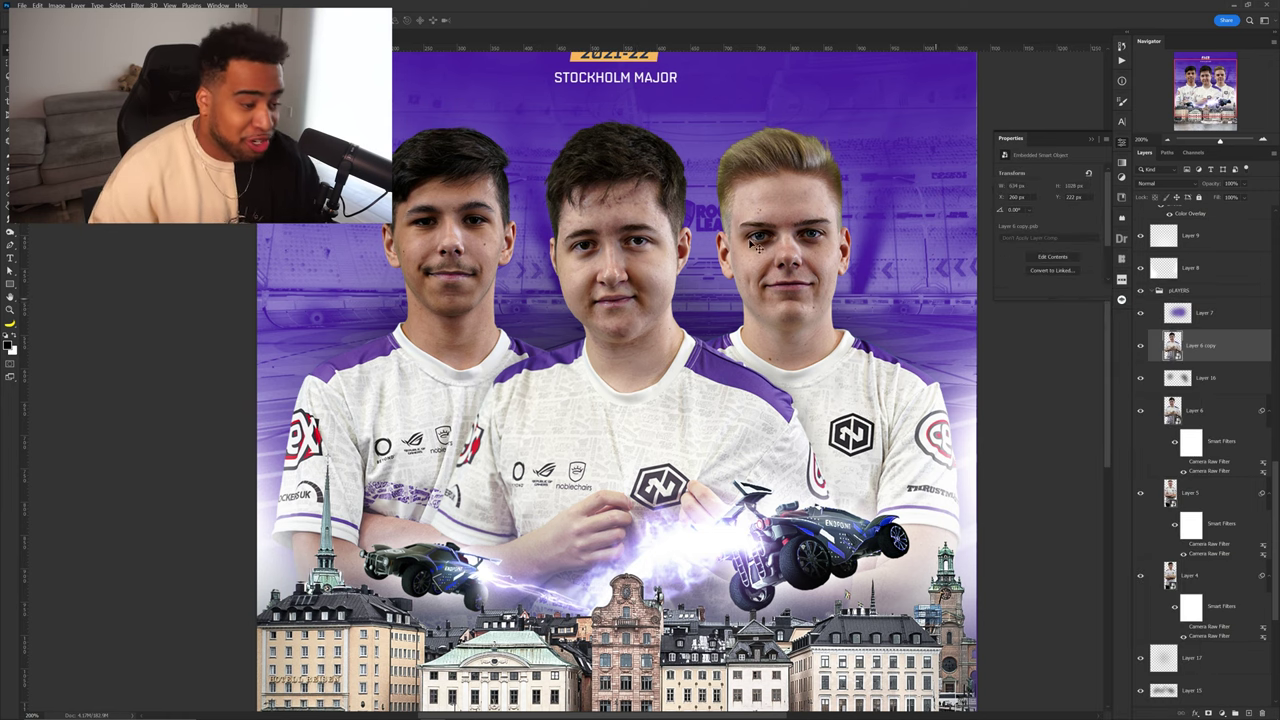
left_click_drag(610, 236, 628, 203)
key("ctrl+z")
left_click(137, 6)
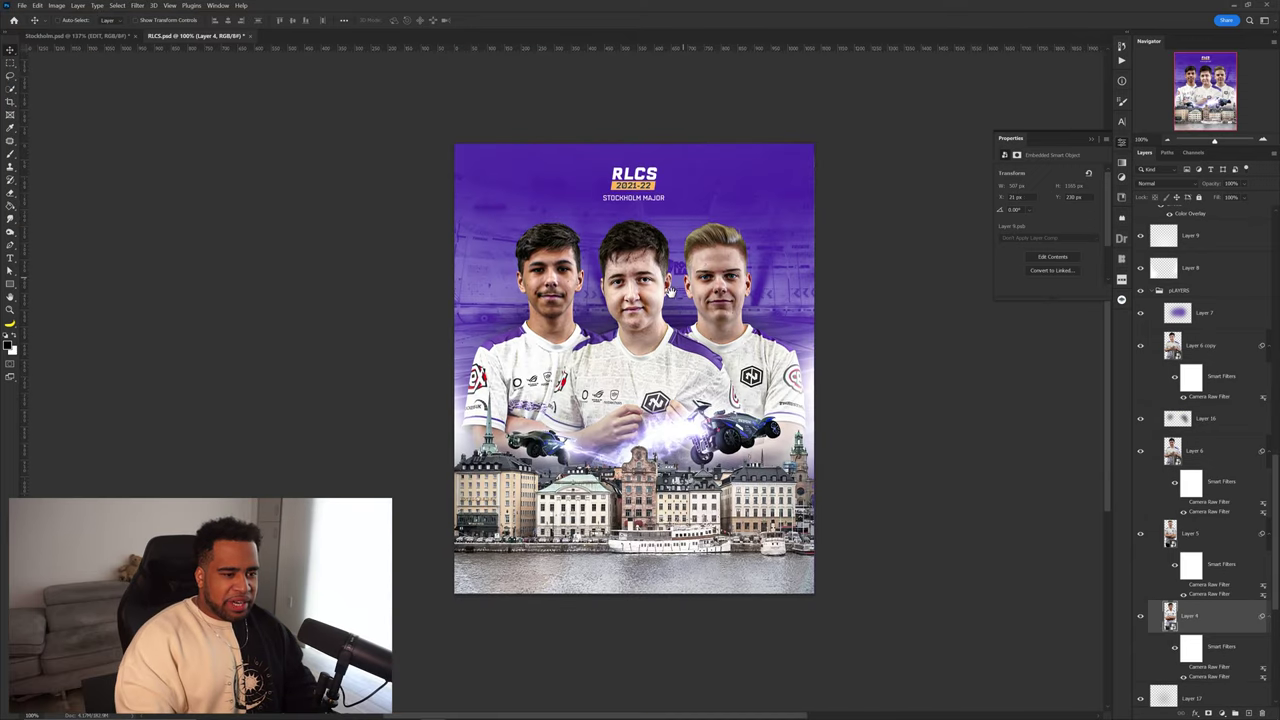
- Move the middle player's Layer 6 copy sideways toward the blond player
left_click_drag(633, 300, 688, 290)
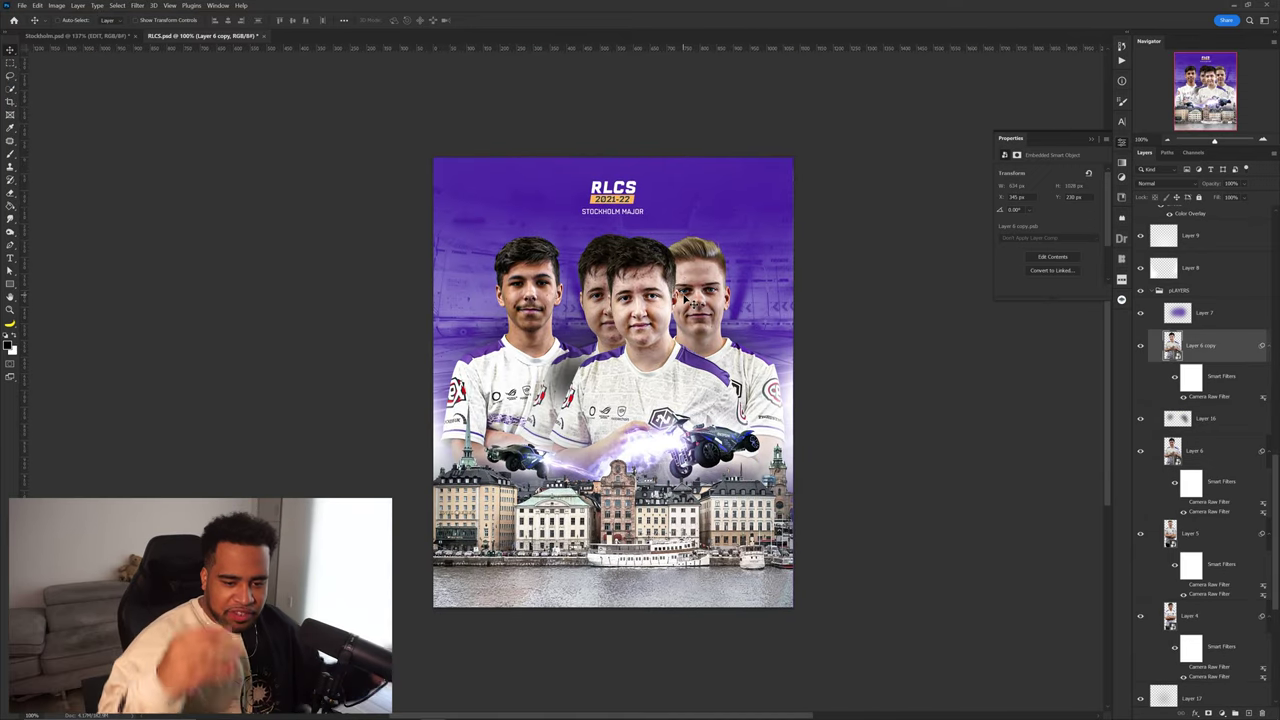
- Undo the sideways move of the middle player's Layer 6 copy
key("ctrl+z")
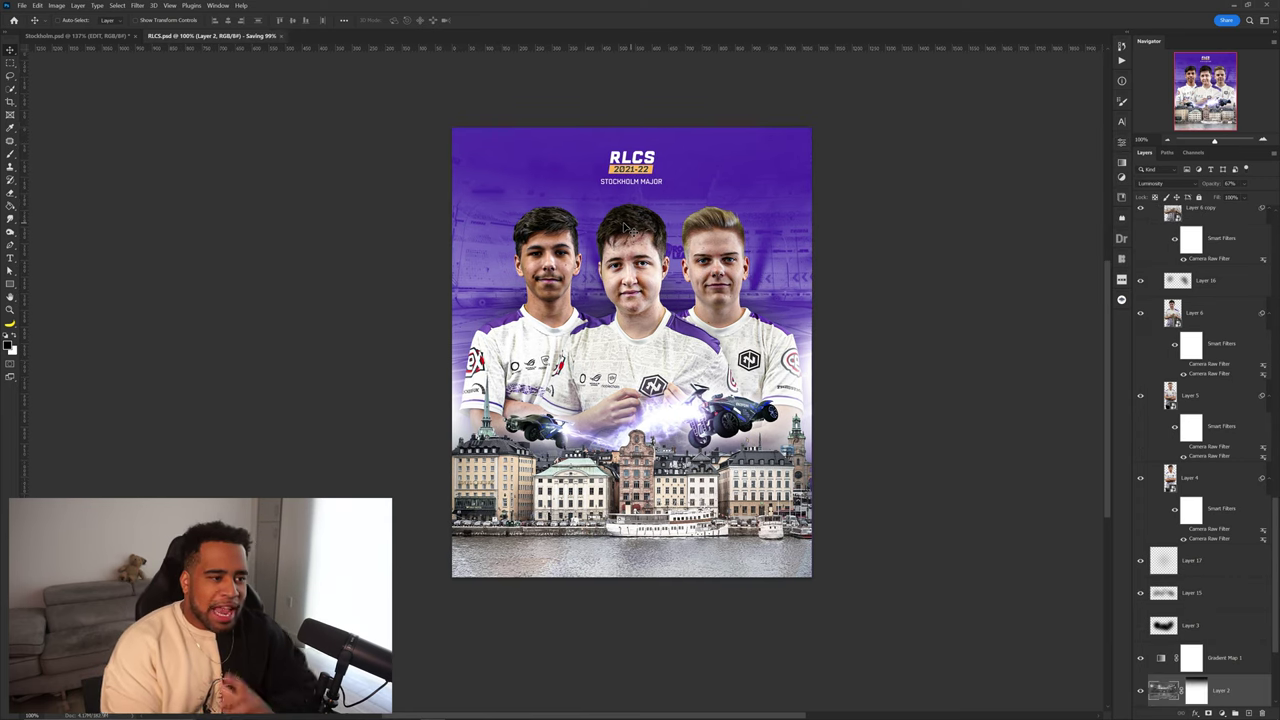
- Set the STOCKHOLM MAJOR line in VCR OSD Mono and slightly enlarge the RLCS 2021-22 title above it
left_click_drag(649, 170, 658, 184)
key("ctrl+z")
left_click(660, 183, "ctrl+shift")
key("ctrl+t")
key("Escape")
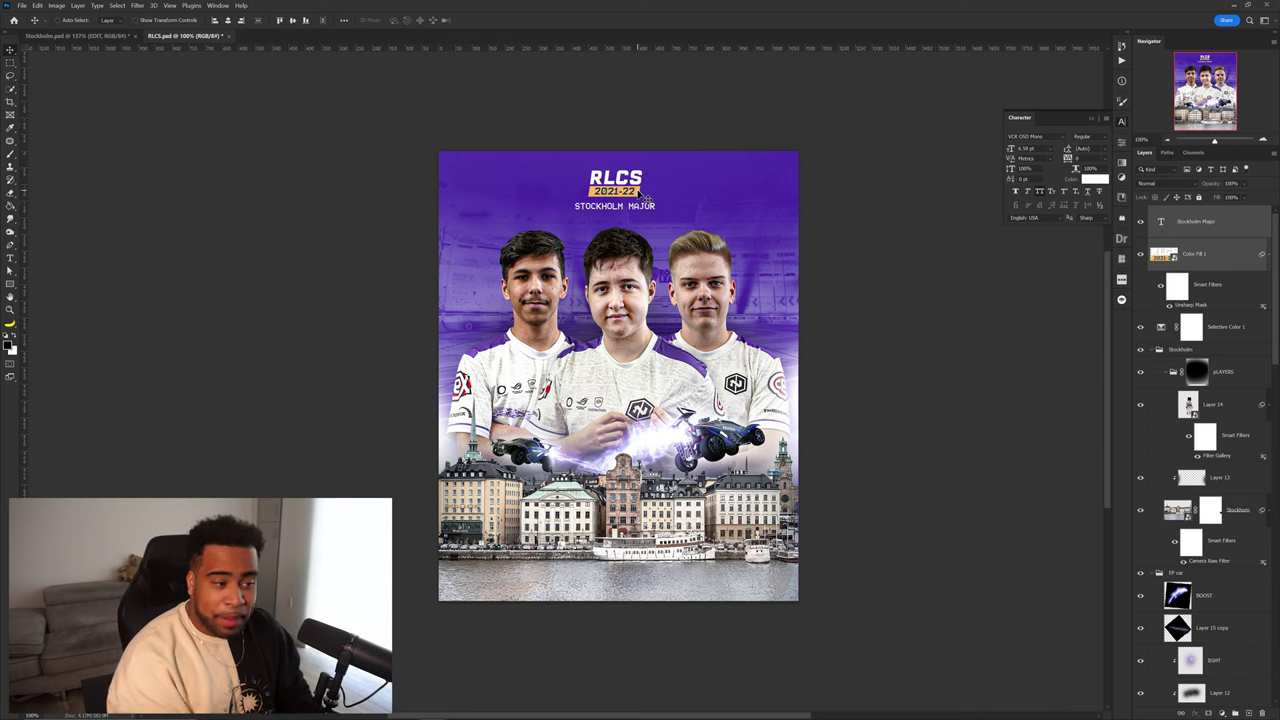
left_click(844, 235, "ctrl")
left_click_drag(793, 375, 805, 308)
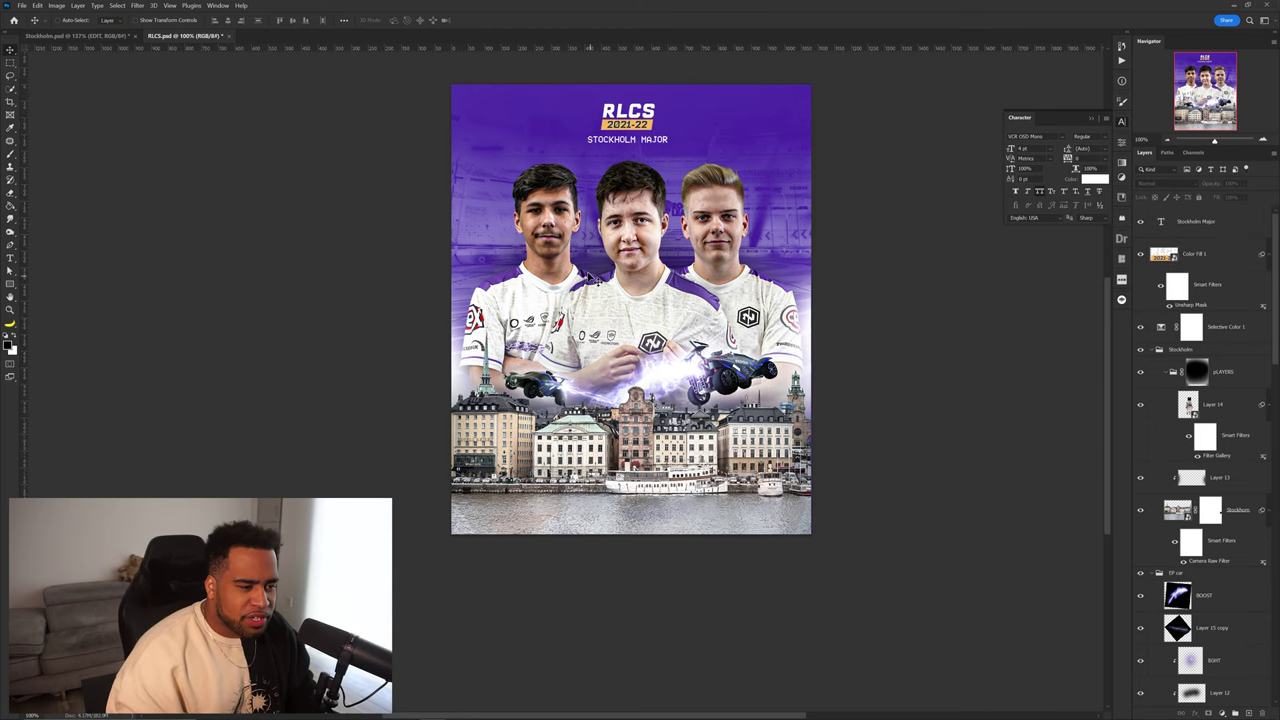
- Increase the Ripple Size of the Ocean Ripple effect in Layer 14's Filter Gallery smart filter
key("ctrl+shift+alt+n")
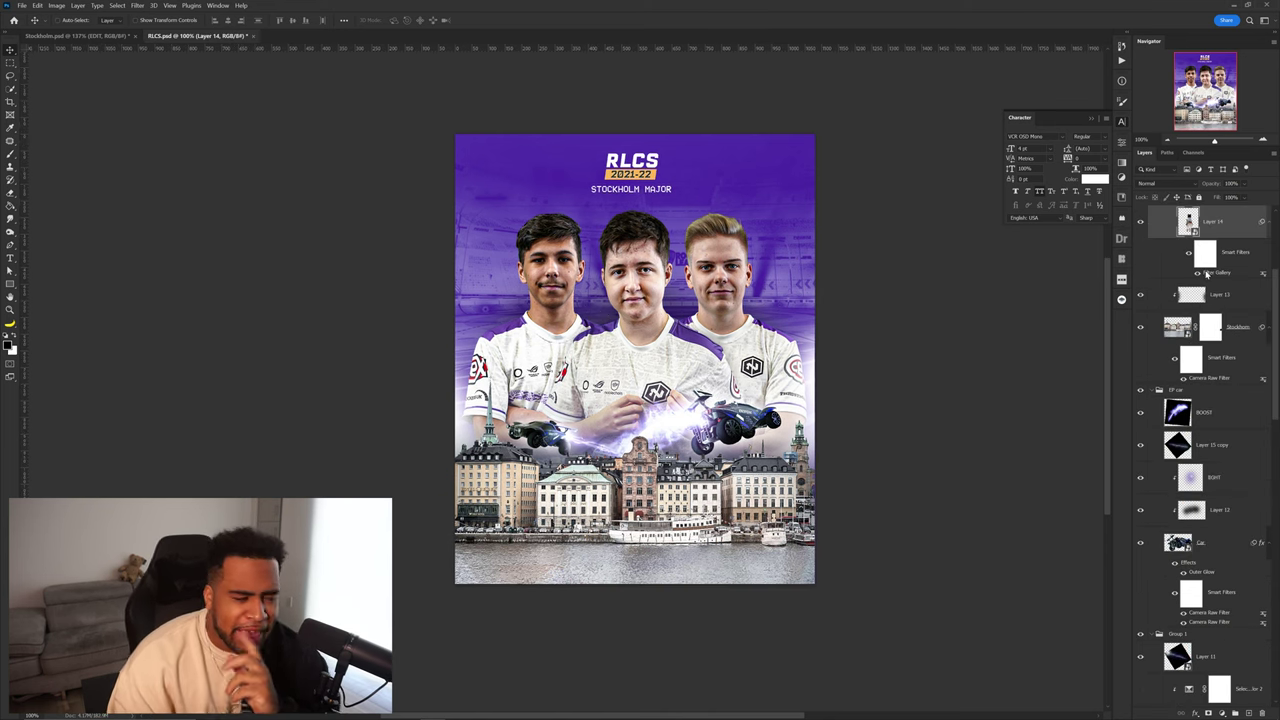
double_click(1212, 272)
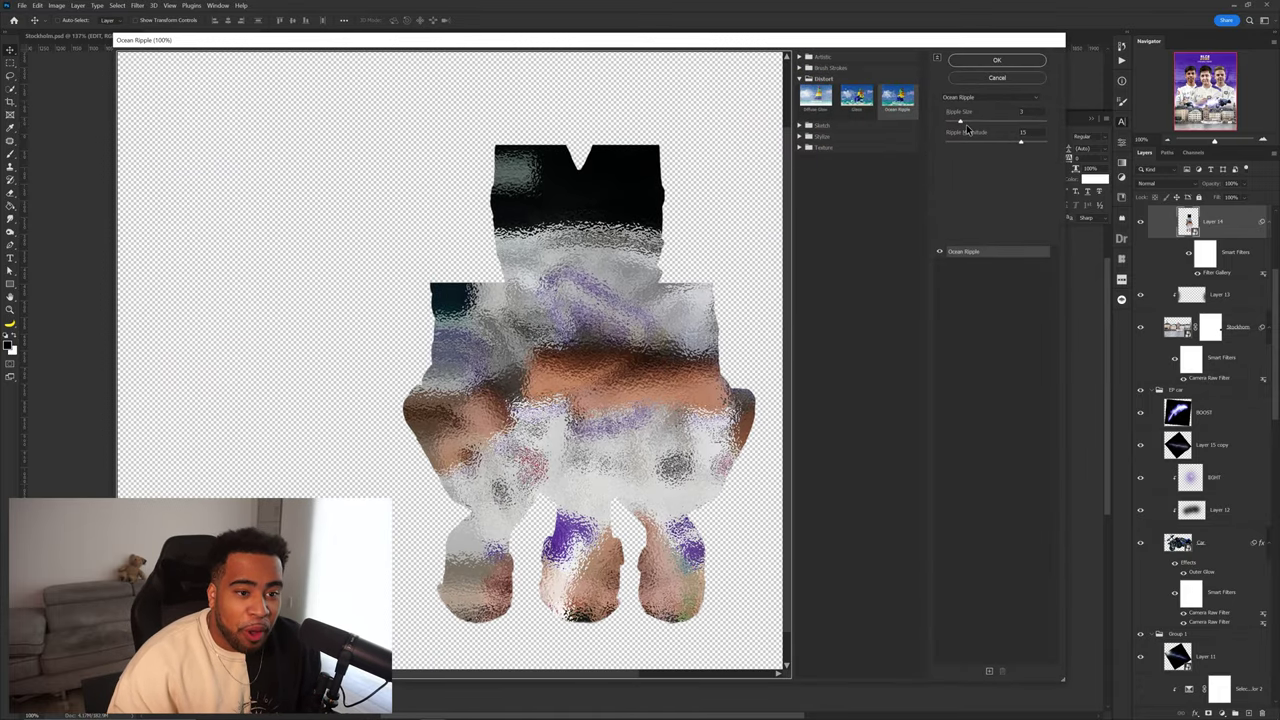
left_click_drag(964, 121, 971, 124)
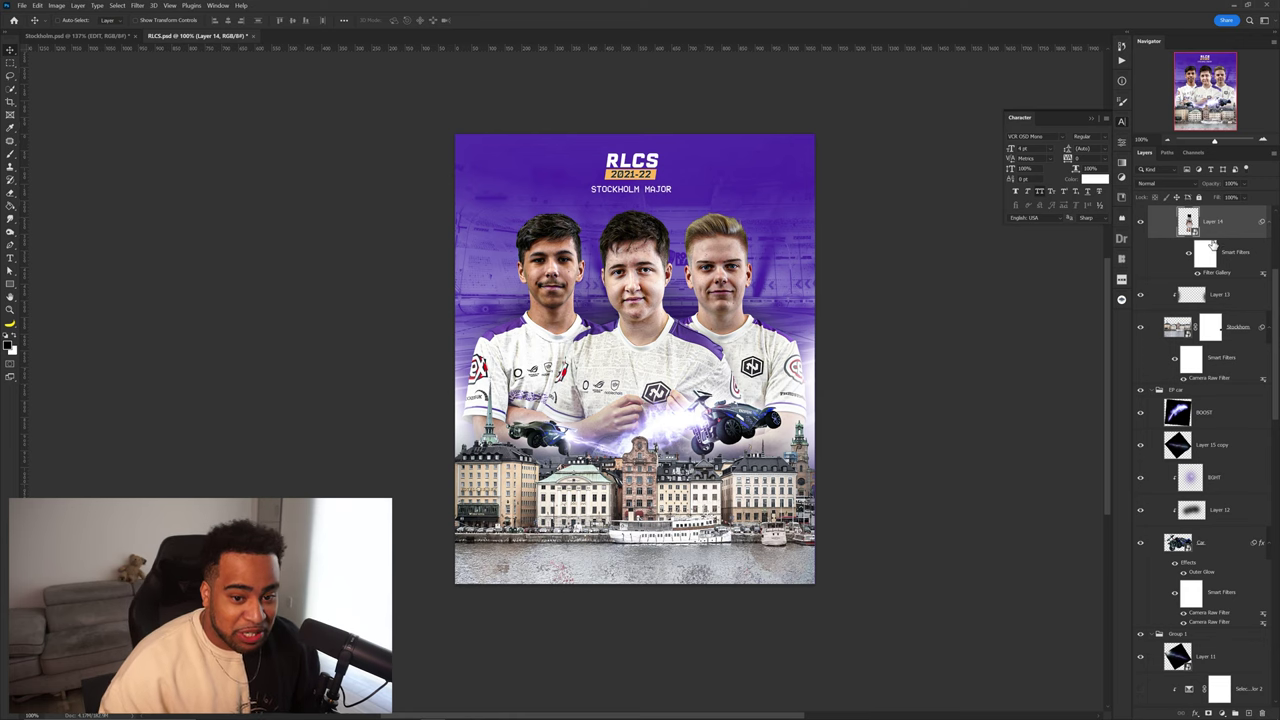
- Add a mask to Layer 14 and hide the players' reflection above the waterline by filling a Pen-tool selection there with black
left_click(1208, 712)
key("x")
key("b")
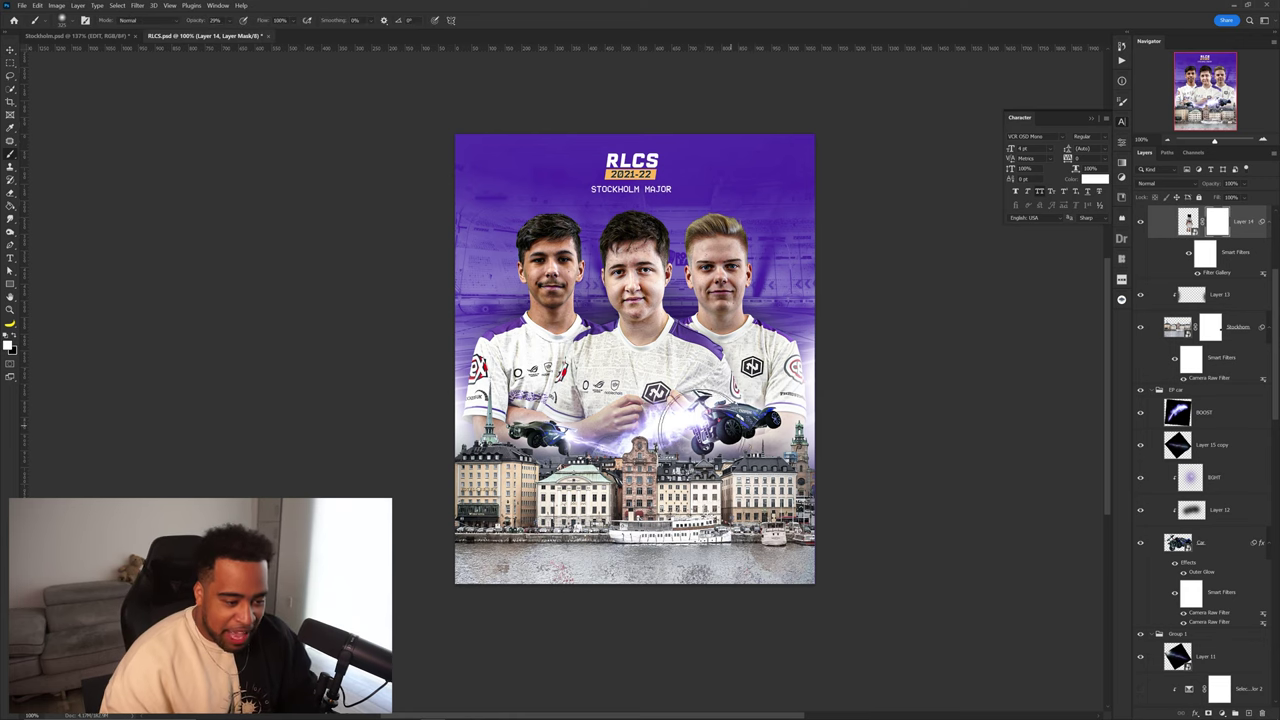
scroll(655, 450, "up", 1)
left_click_drag(668, 474, 652, 378)
left_click_drag(746, 438, 704, 432)
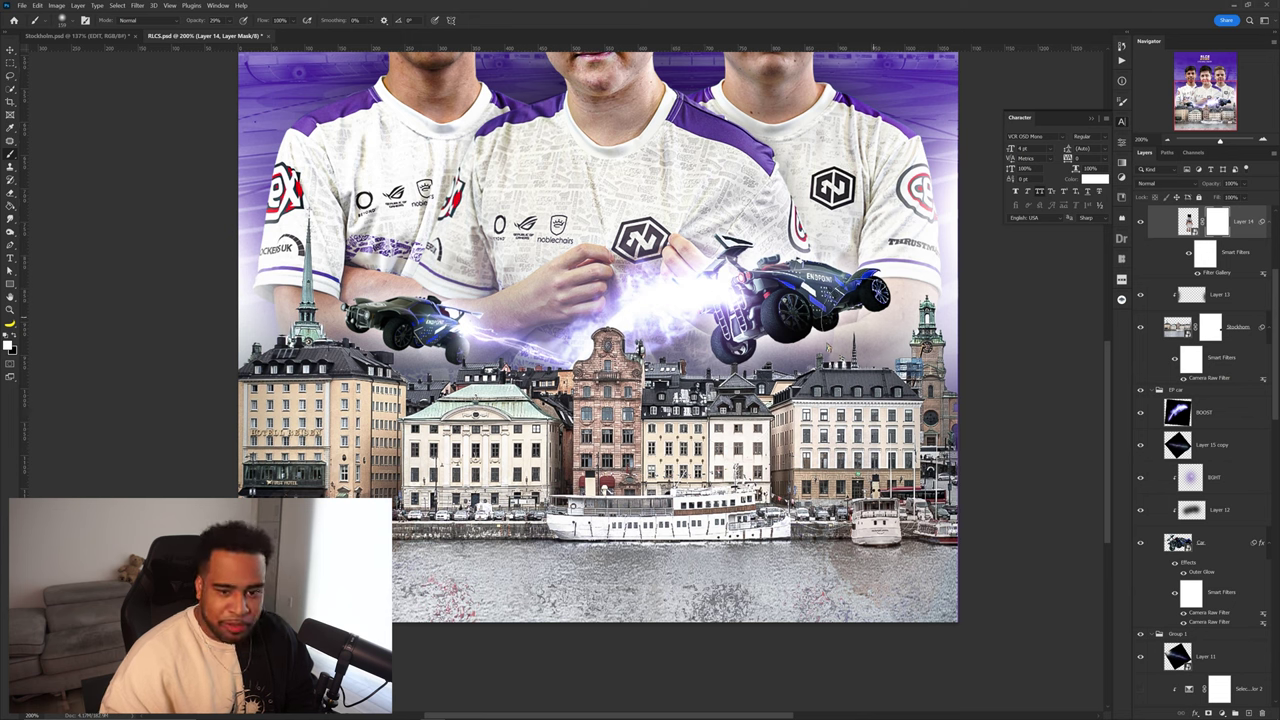
key("ctrl+Return")
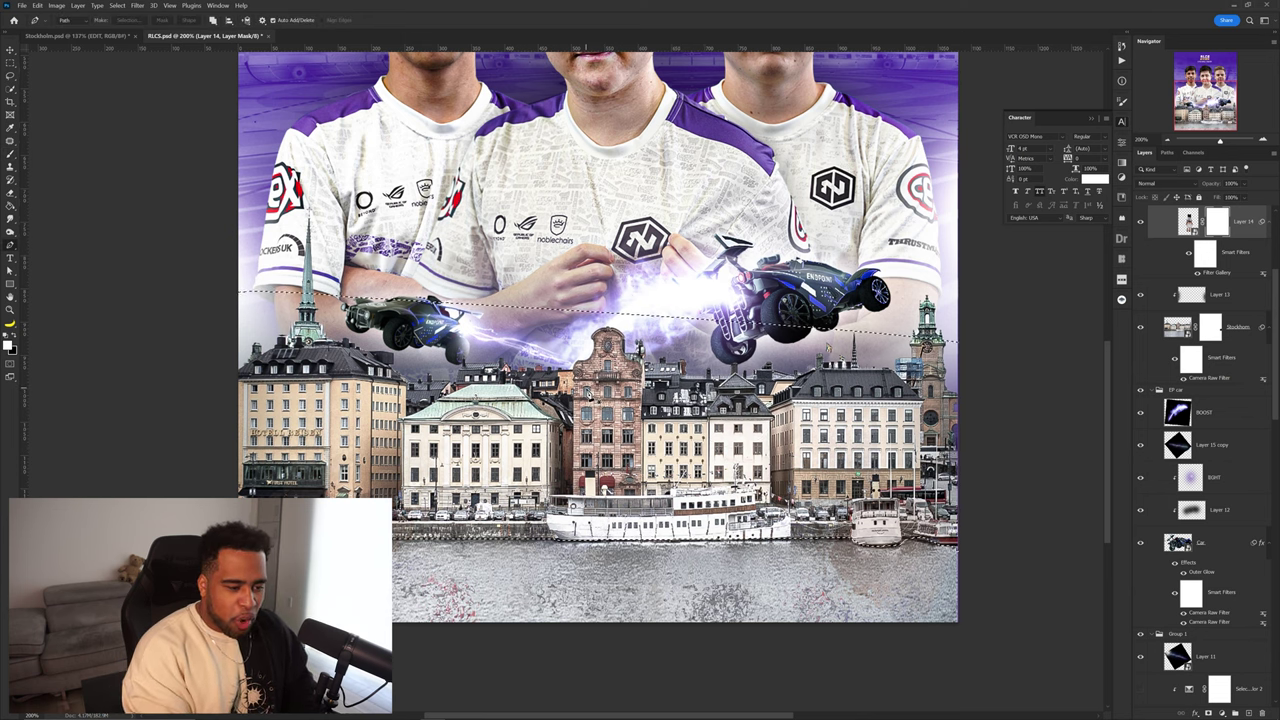
key("ctrl+BackSpace")
key("ctrl+d")
key("v")
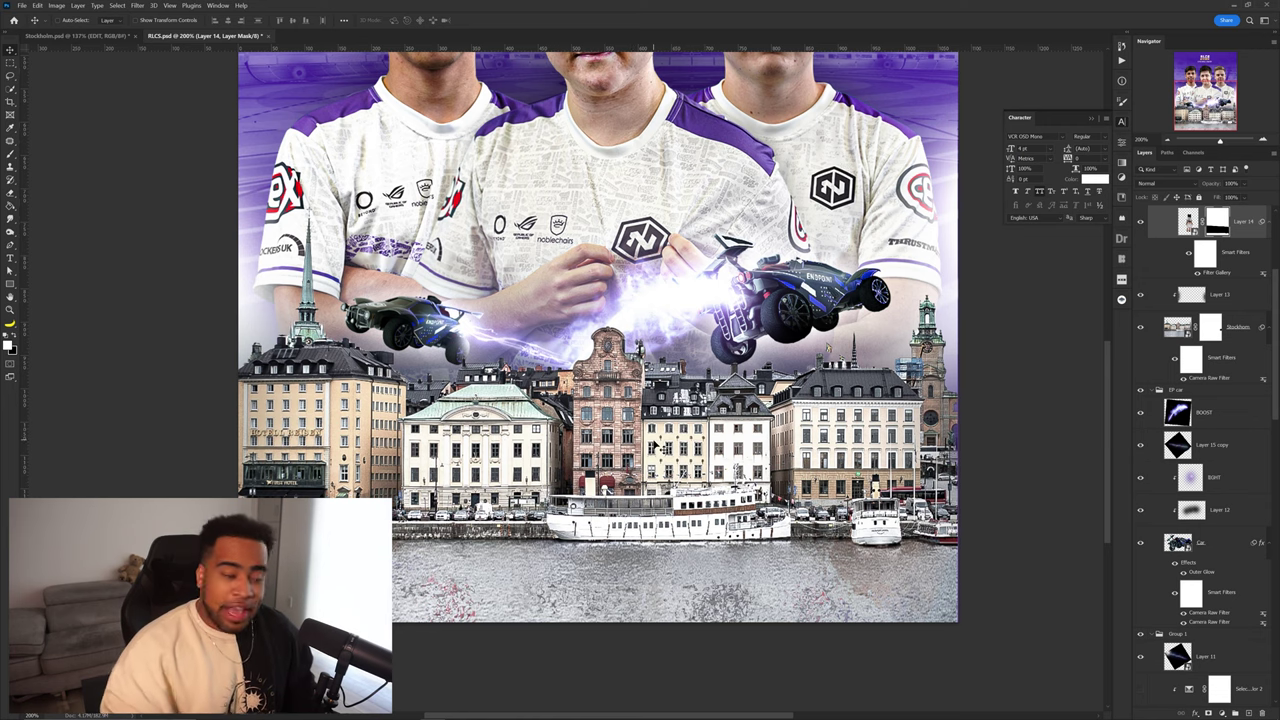
- Duplicate the Stockholm city layer and convert the copy to a smart object
scroll(657, 445, "down", 2)
left_click_drag(666, 408, 668, 420)
scroll(648, 439, "up", 1)
left_click(646, 454, "ctrl")
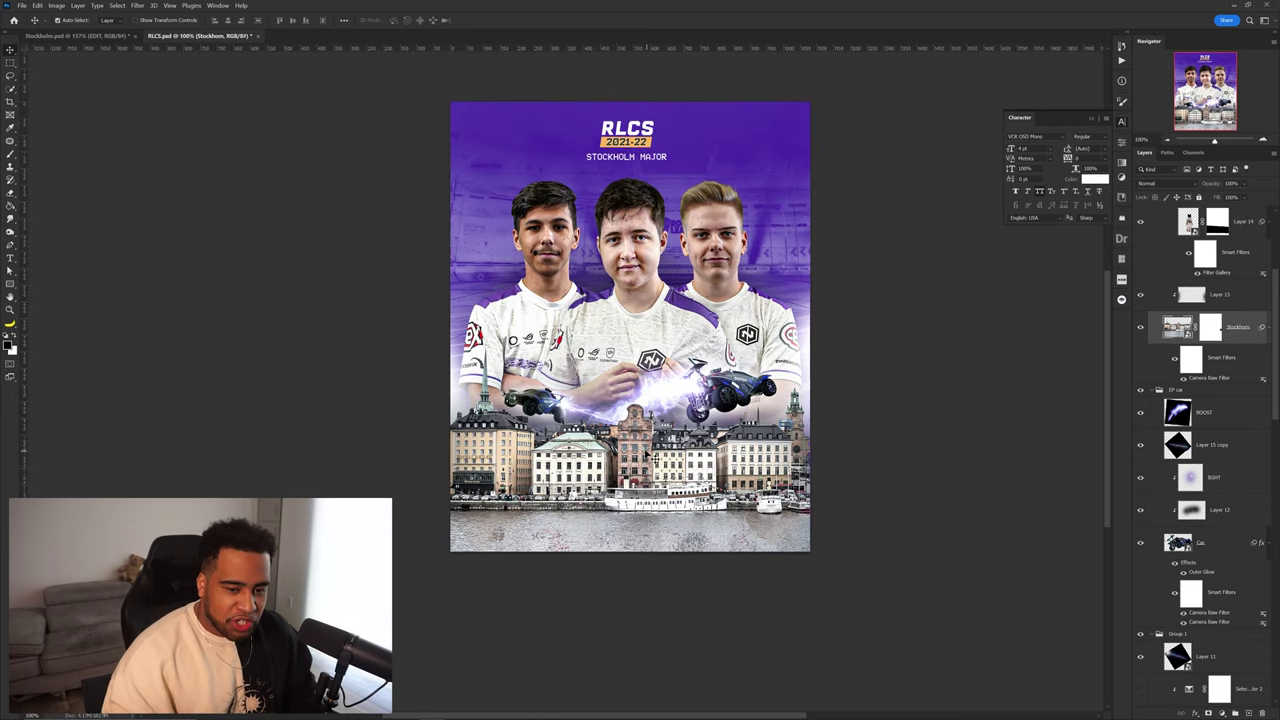
key("ctrl+j")
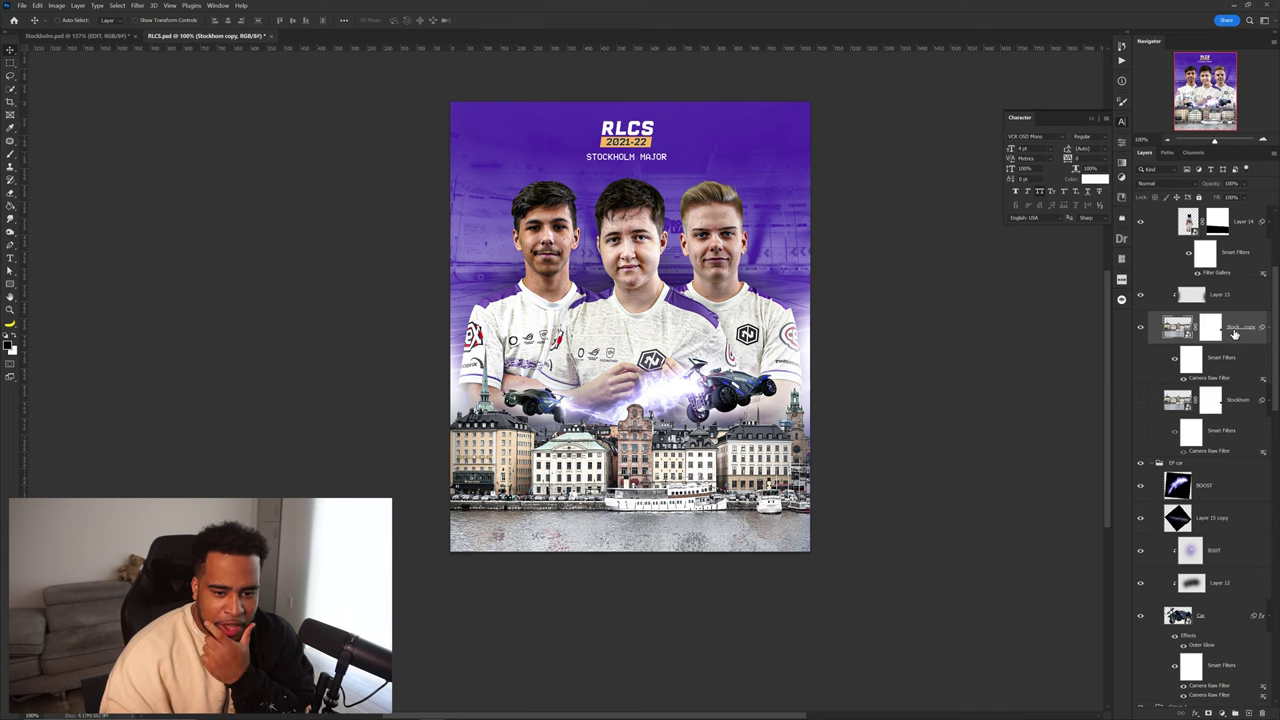
right_click(1235, 335)
left_click(1155, 375)
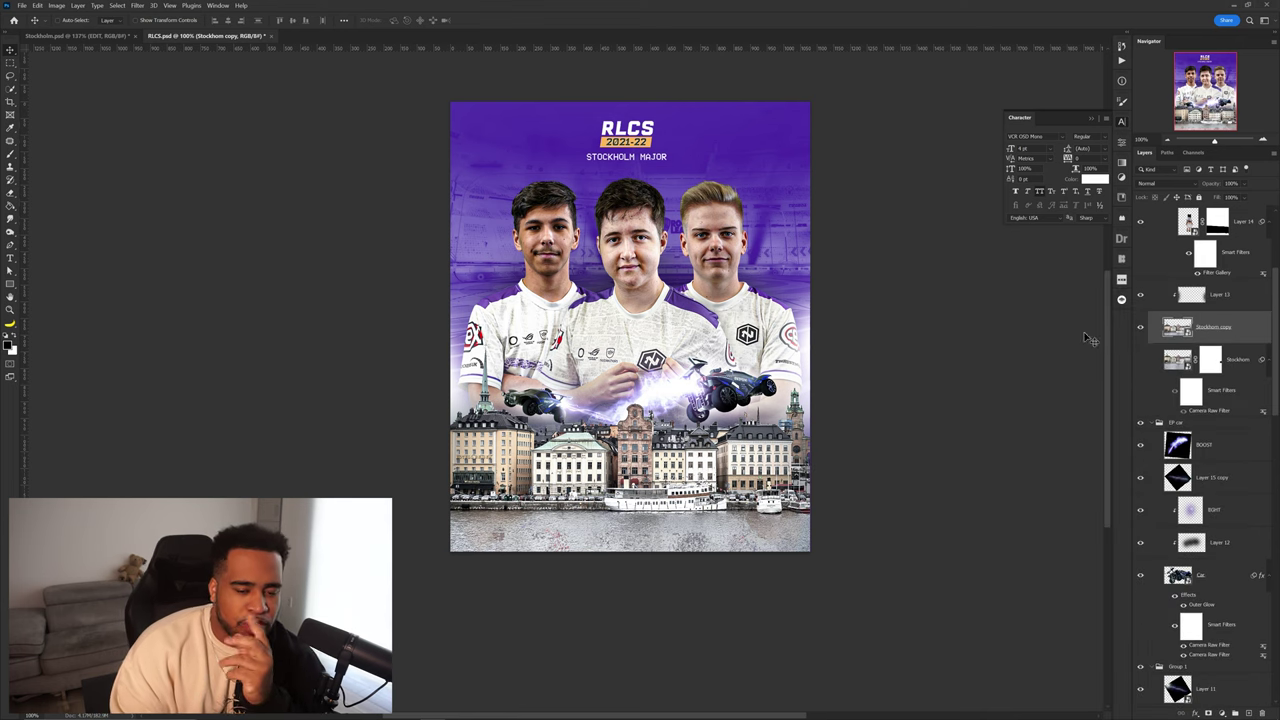
- Apply a Camera Raw Filter to the Stockholm copy and clip a black-and-white gradient map to it
left_click(138, 5)
left_click(161, 74)
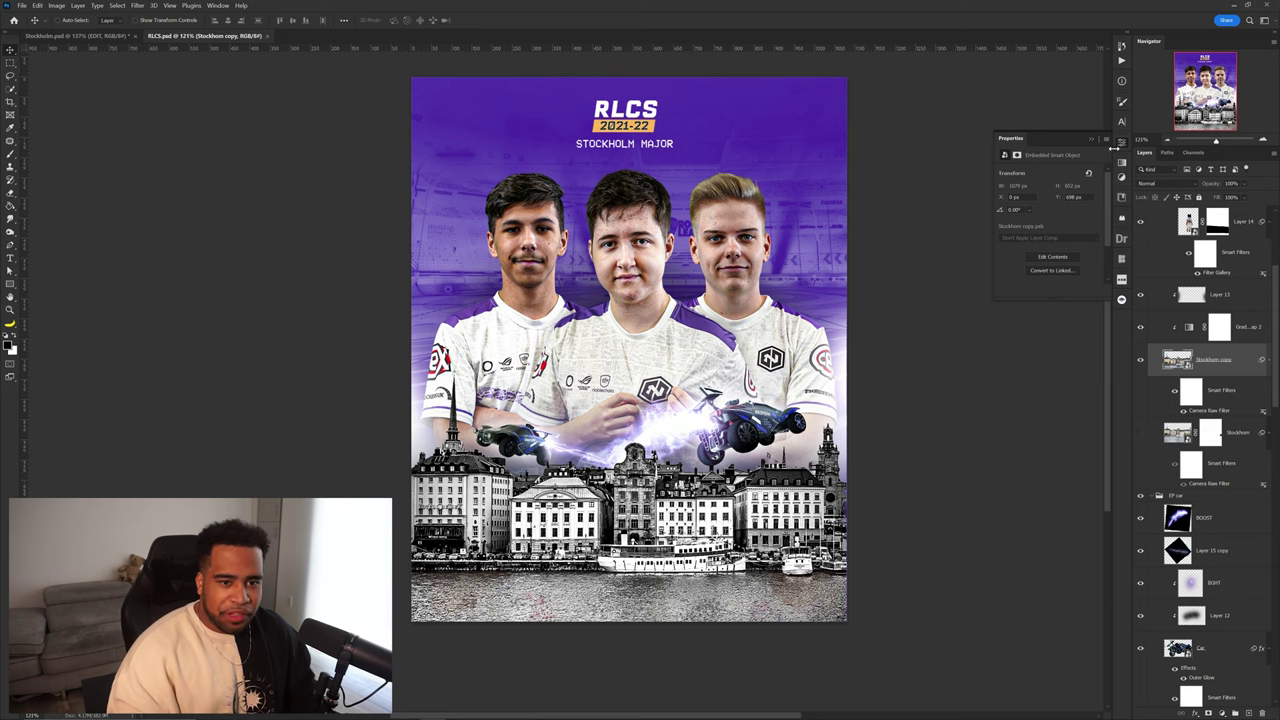
left_click(1119, 145)
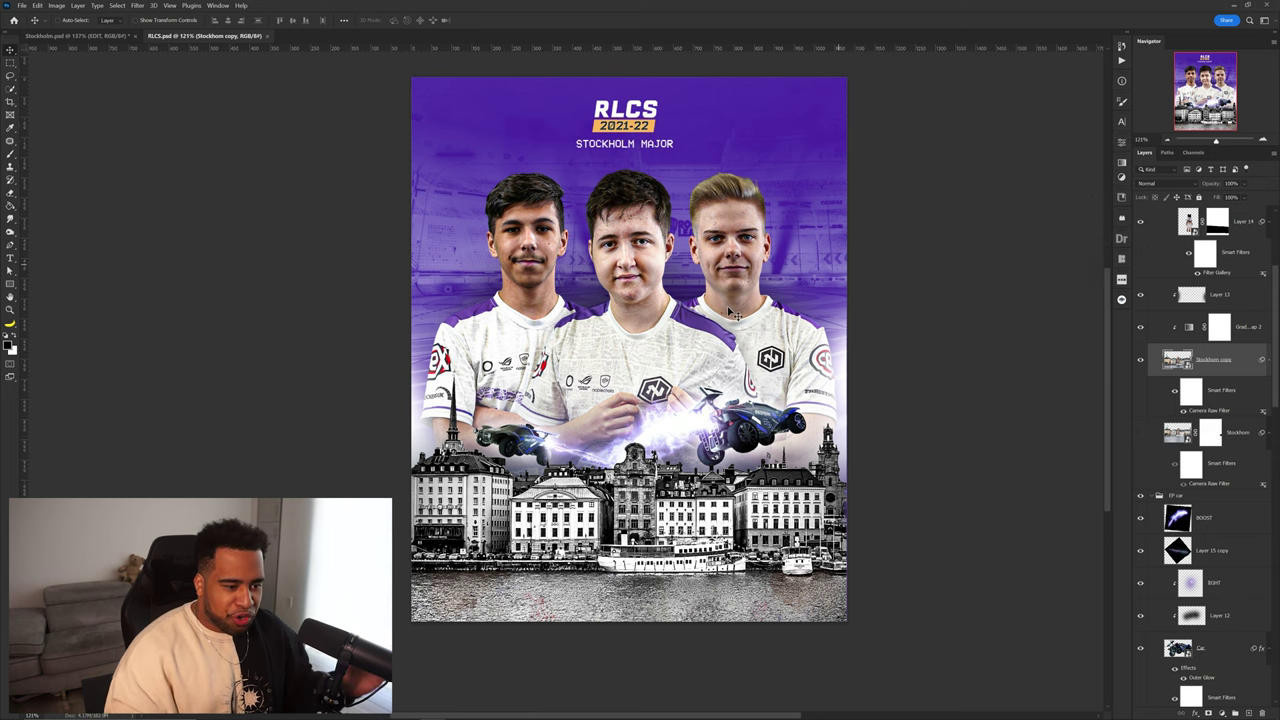
left_click_drag(717, 322, 672, 328)
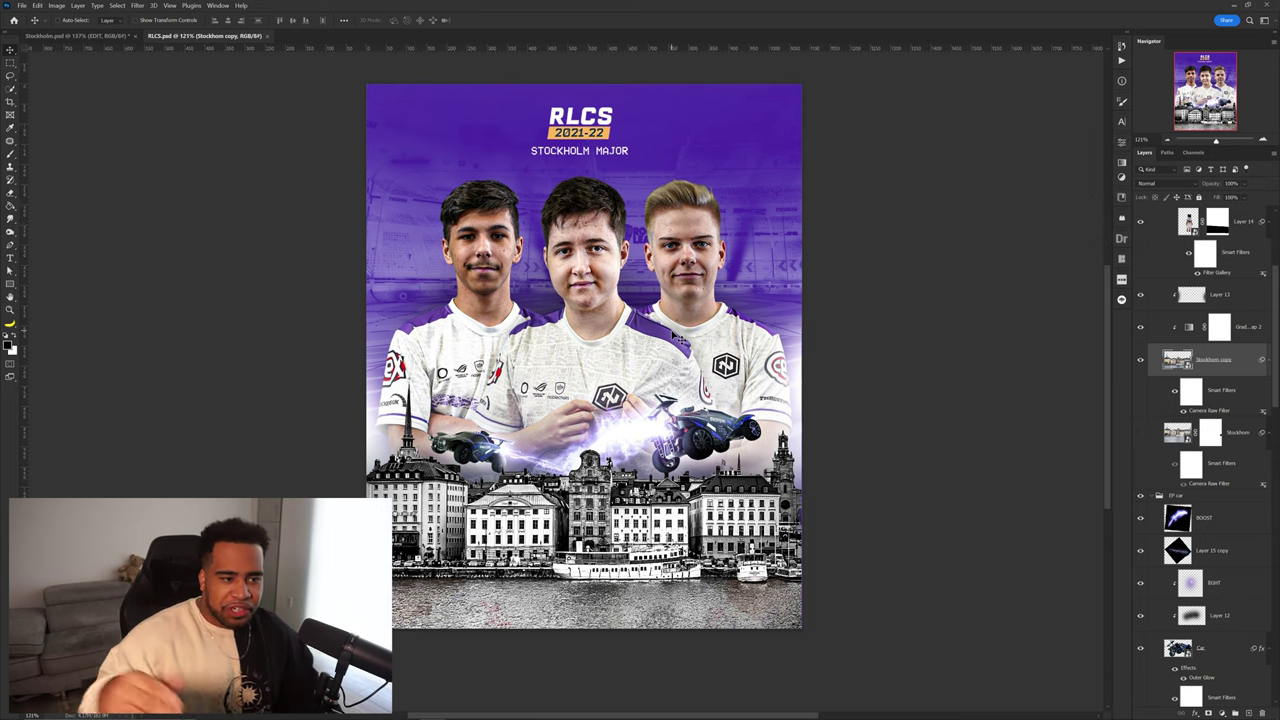
left_click_drag(713, 298, 723, 307)
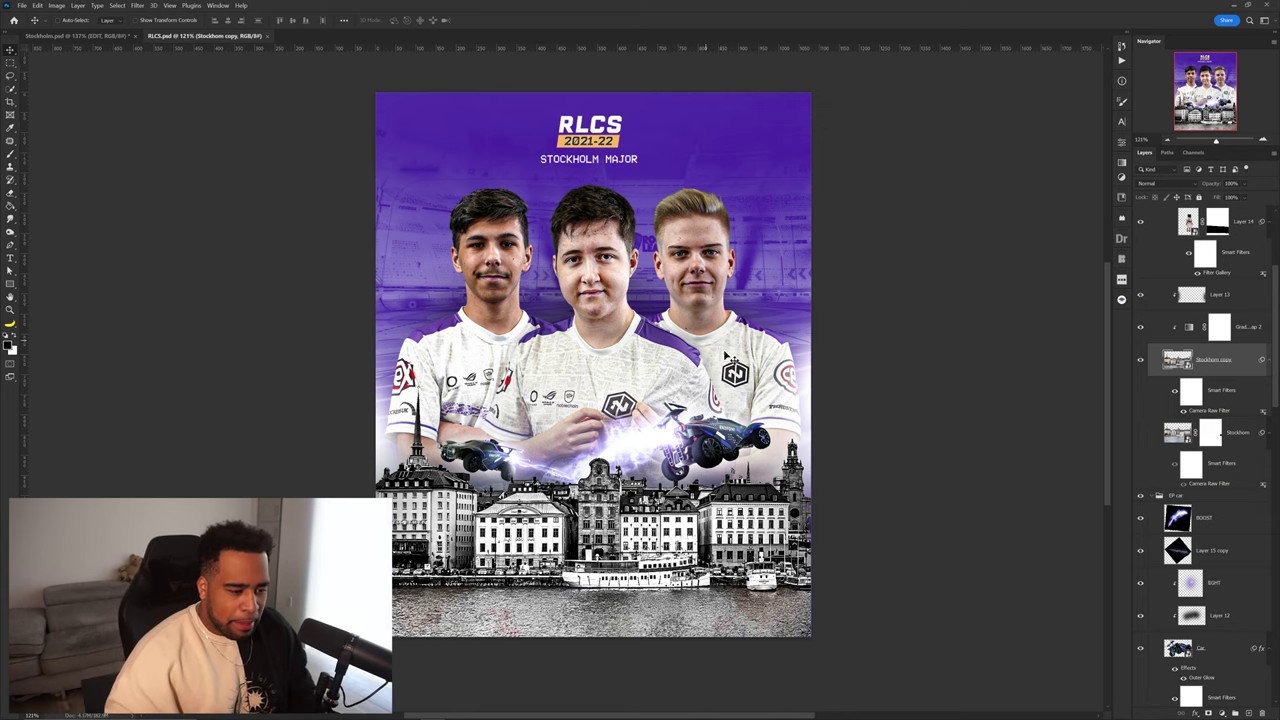
scroll(680, 455, "up", 3)
left_click(645, 453)
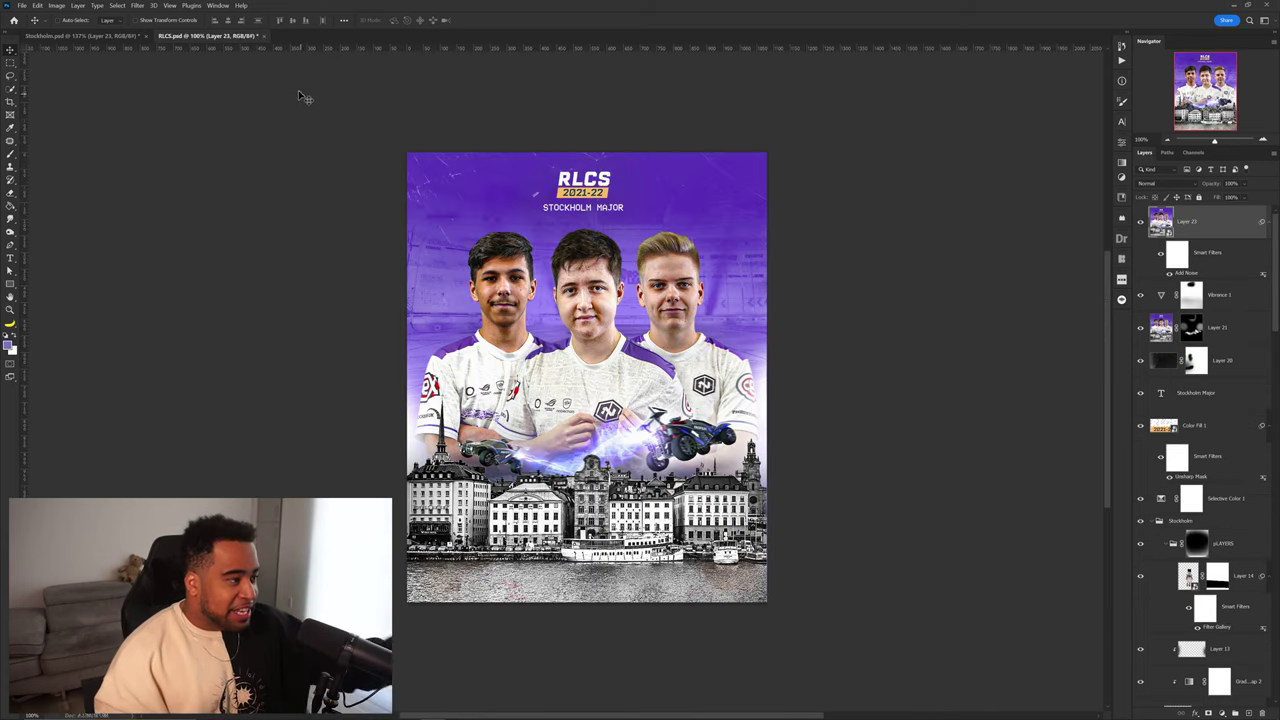
- Compare the RLCS poster with Stockholm.psd and examine the boost beam between the cars and the overall composition
left_click(114, 37)
left_click(190, 37)
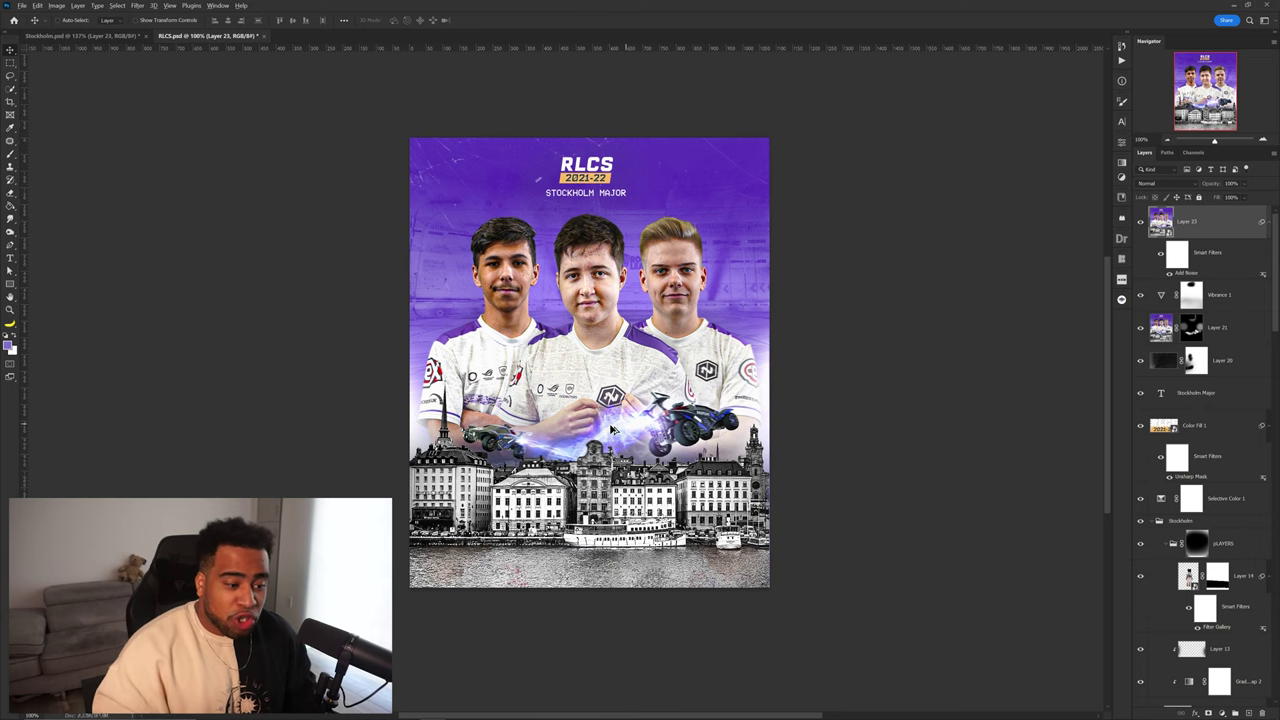
scroll(612, 428, "up", 4)
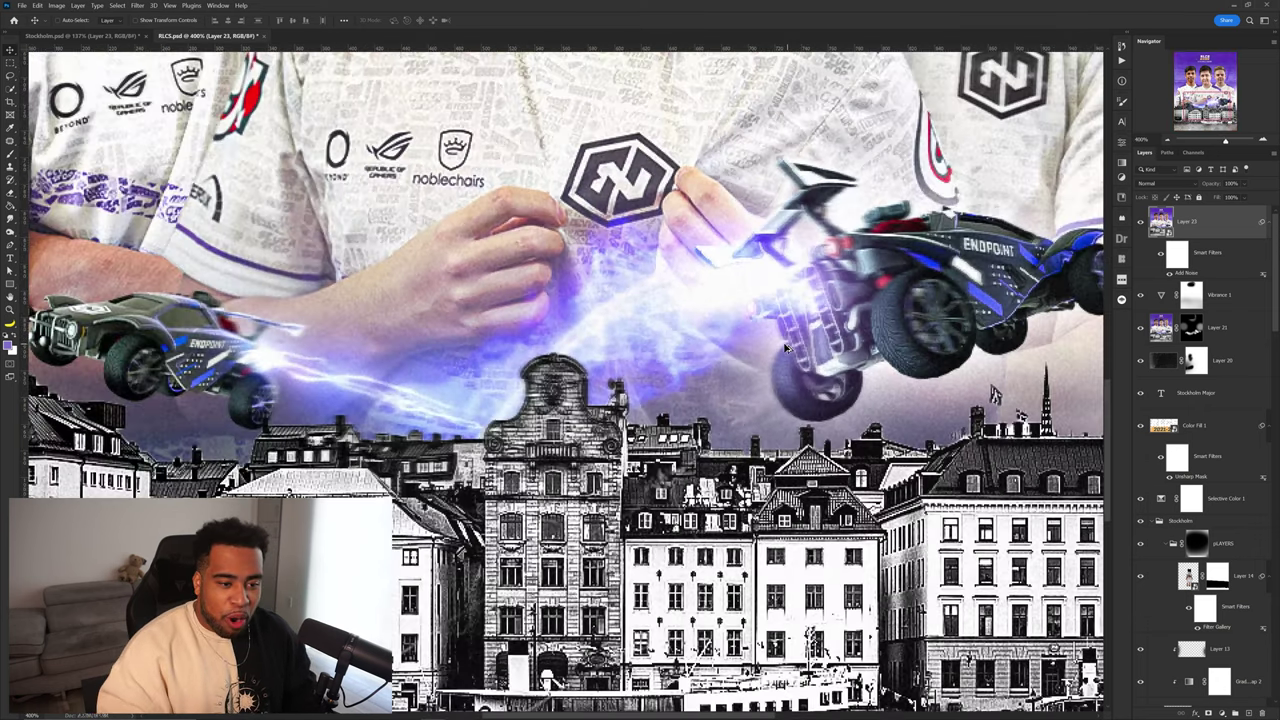
scroll(263, 367, "down", 3)
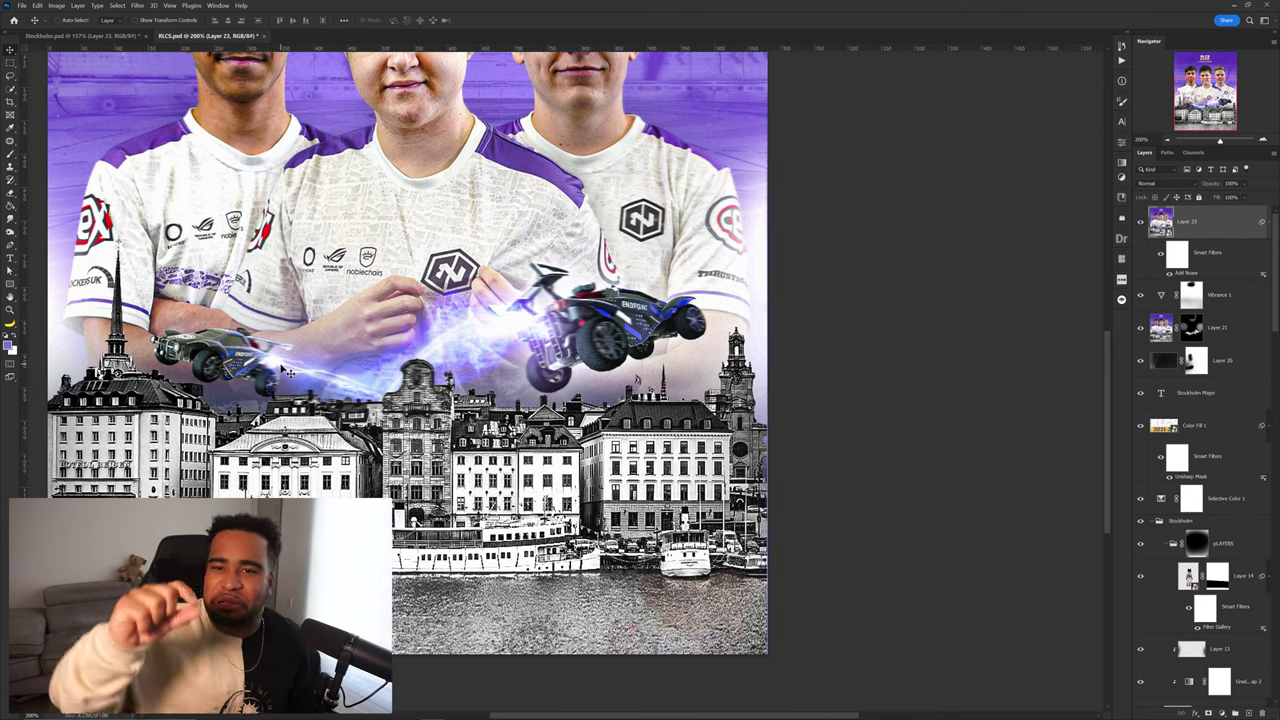
scroll(282, 369, "down", 2)
left_click_drag(325, 352, 542, 418)
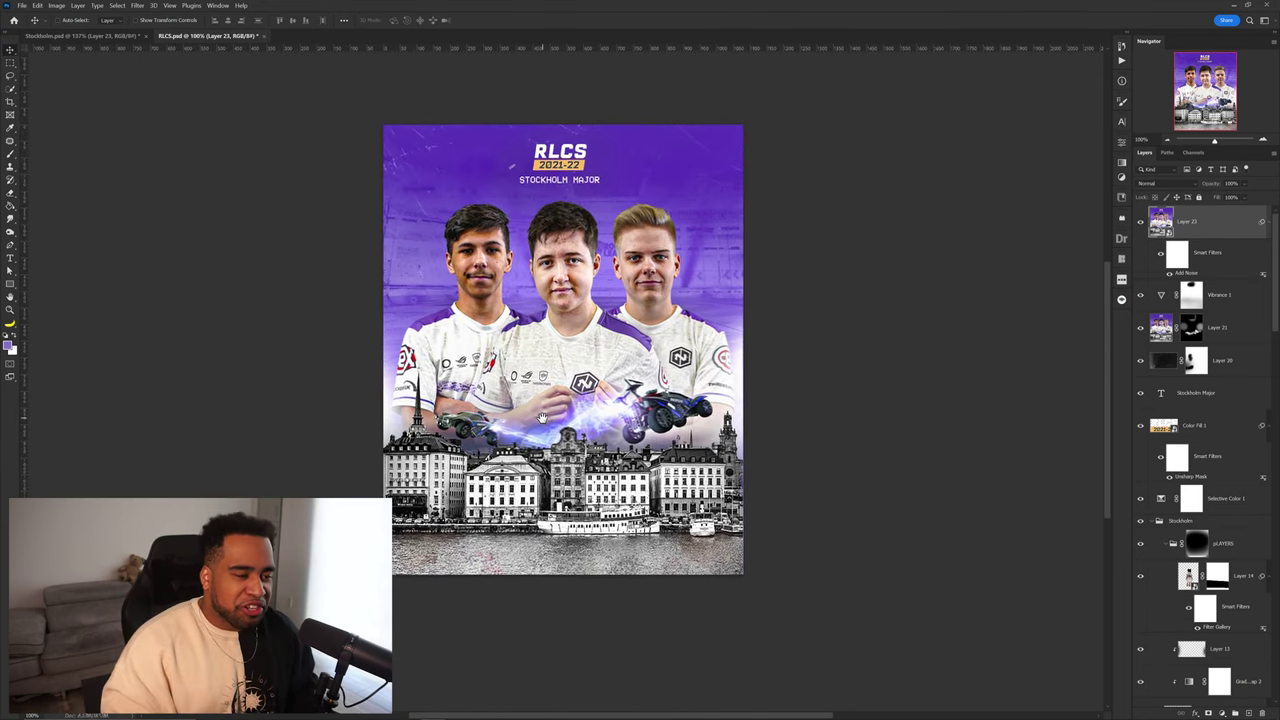